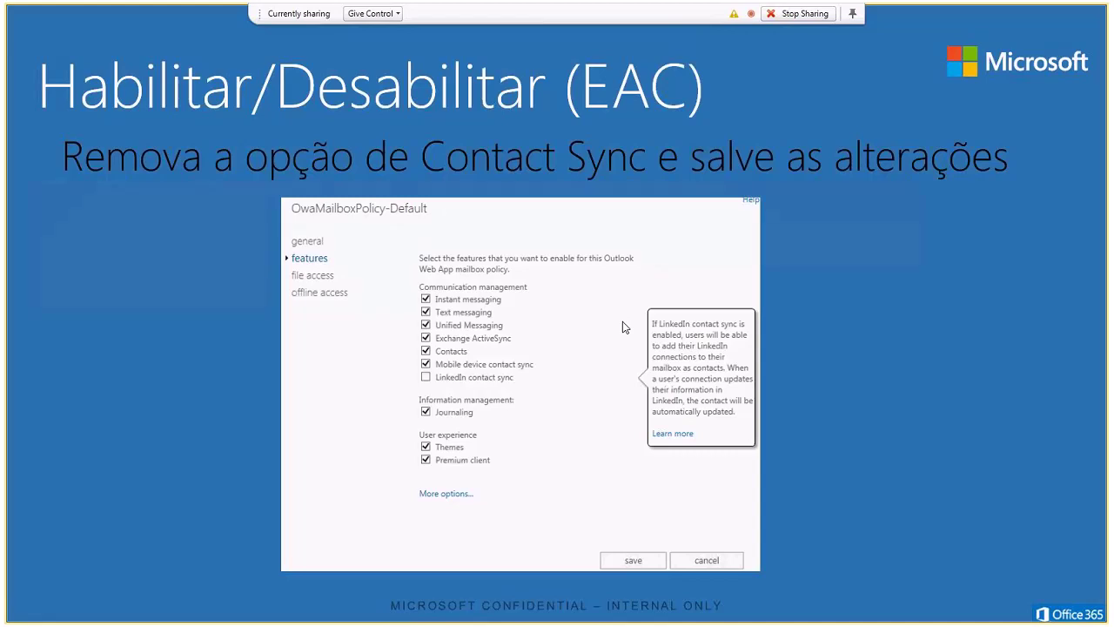
Step: Advance the slideshow past the EAC contact sync slide
key("Right")
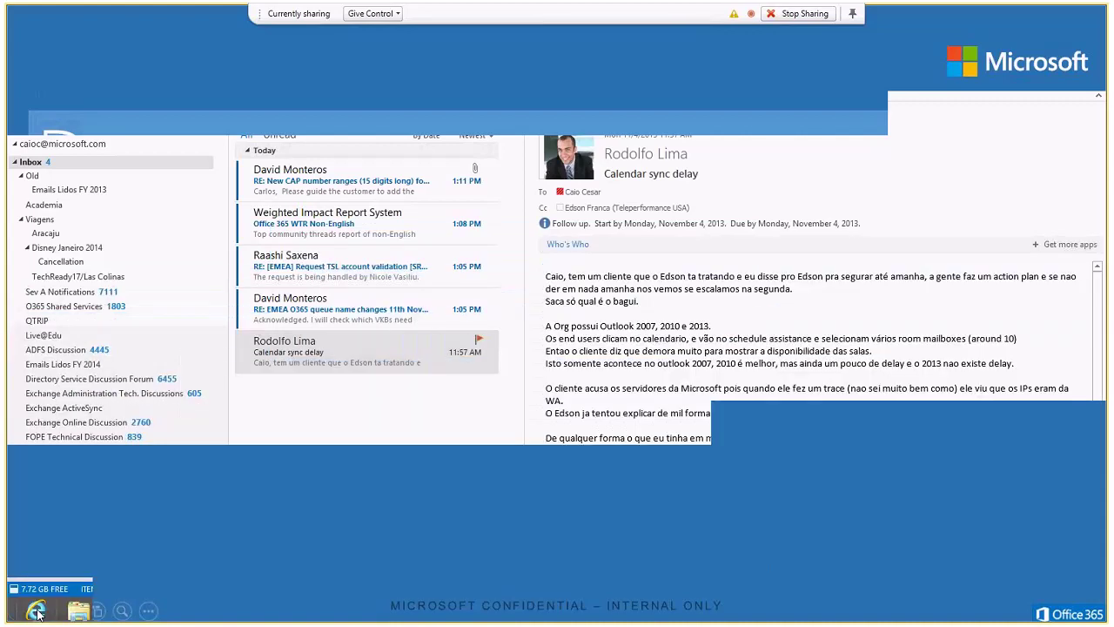
Step: Open the Office 365 portal in Internet Explorer and sign in with the admin account and password
left_click(36, 613)
left_click(189, 29)
type("portal.microsoftonline.com/")
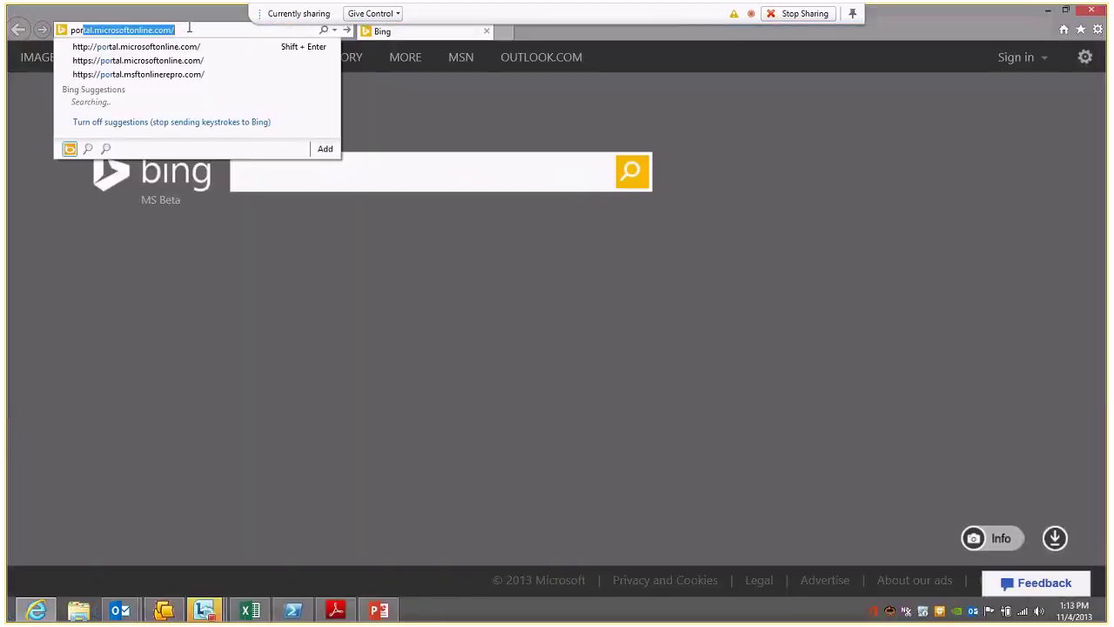
key("Return")
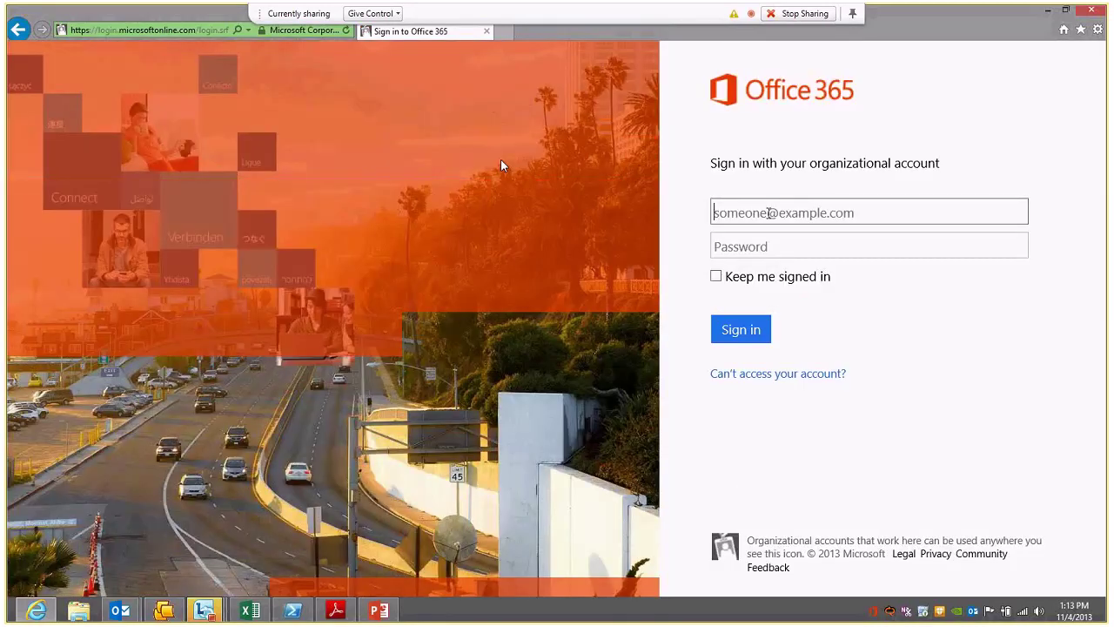
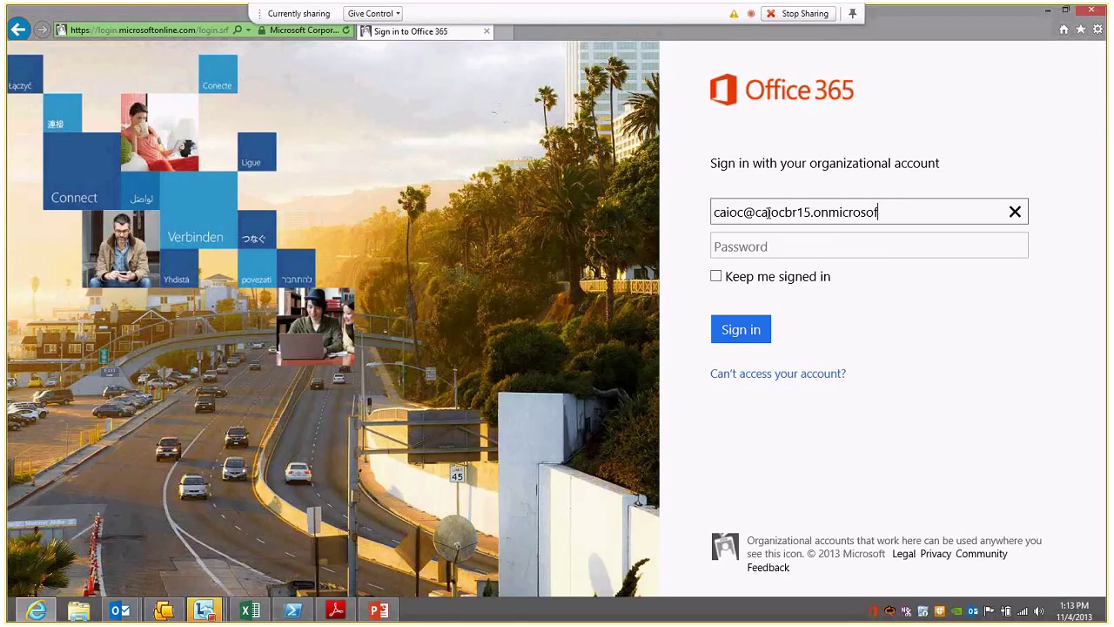
key("Tab")
type("*************")
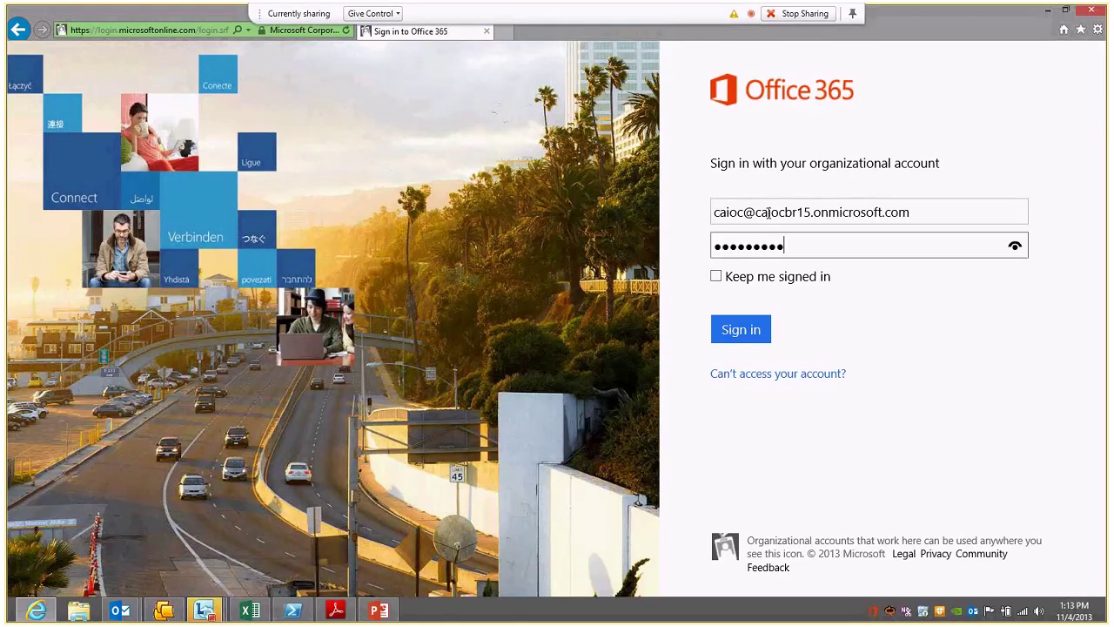
type("*")
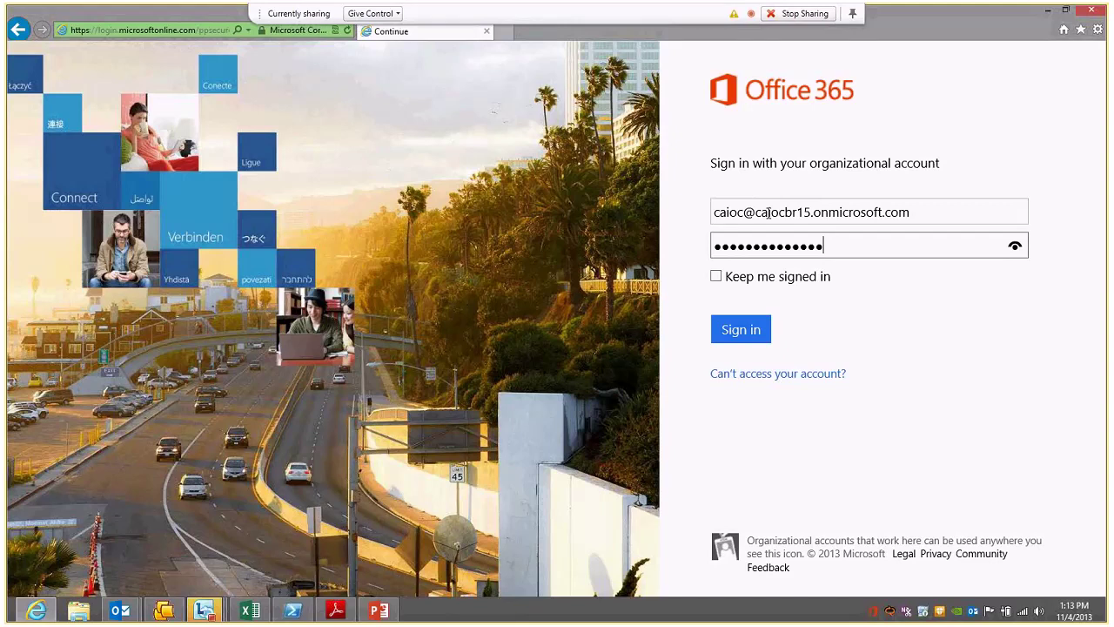
left_click(748, 330)
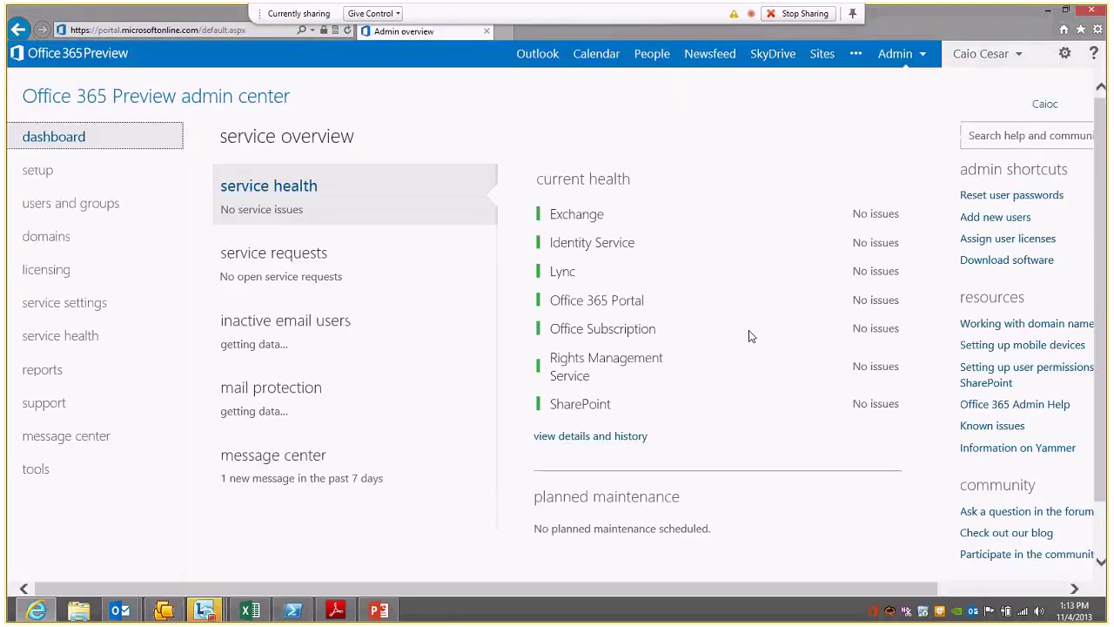
Step: Open the Exchange admin center from the Office 365 Admin menu
left_click(913, 65)
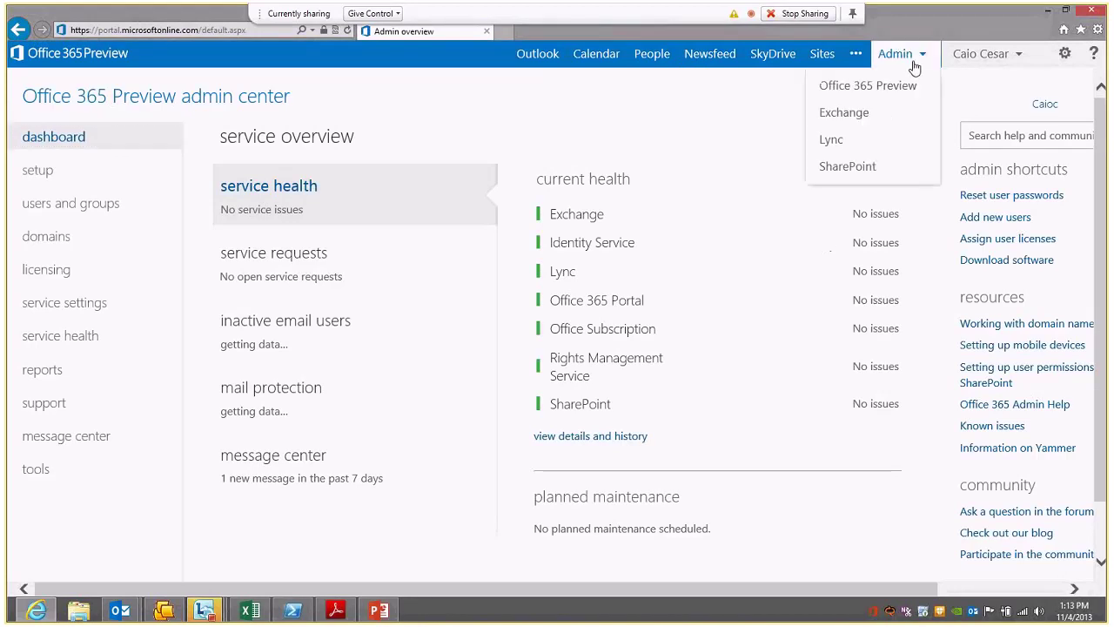
left_click(875, 113)
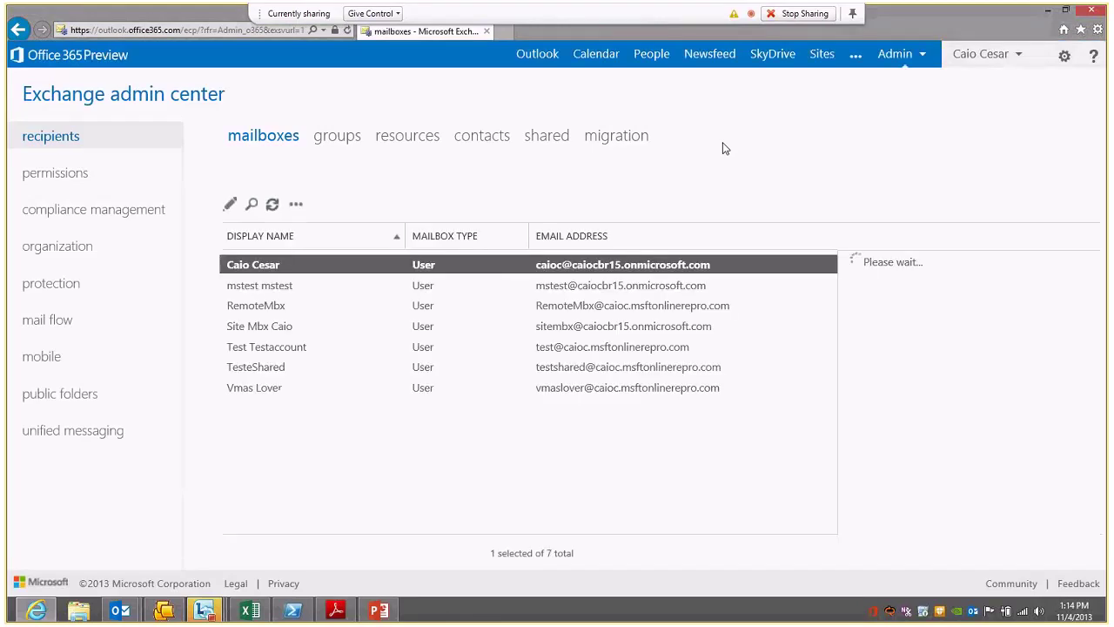
Step: Display OwaMailboxPolicy-Default's enabled features under permissions, Outlook Web App policies
left_click(78, 179)
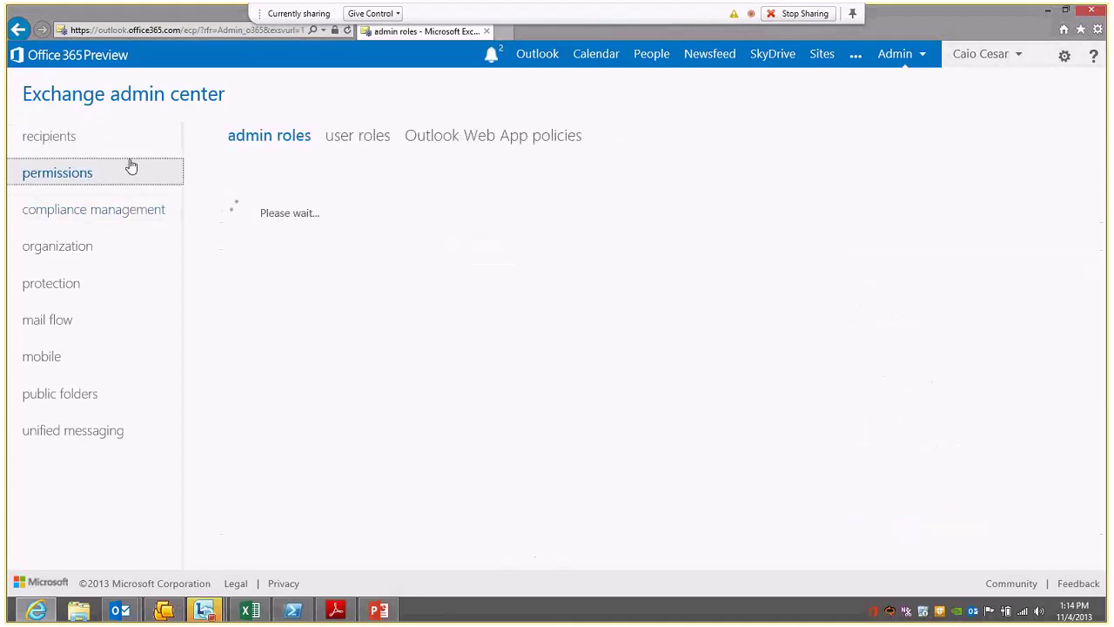
left_click(496, 137)
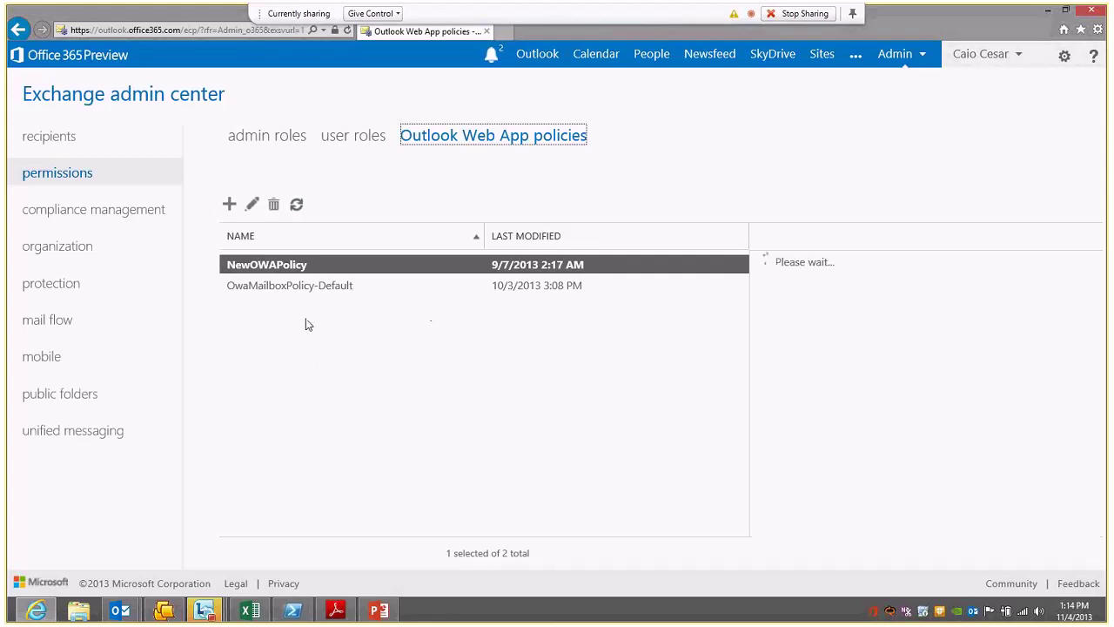
left_click(296, 286)
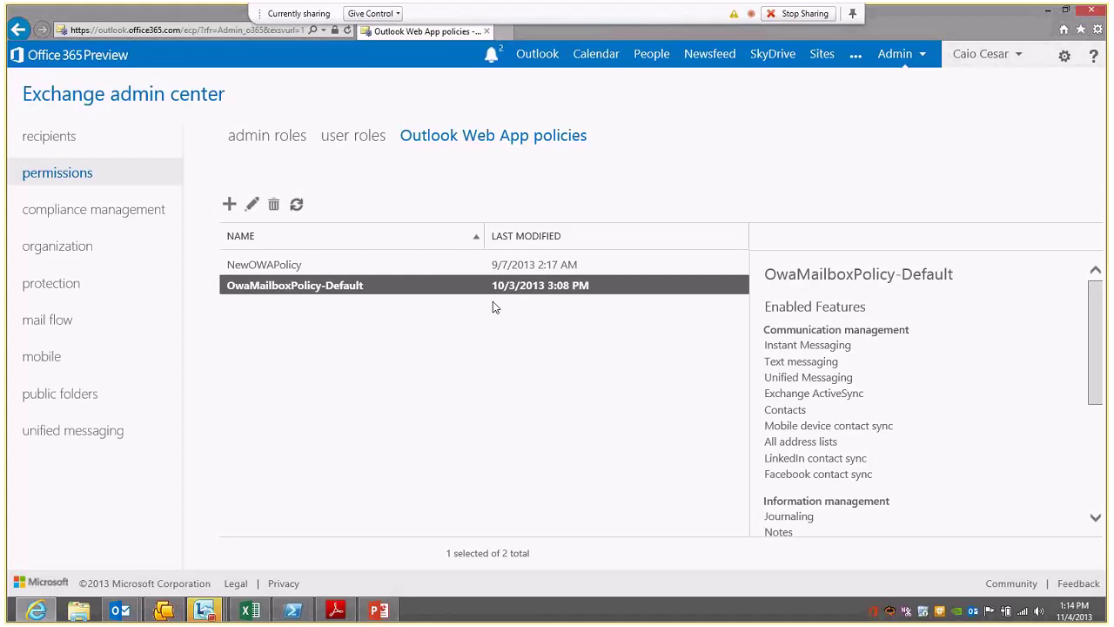
left_click(250, 213)
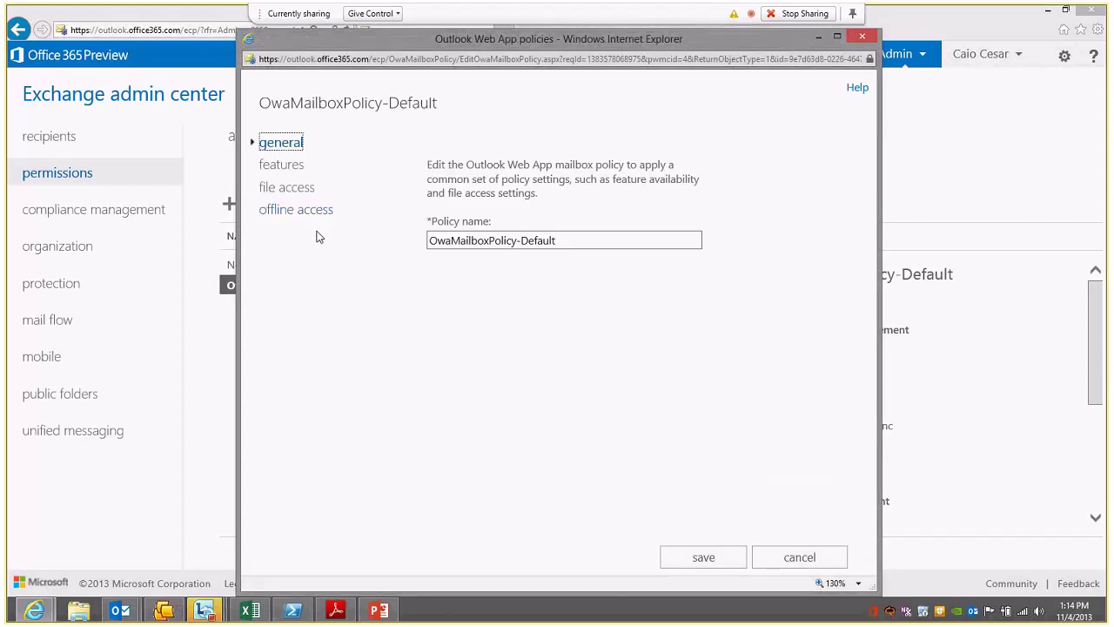
left_click(282, 165)
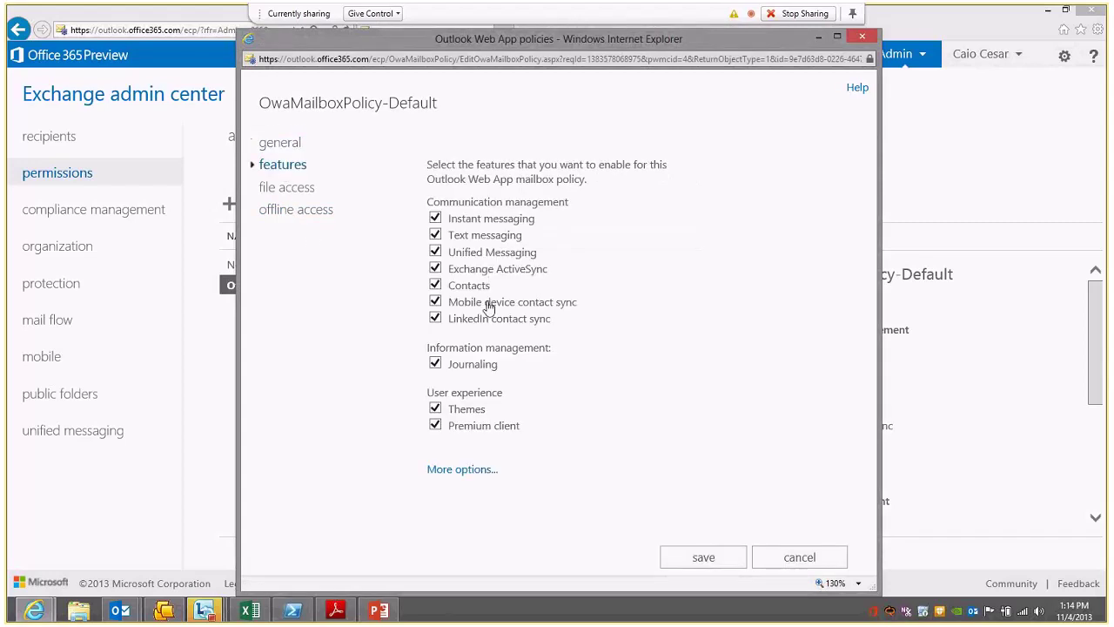
mouse_move(525, 326)
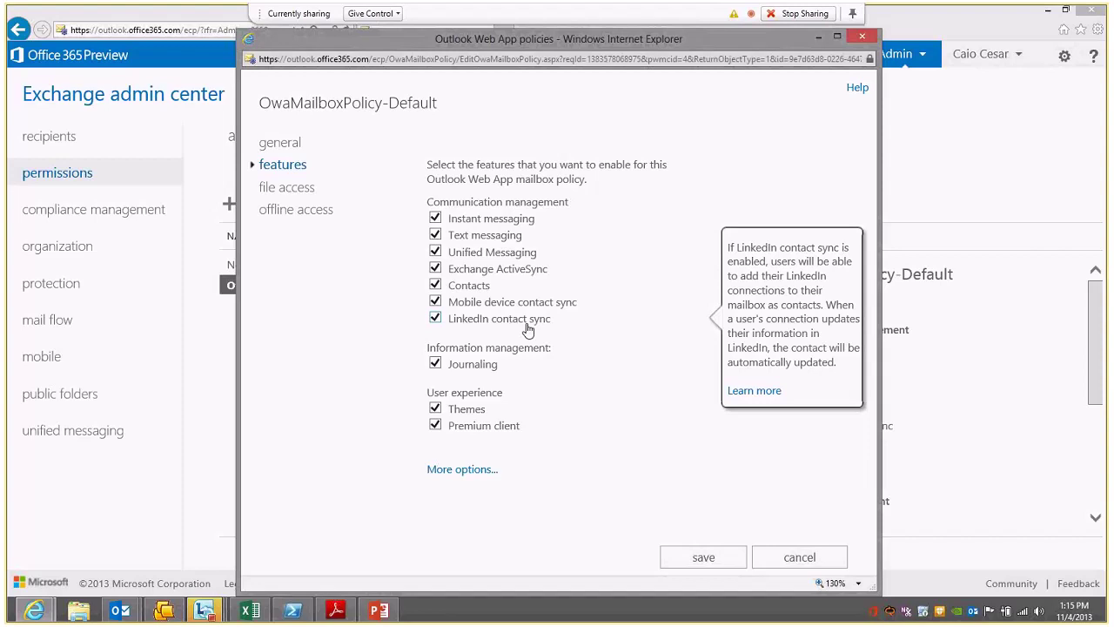
left_click(794, 568)
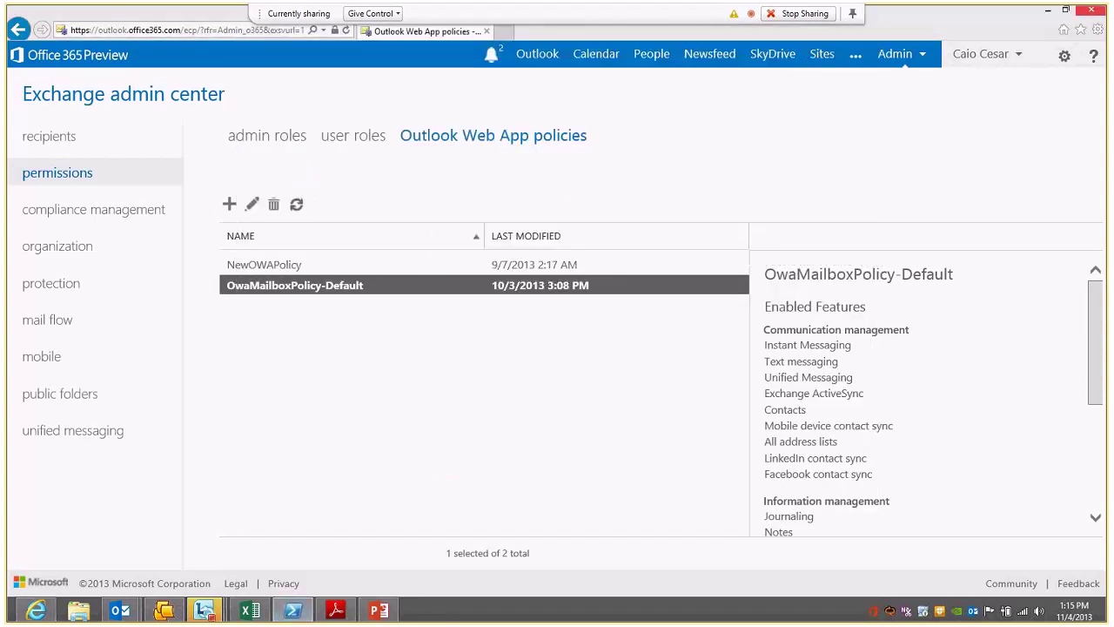
Step: In PowerShell, list each OWA mailbox policy's DisplayName and LinkedInEnabled value
mouse_move(862, 309)
left_mouse_down()
mouse_move(479, 316)
mouse_move(535, 97)
left_mouse_up()
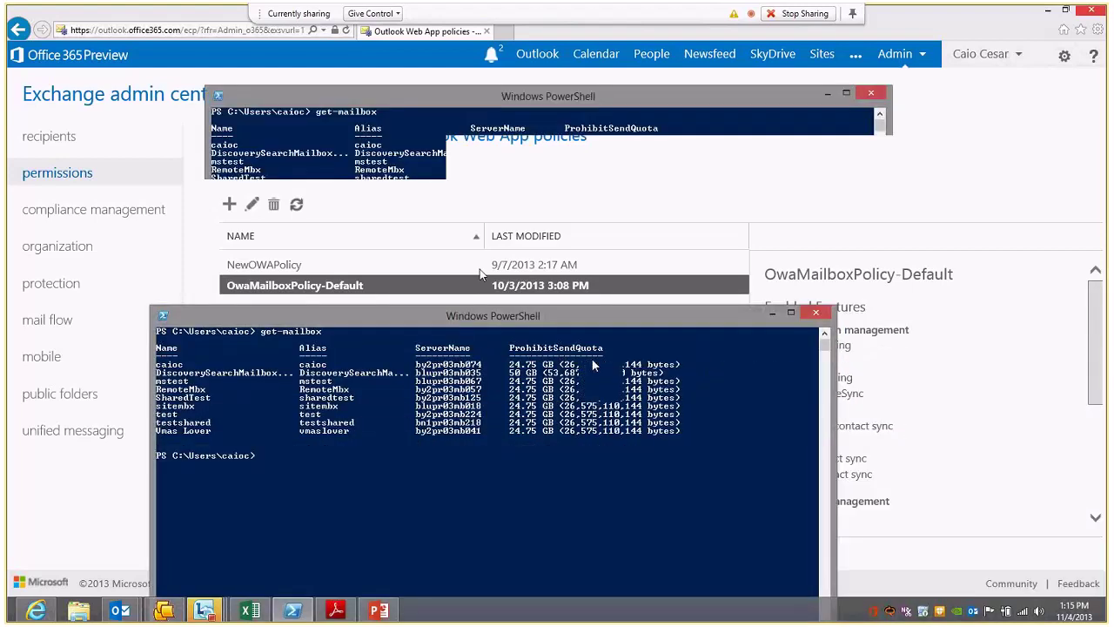
type("Get-OwaMailboxPolicy")
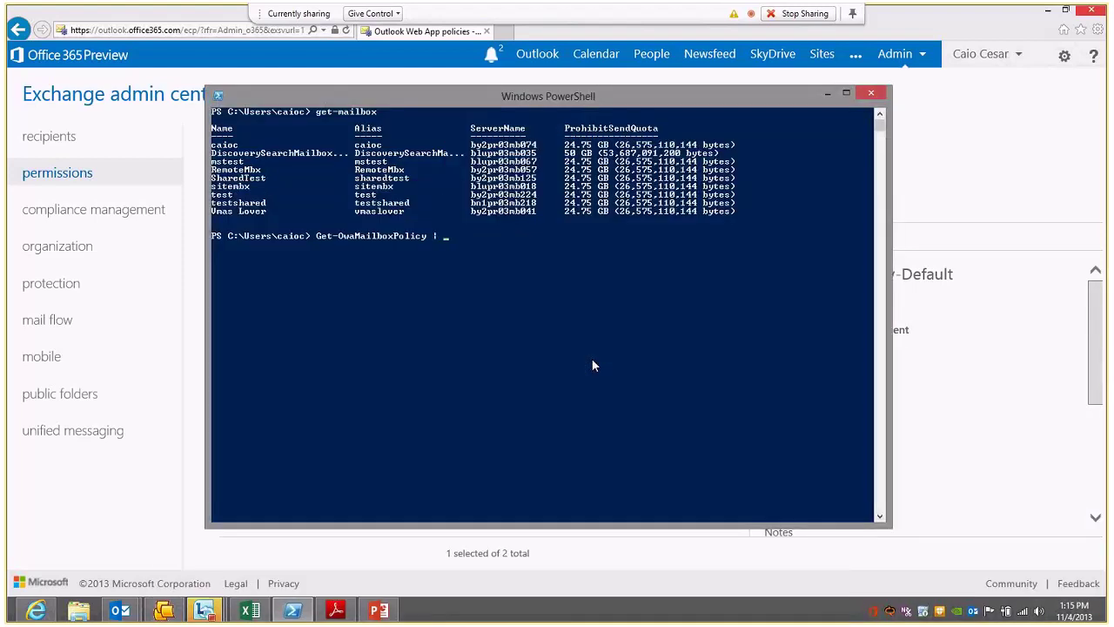
type(" | fl Displayname,LinkedinEnabled")
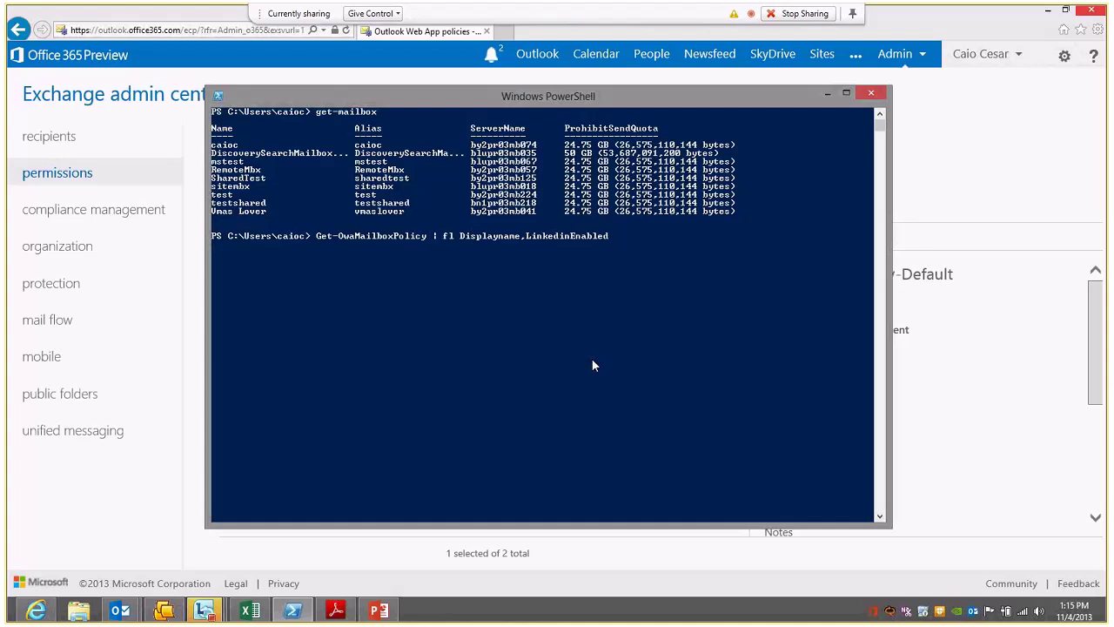
key("Return")
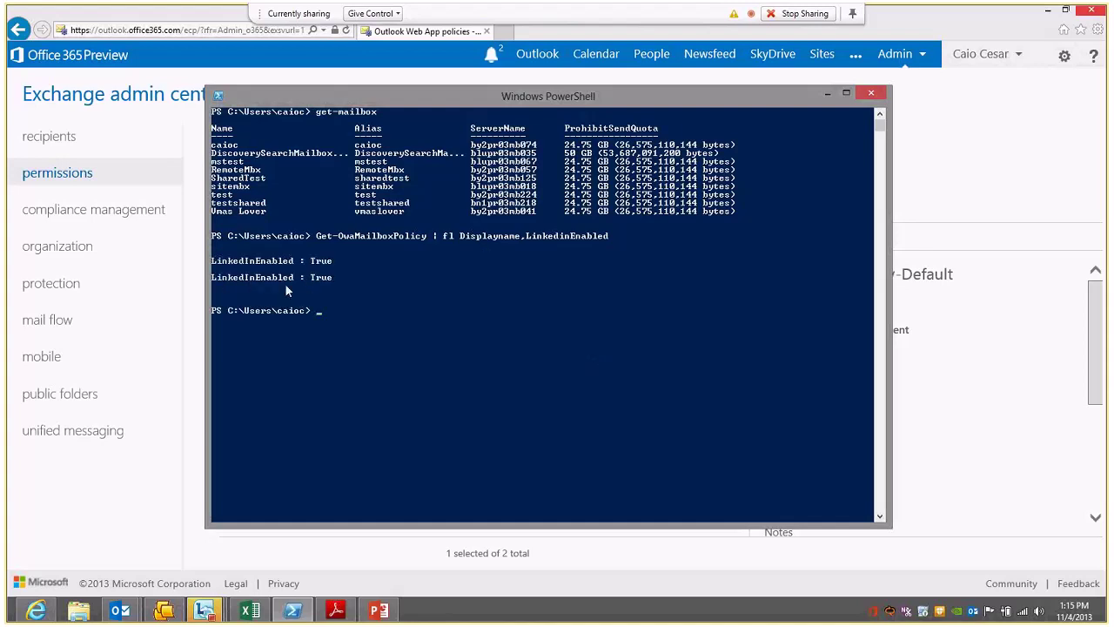
Step: Export the full Get-OwaMailboxPolicy listing to log.txt and open it in Notepad
type("get-owa")
key("Tab")
type(">")
key("BackSpace")
type("| fl > log.txt")
key("Return")
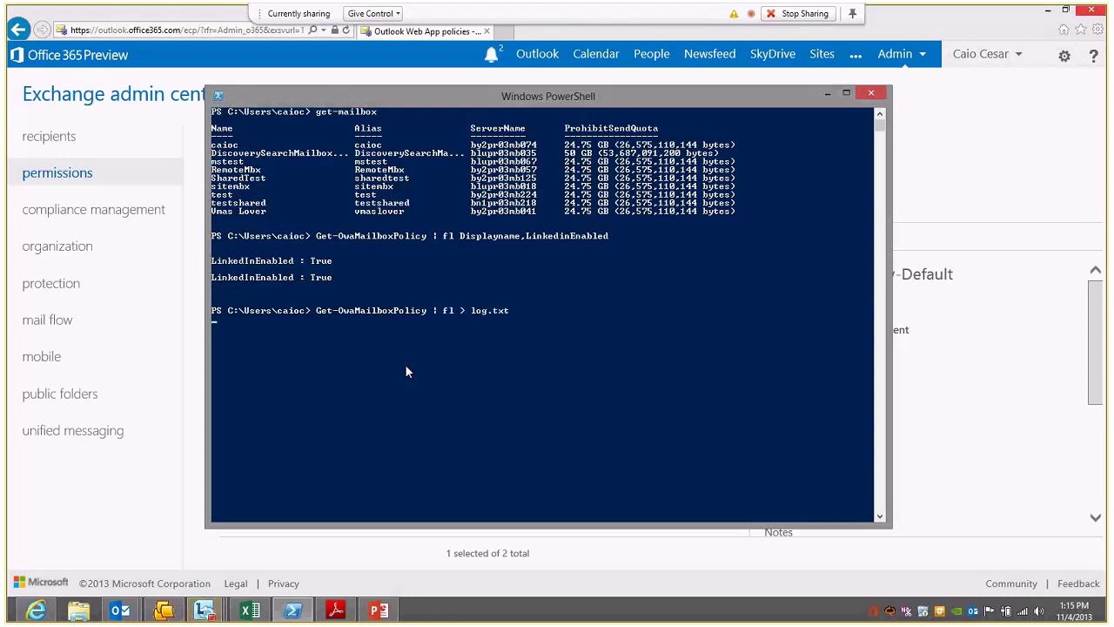
type("log")
key("Tab")
key("Return")
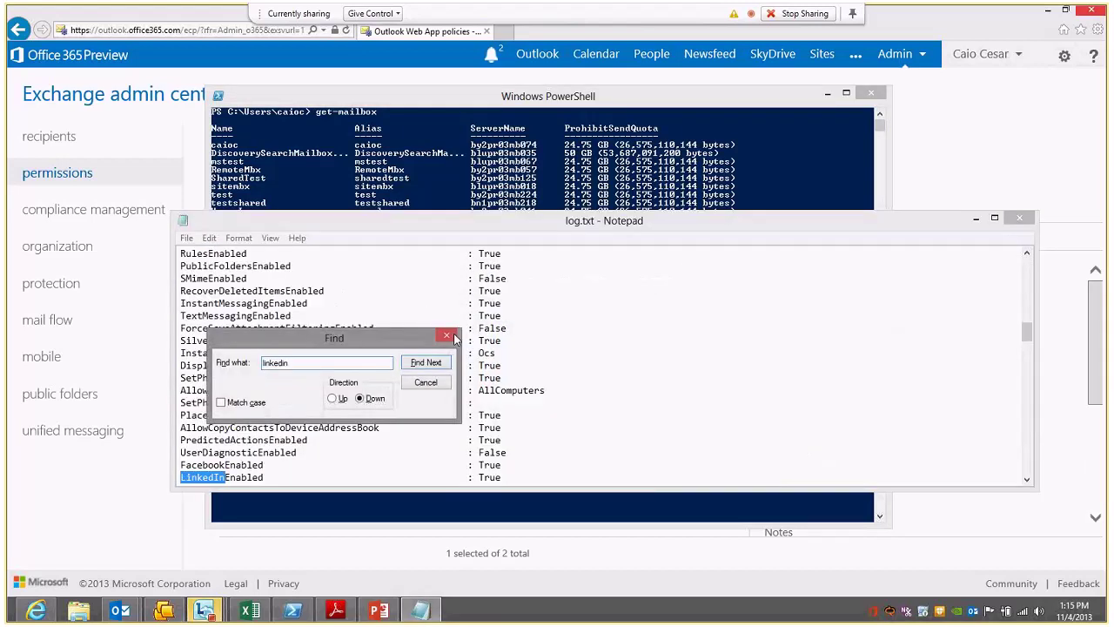
Step: Review the LinkedInEnabled and FacebookEnabled settings, both True, in the maximized log, then close Notepad
double_click(540, 220)
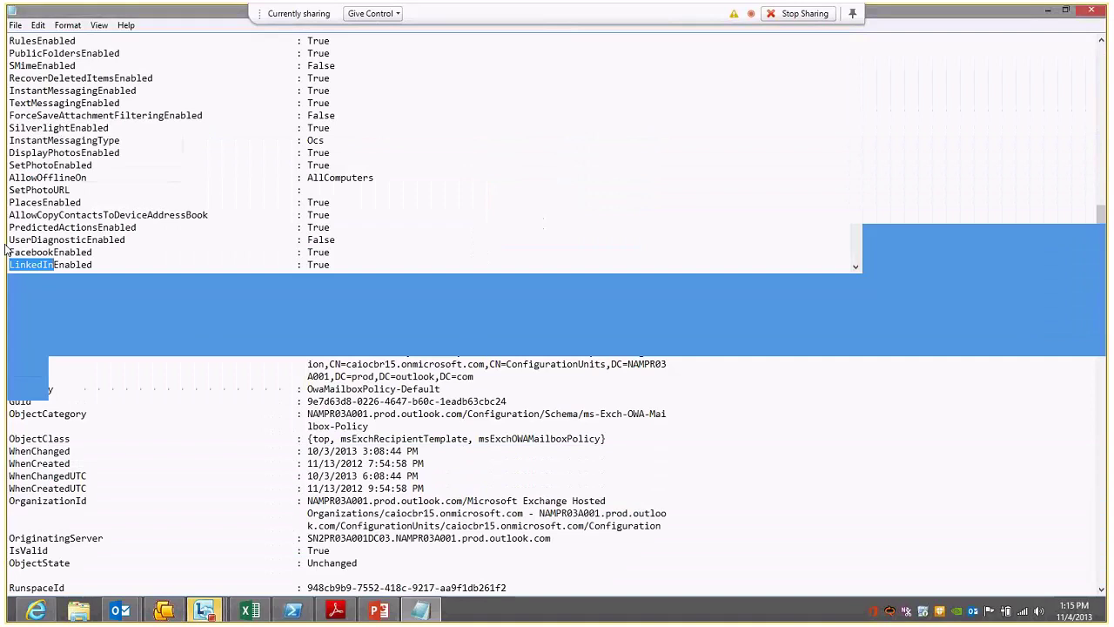
mouse_move(7, 251)
left_mouse_down()
mouse_move(332, 265)
mouse_move(6, 252)
left_mouse_up()
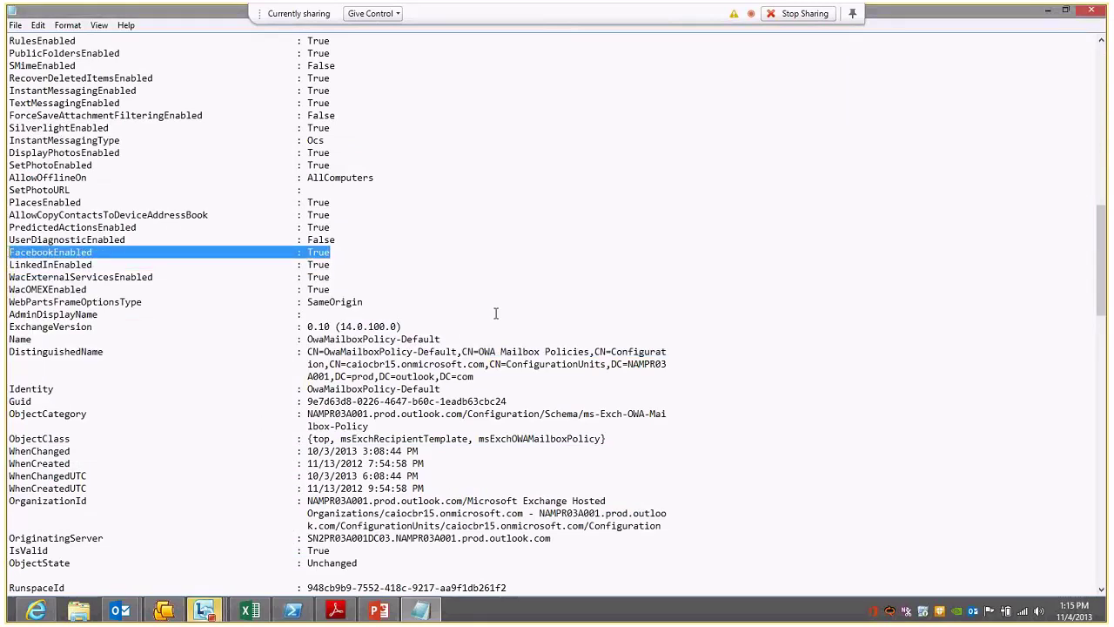
scroll(496, 313, "down", 3)
scroll(495, 319, "up", 4)
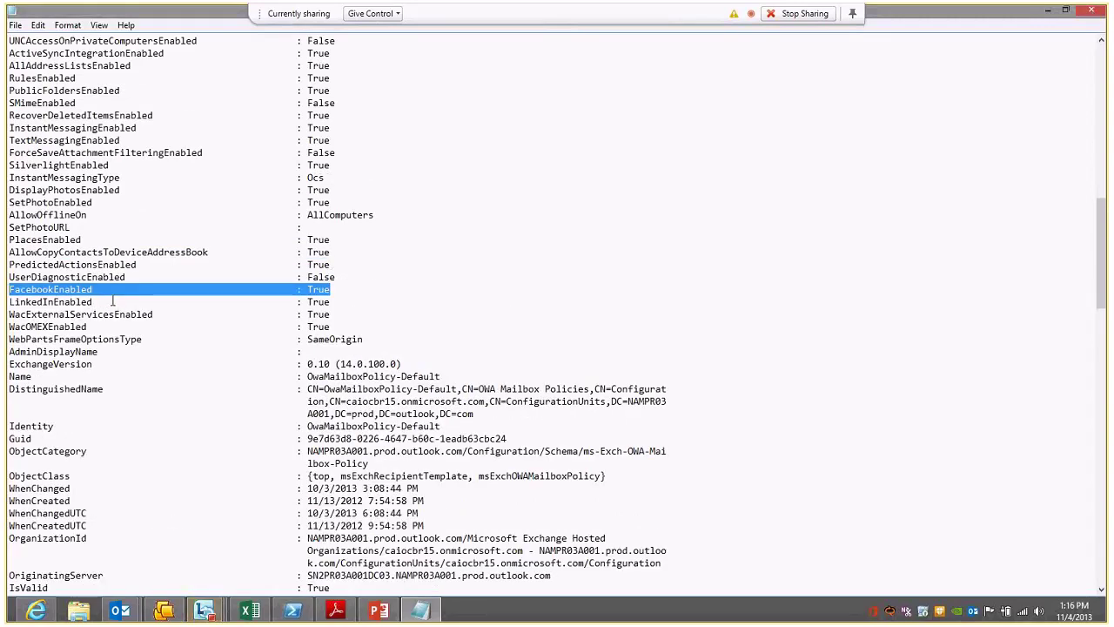
left_click(1093, 13)
Step: Bring the Exchange admin center forward and go to the People page
left_click(1035, 116)
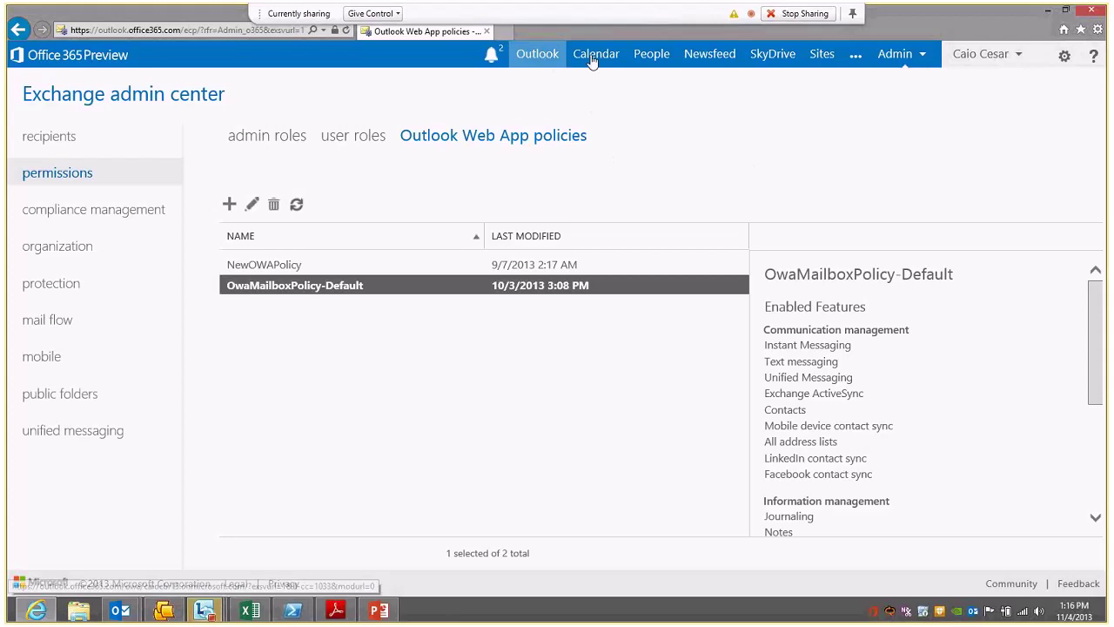
left_click(642, 59)
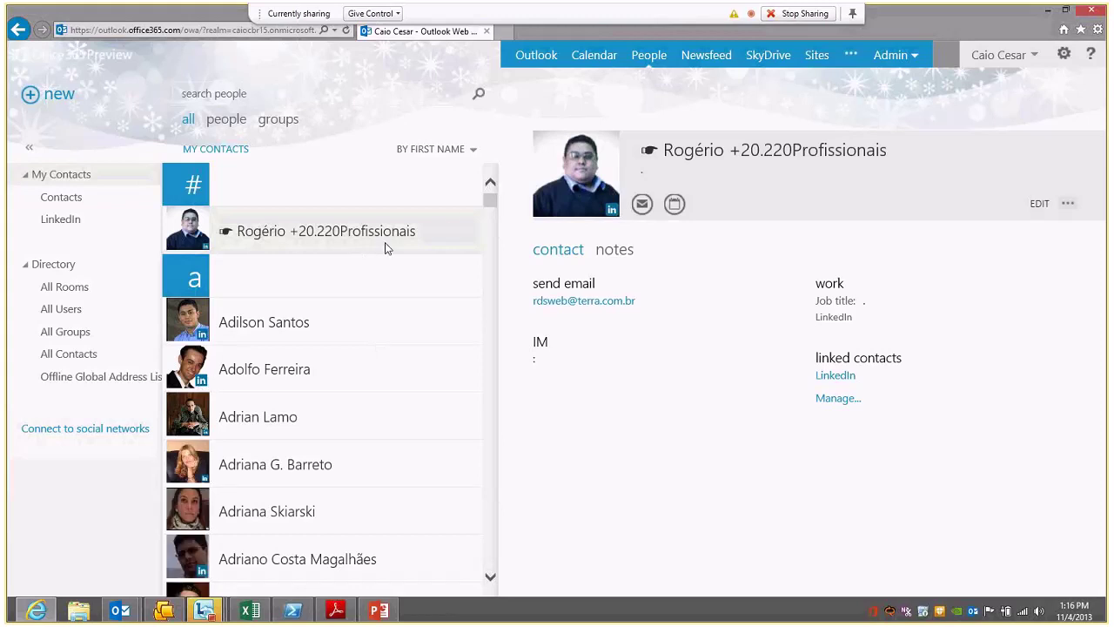
Step: Browse the LinkedIn-marked contacts and open the Connect to social networks settings
mouse_move(489, 203)
left_mouse_down()
mouse_move(493, 235)
mouse_move(493, 200)
left_mouse_up()
left_click(79, 432)
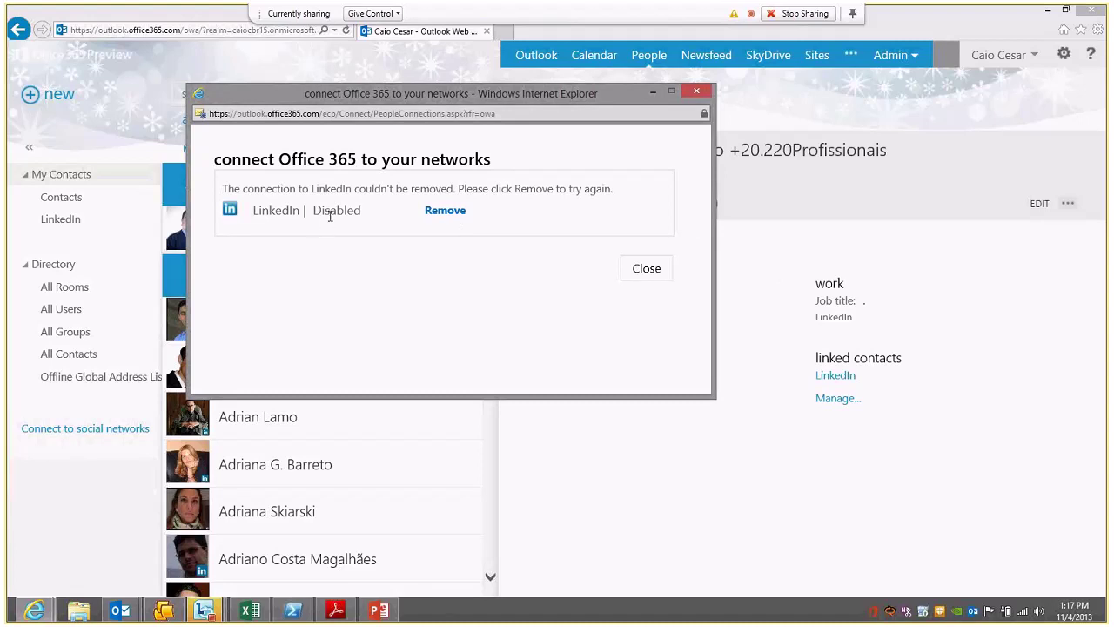
Step: Close the network window showing LinkedIn as Disabled and scroll the contact list
left_click(642, 270)
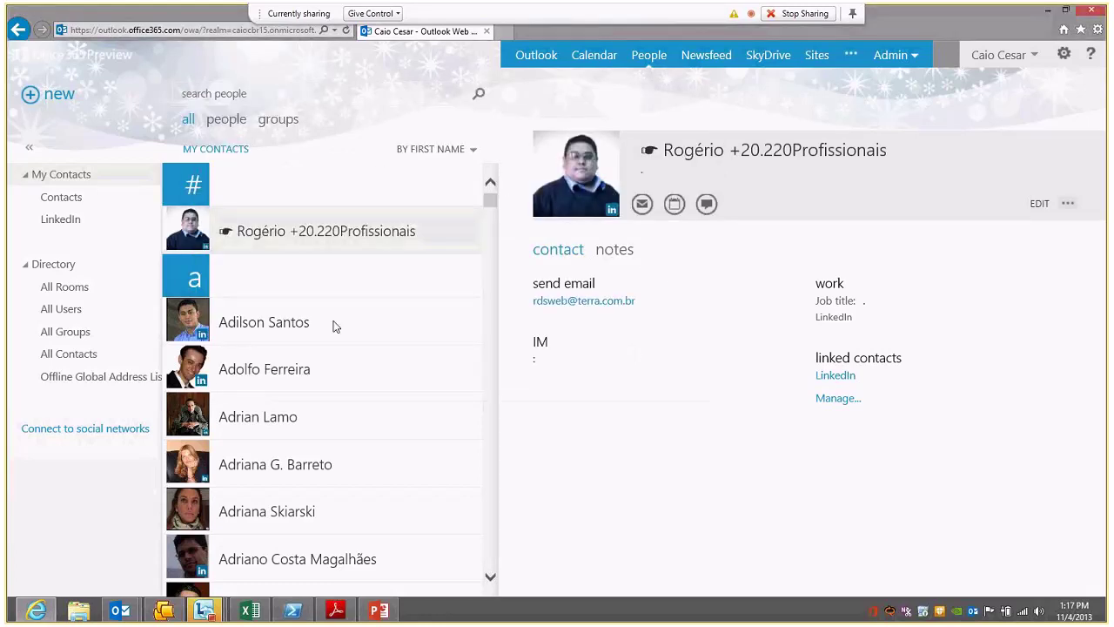
scroll(332, 325, "down", 10)
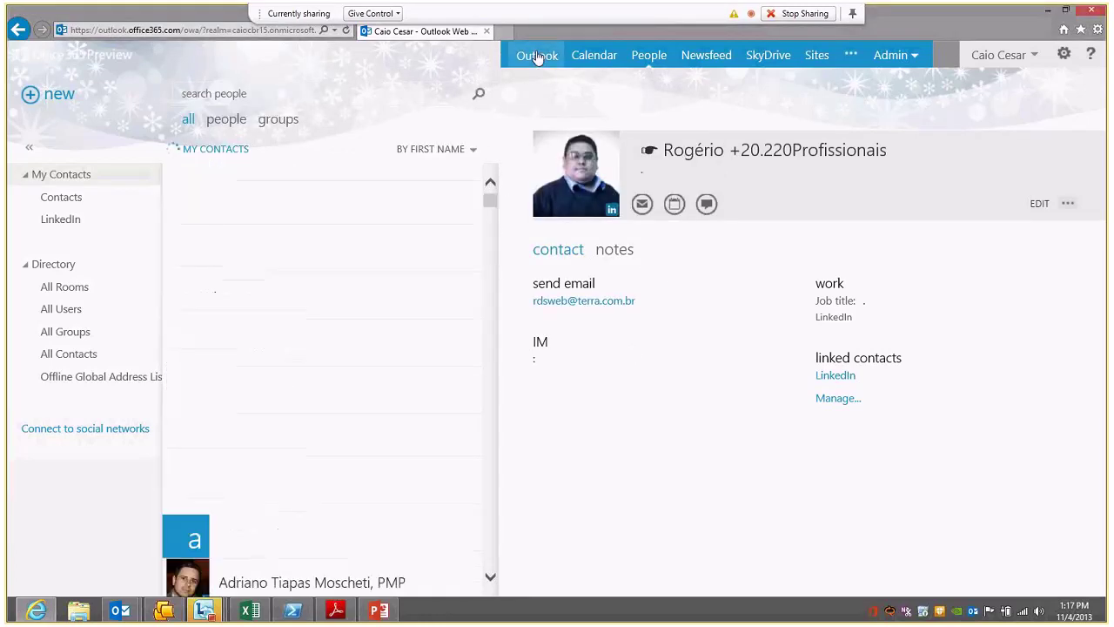
Step: Start a new mail, add a 'rodolfo' match as recipient, then search the directory for 'leonardo'
left_click(537, 56)
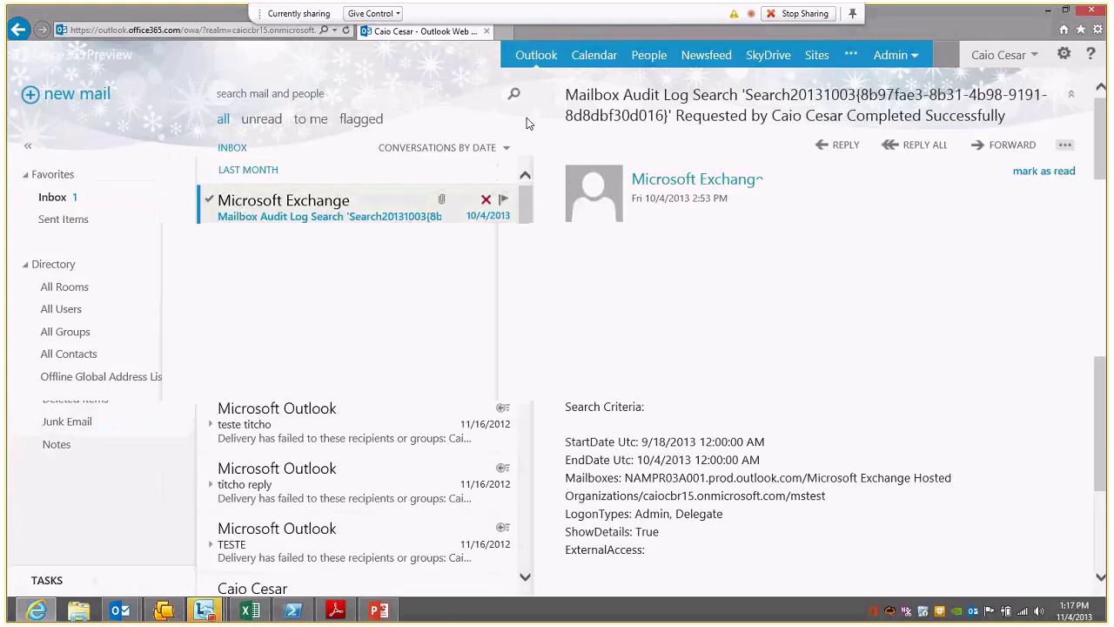
key("n")
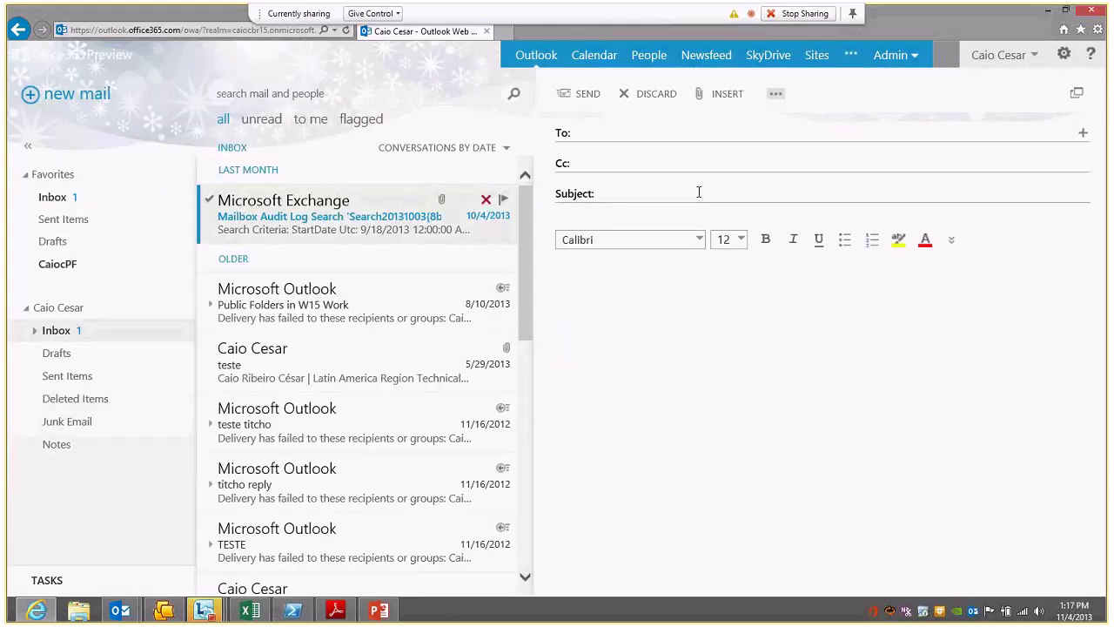
type("rodolfo")
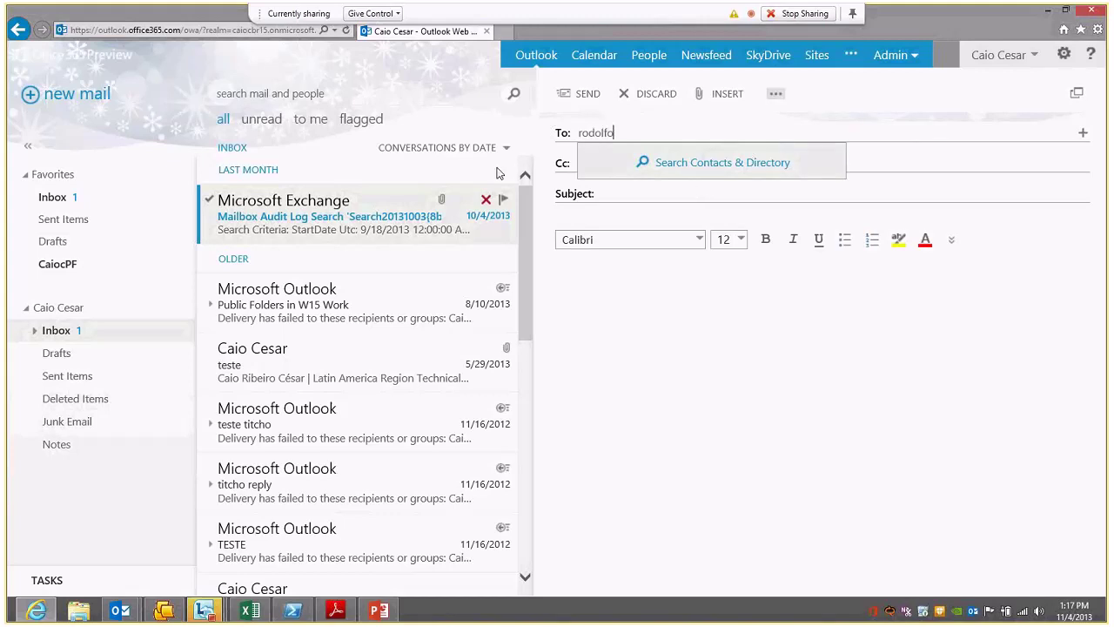
left_click(675, 165)
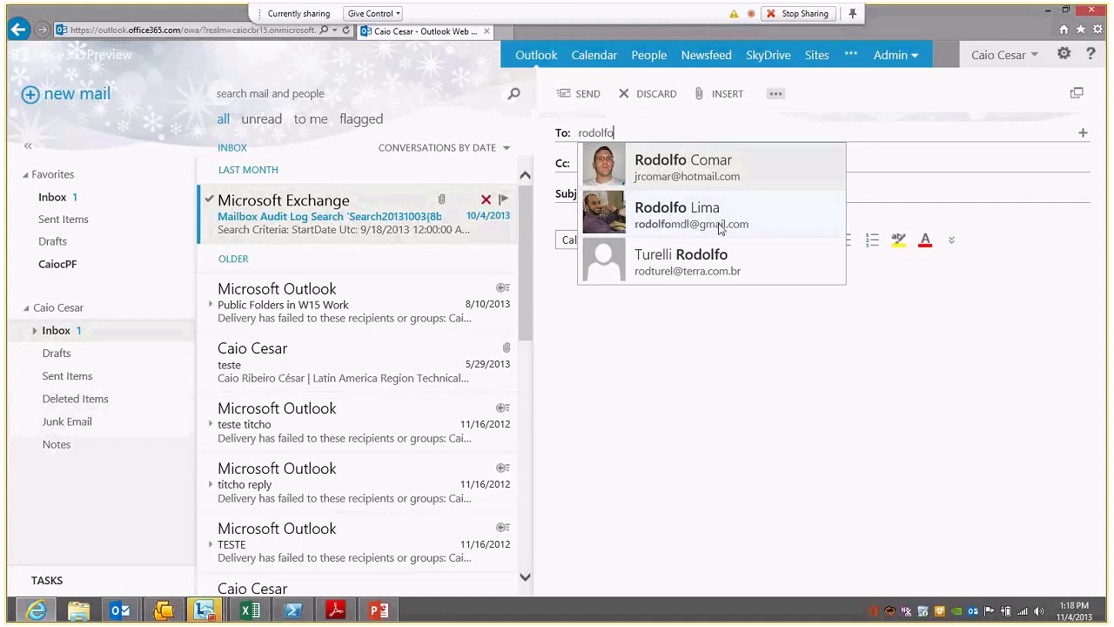
left_click(686, 222)
type("leonardo")
left_click(783, 170)
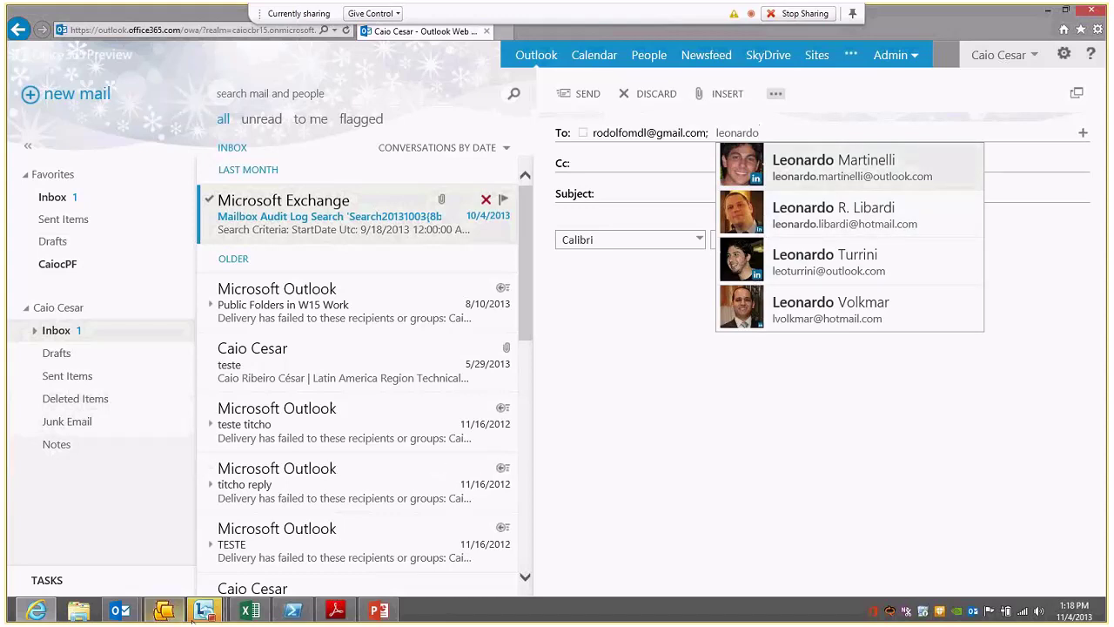
Step: Return to the PowerPoint presentation and resume the slideshow from the current slide
left_click(195, 615)
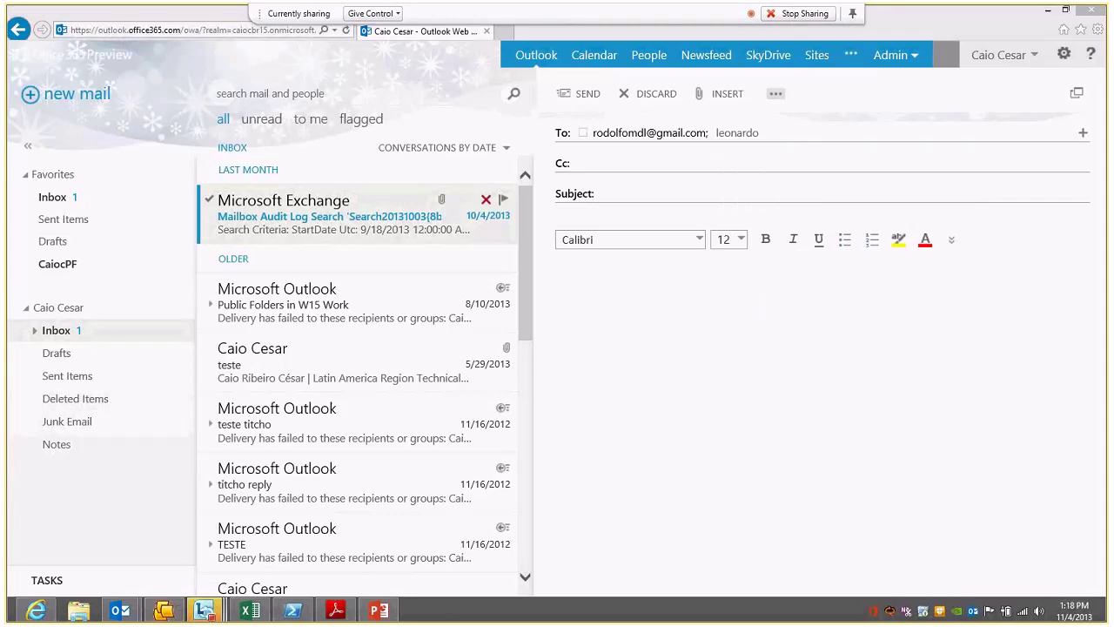
key("alt+Tab")
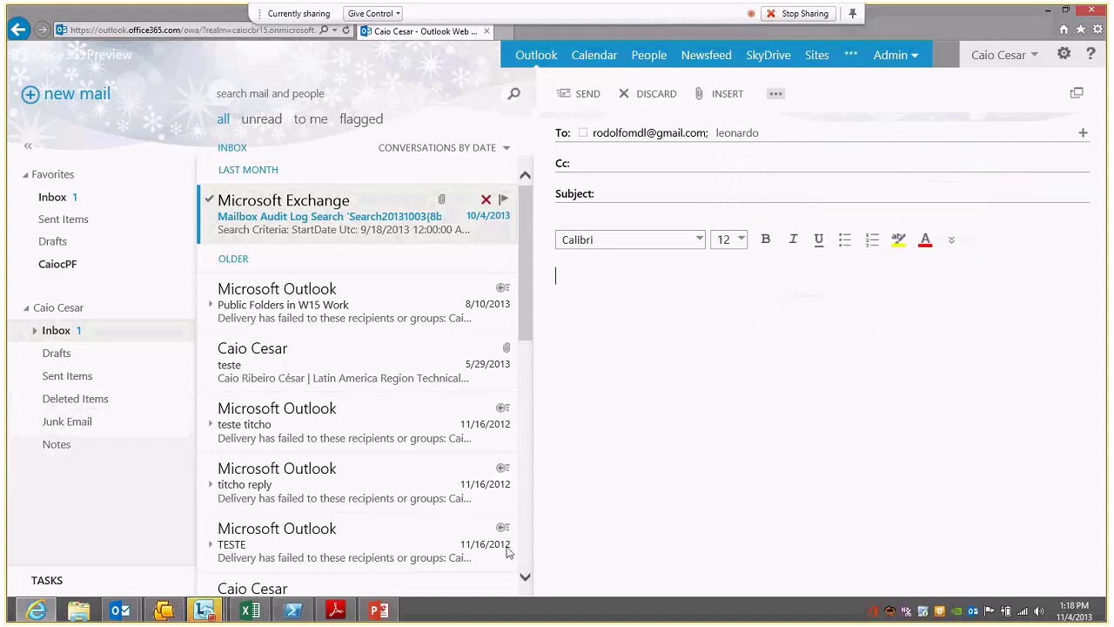
left_click(378, 612)
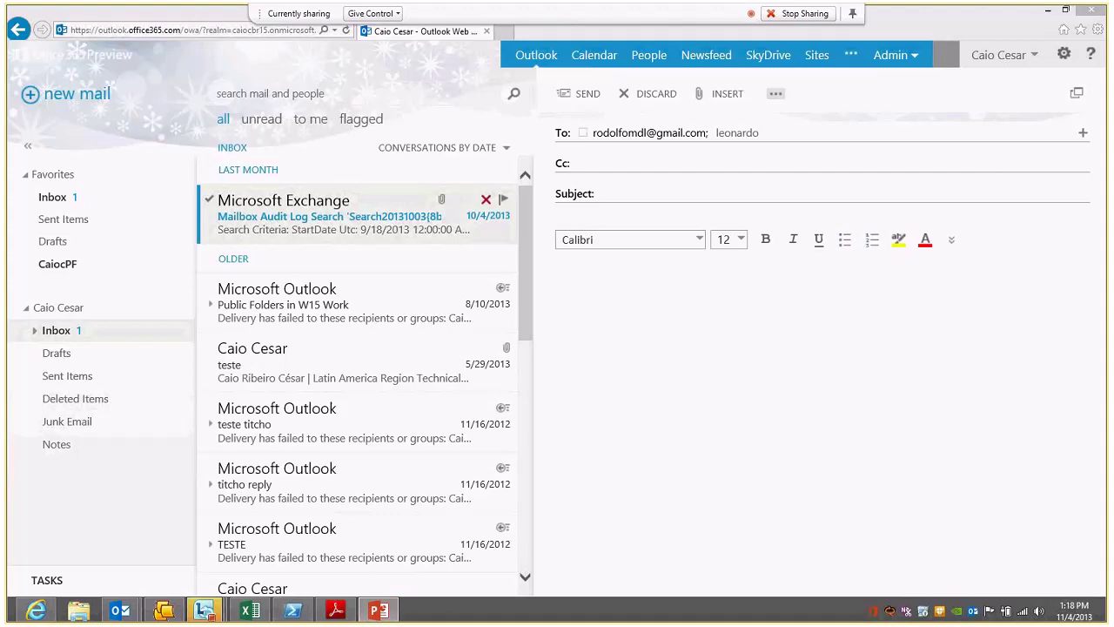
key("shift+F5")
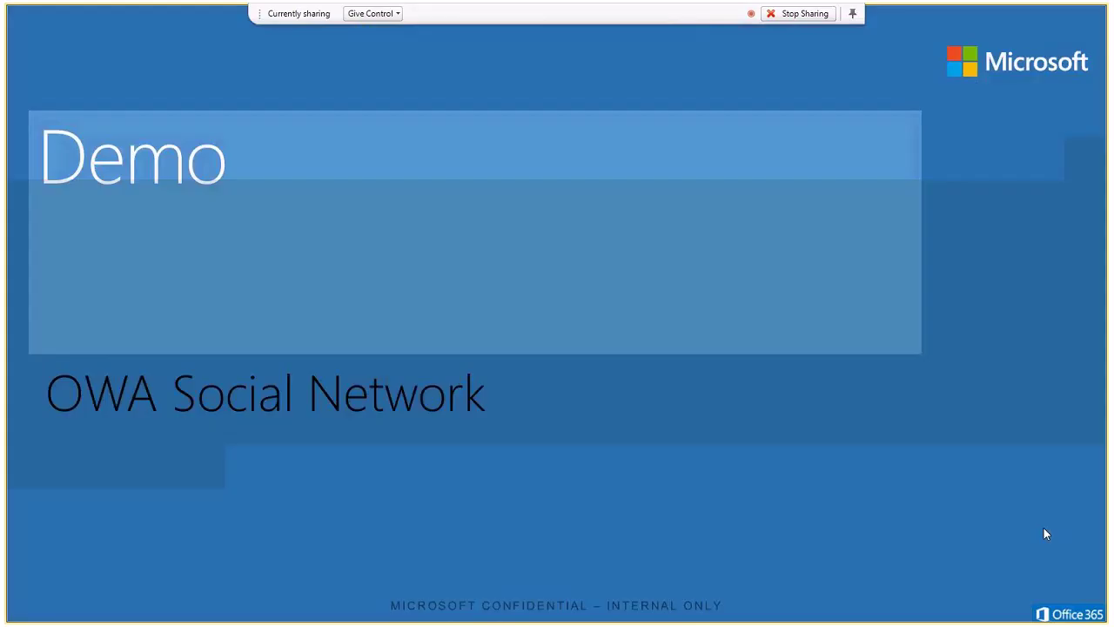
Step: Advance the slideshow through the Gerenciando apps slide to Gerenciando apps (cmdlet)
key("Right")
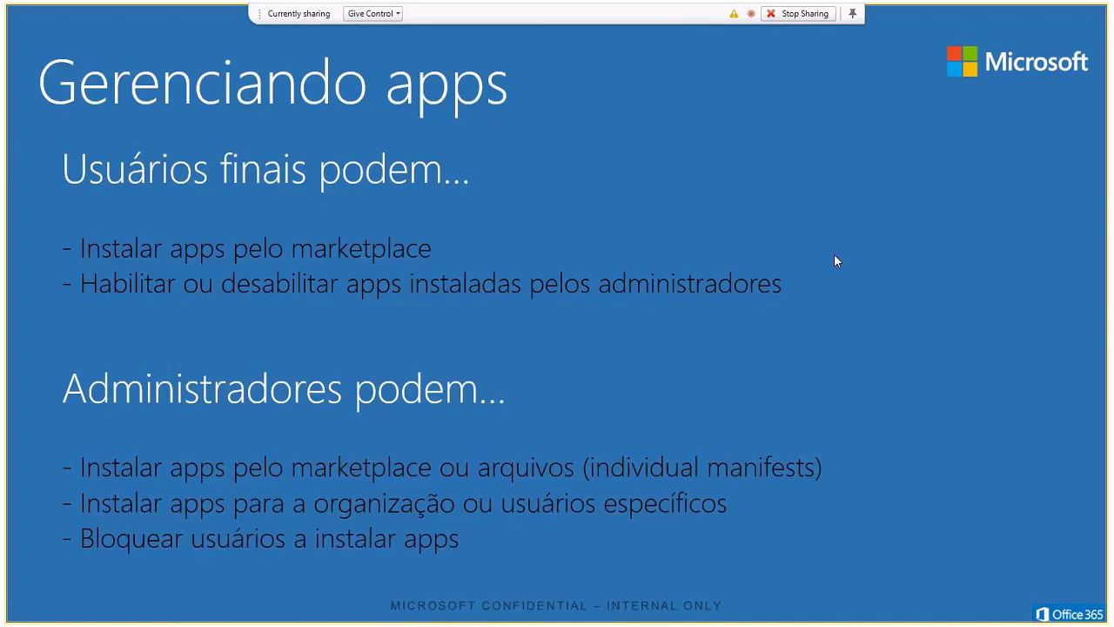
key("Right")
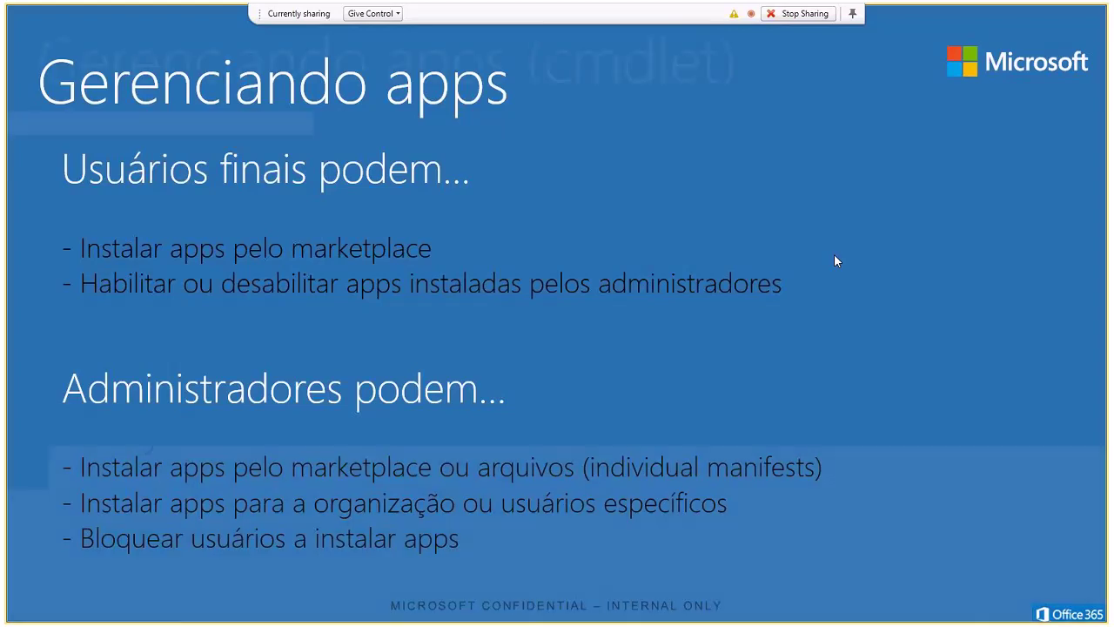
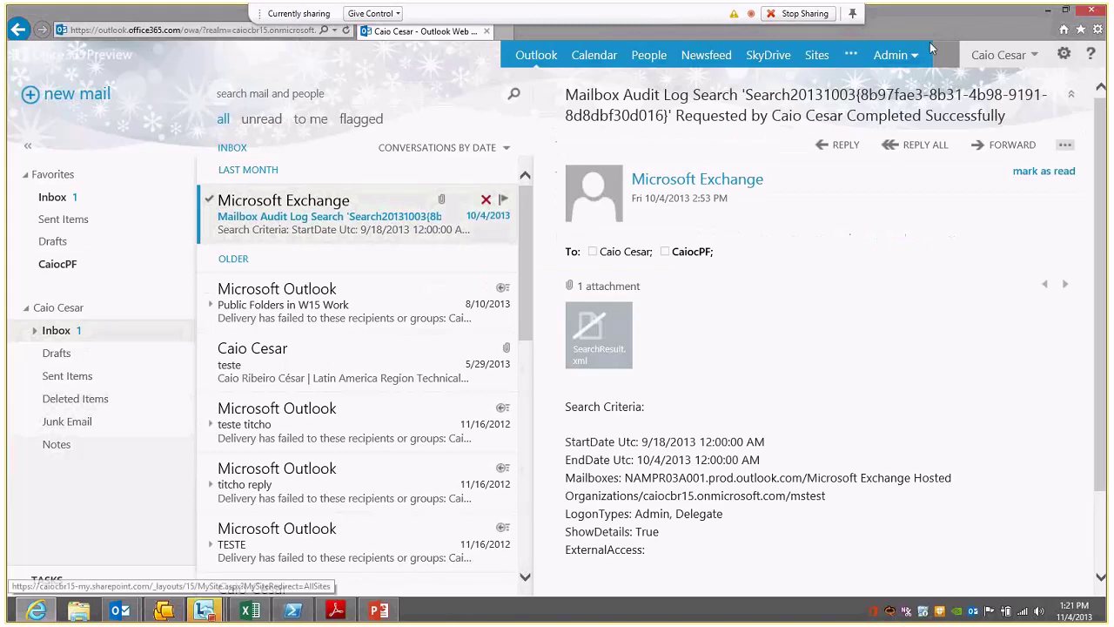
Step: Switch from Outlook Web App to the Exchange admin center's organization section
left_click(894, 55)
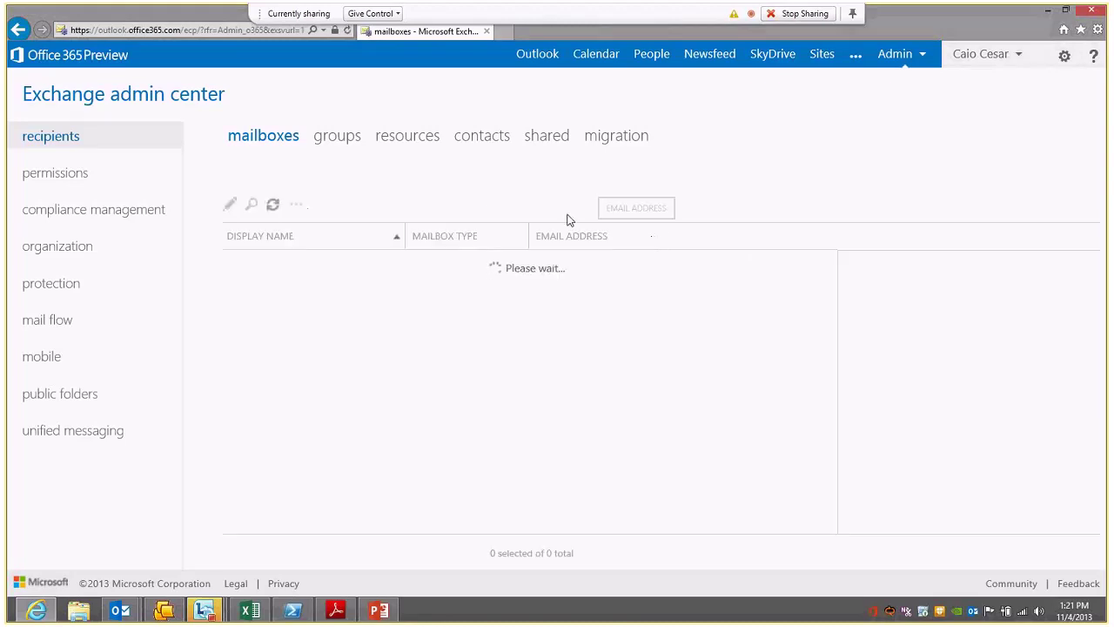
left_click(57, 251)
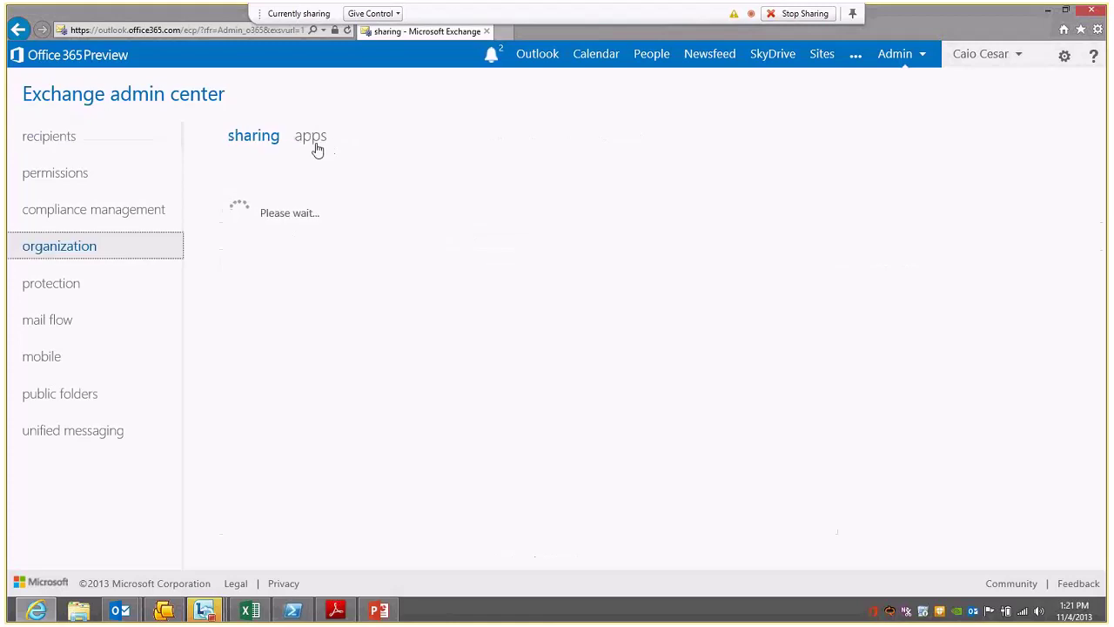
Step: Show the organization's installed apps and the Office Store, URL and file options for adding one
left_click(318, 142)
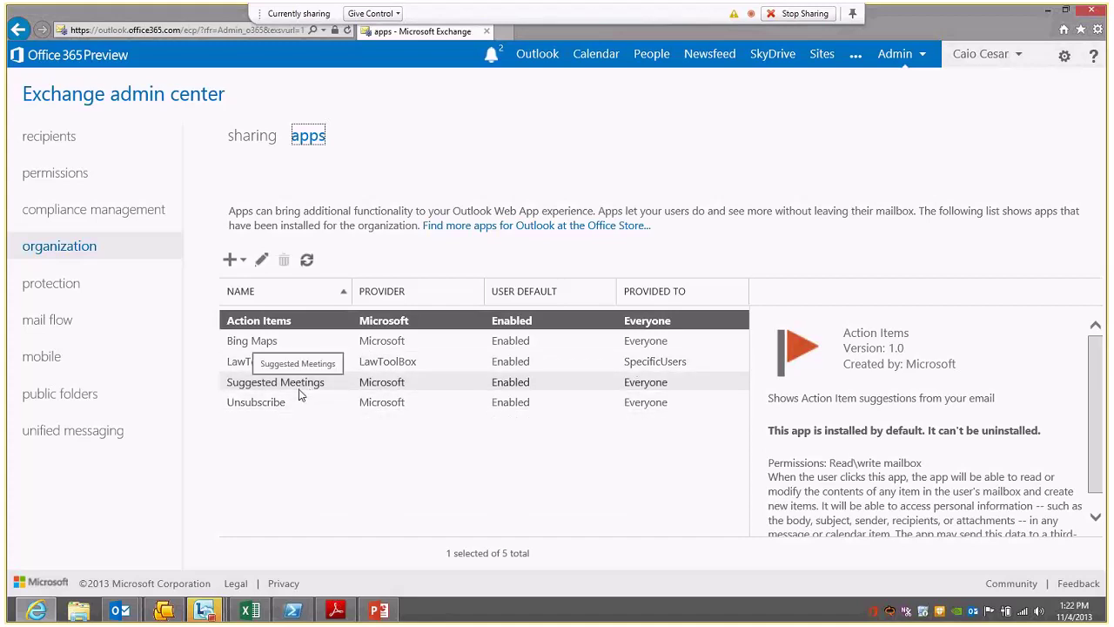
left_click(231, 259)
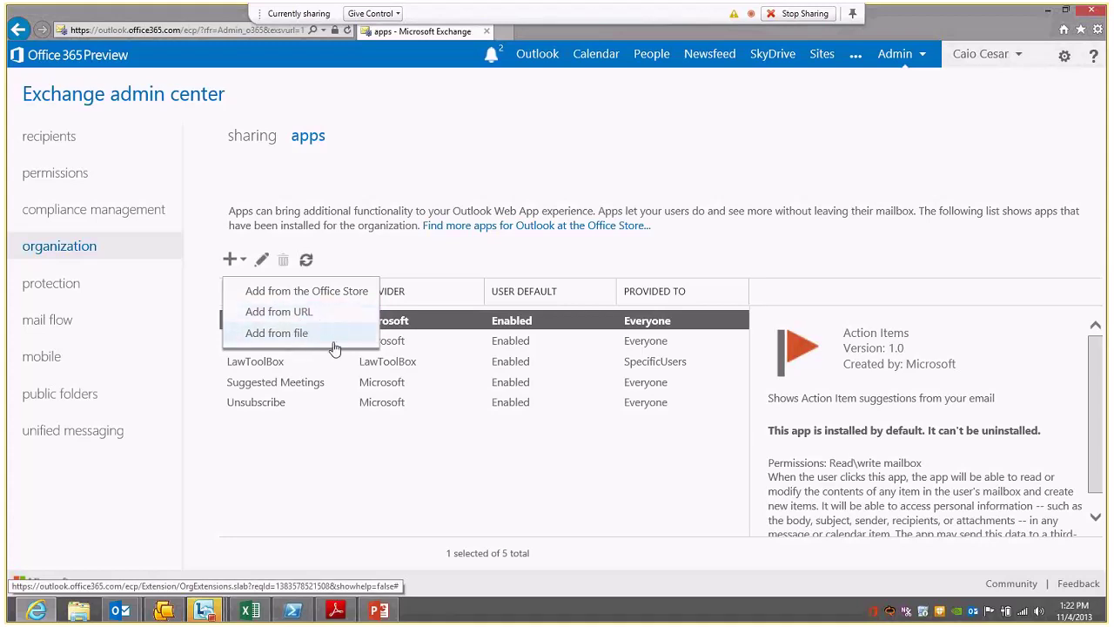
Step: Browse the Office Store's Featured Apps for Outlook and open the Insightly app page
left_click(342, 291)
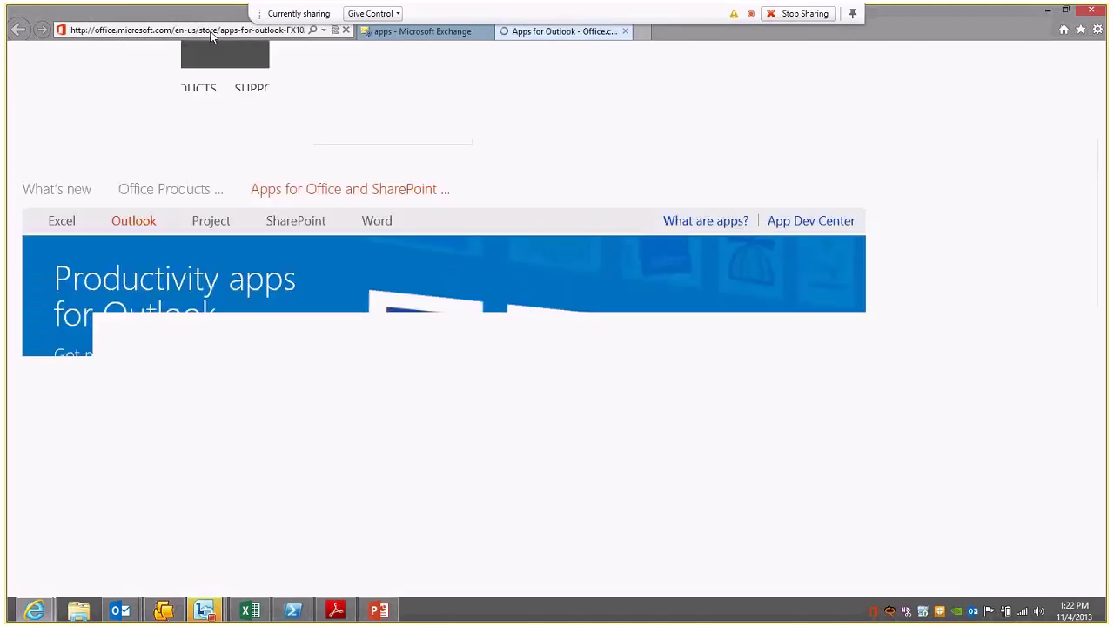
scroll(1028, 252, "down", 2)
scroll(1015, 269, "down", 1)
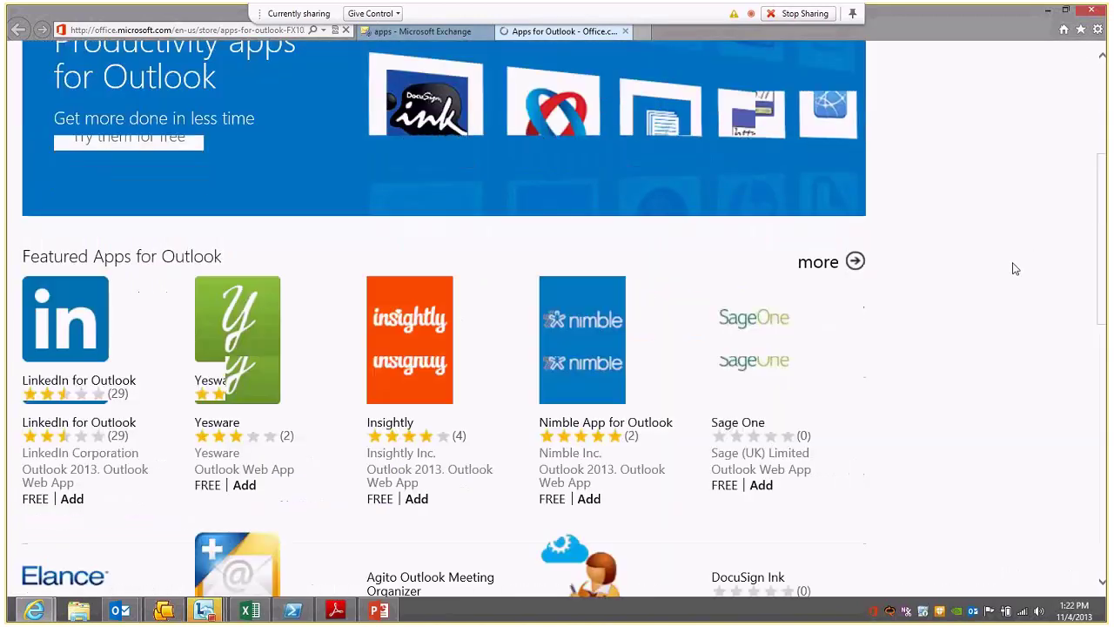
scroll(1014, 268, "down", 3)
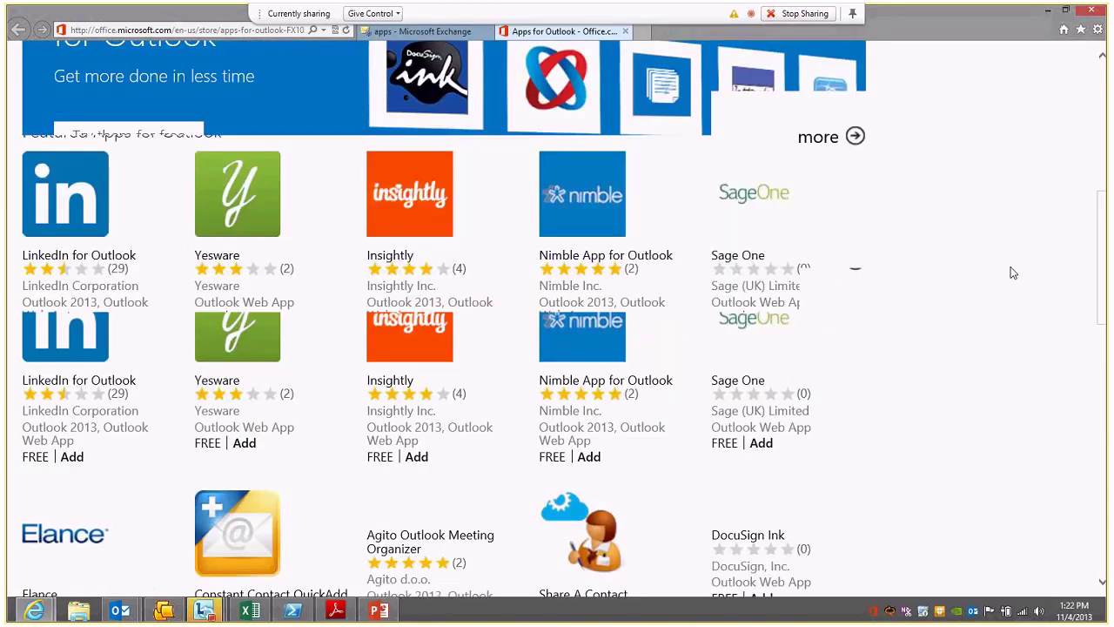
scroll(1020, 267, "down", 5)
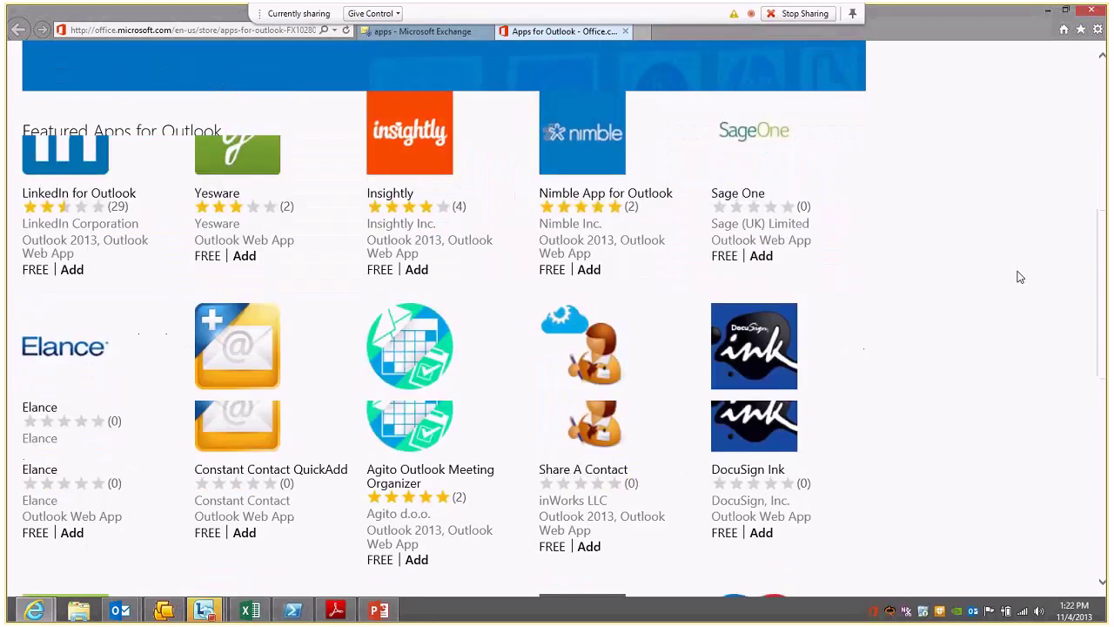
scroll(1020, 277, "down", 3)
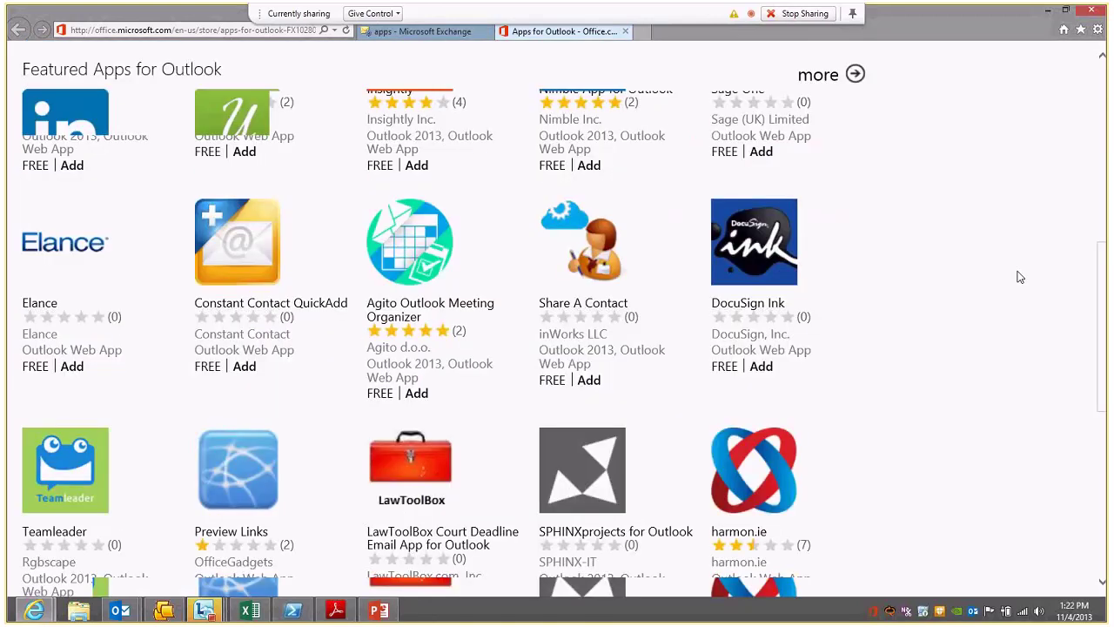
scroll(1020, 277, "down", 4)
scroll(900, 450, "down", 6)
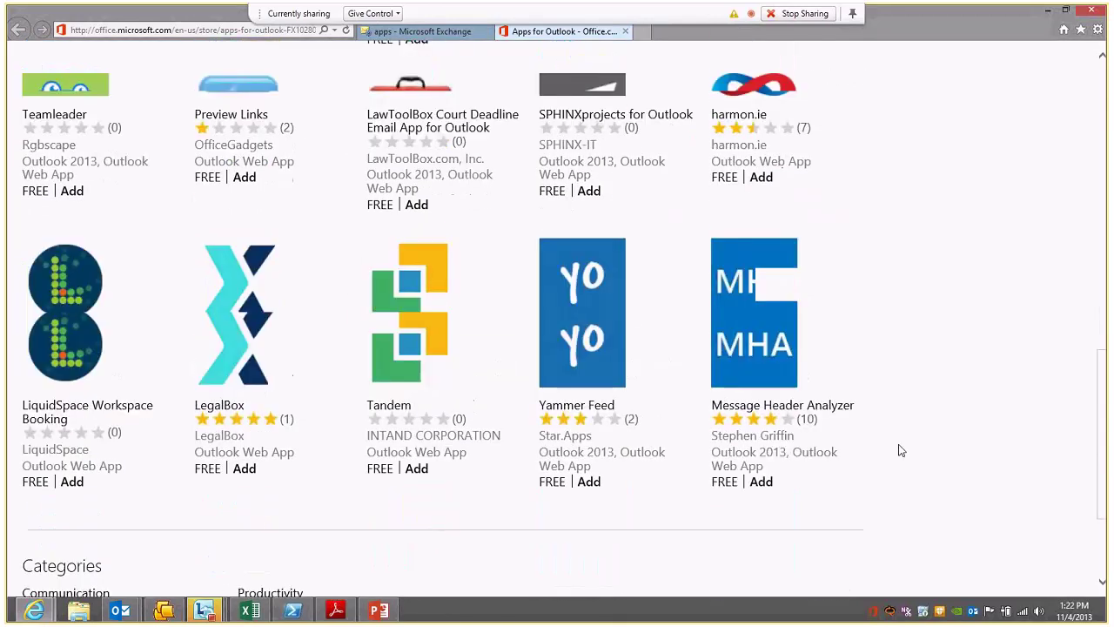
scroll(901, 450, "down", 2)
scroll(486, 205, "up", 8)
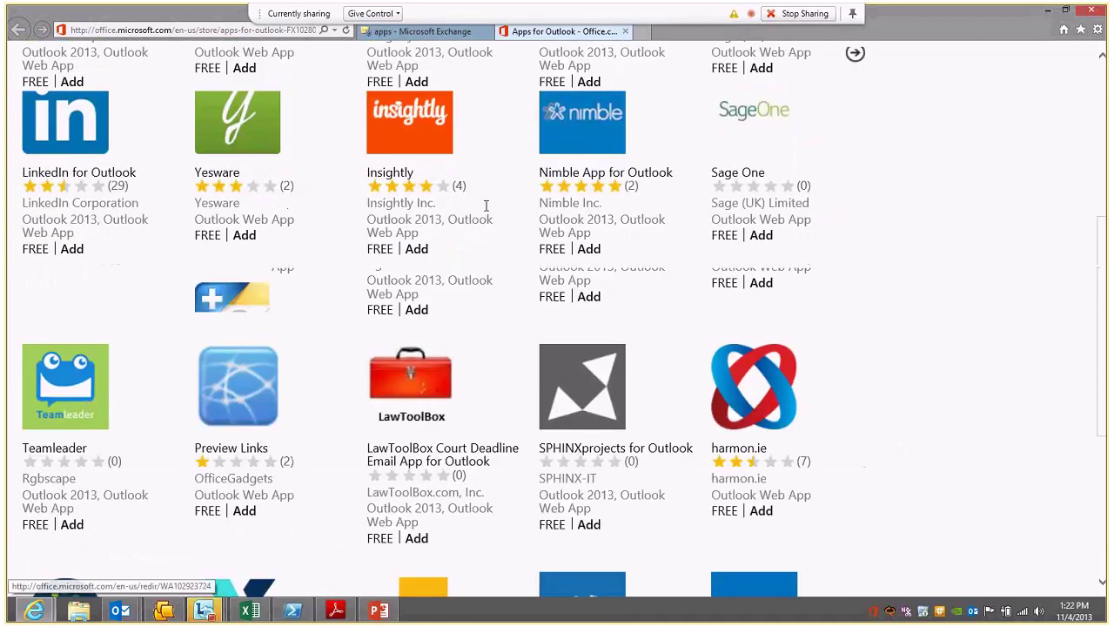
scroll(485, 205, "up", 2)
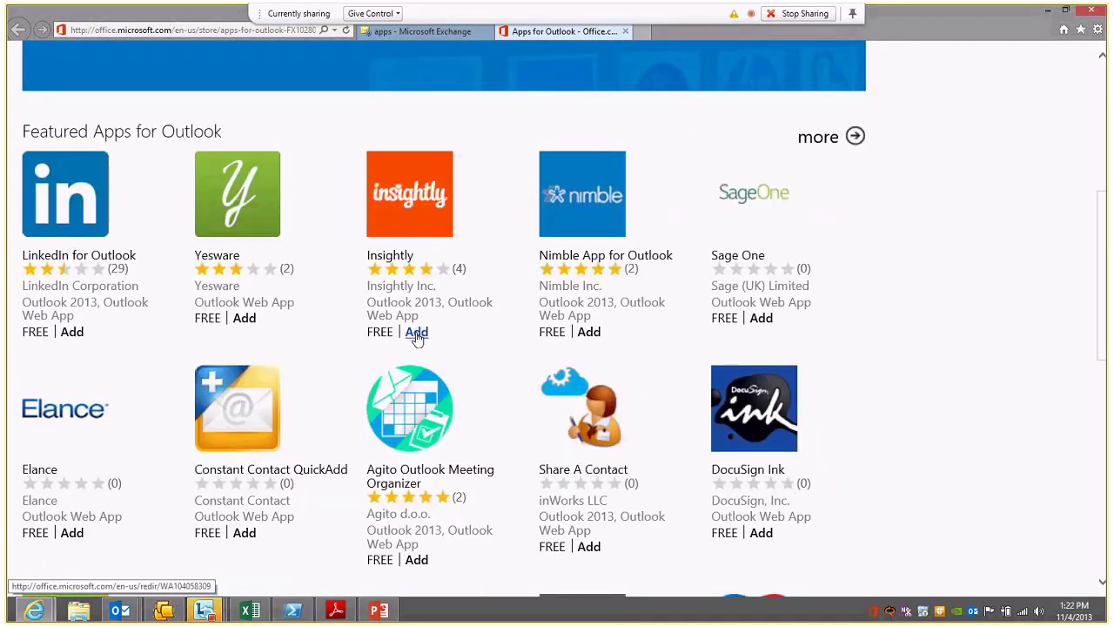
left_click(416, 333)
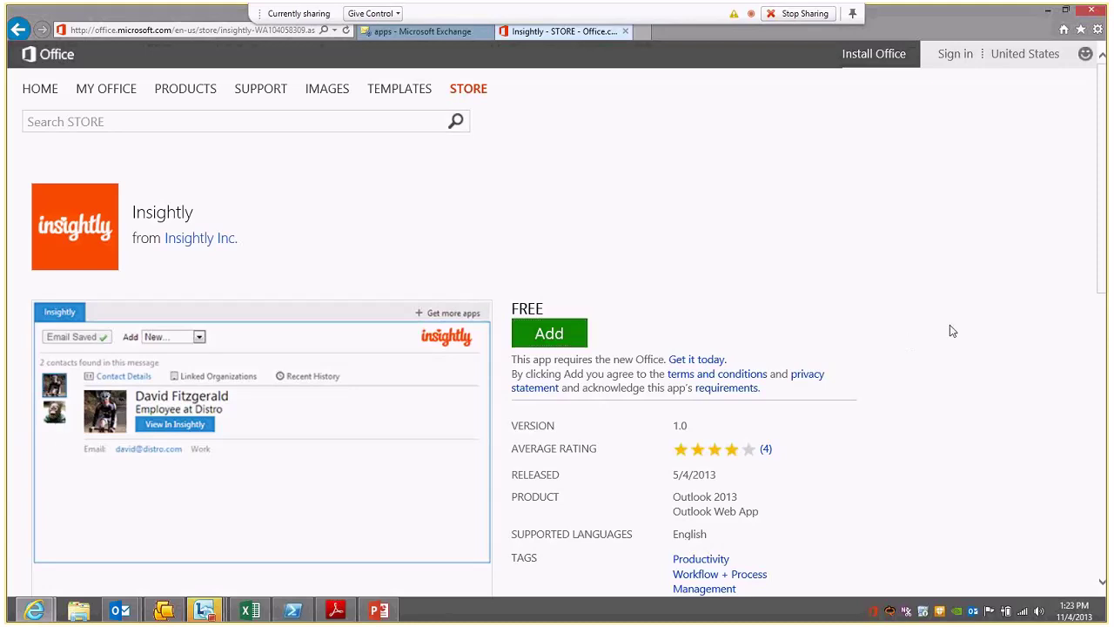
Step: Read through Insightly's description, then request adding Insightly 1.0 to the organization
scroll(949, 329, "down", 3)
left_click_drag(84, 378, 296, 378)
left_click(424, 374)
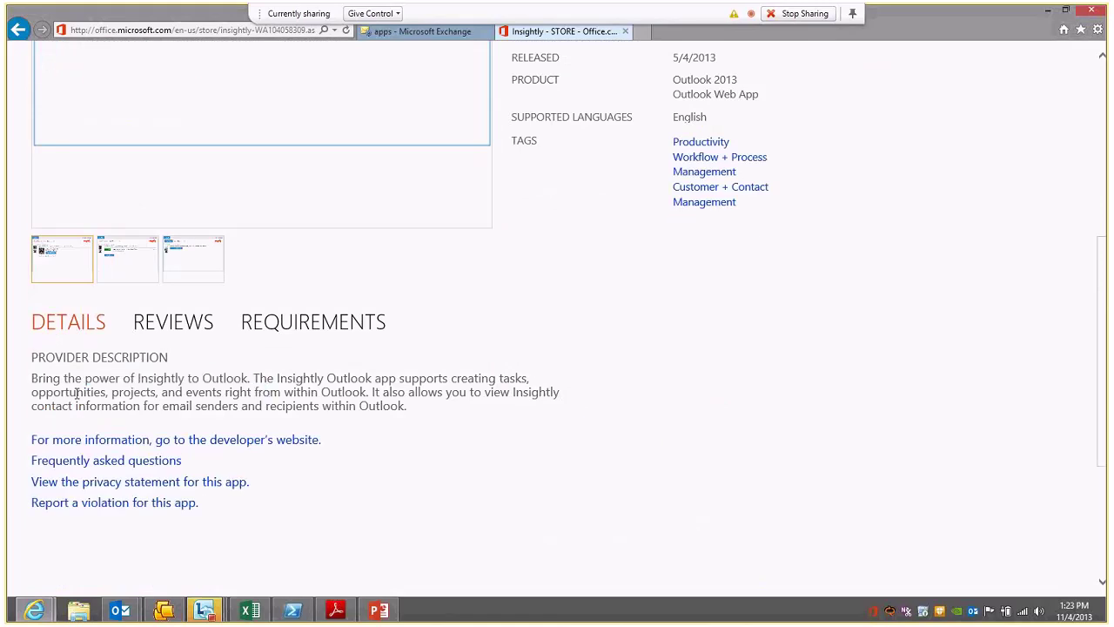
left_click_drag(65, 391, 417, 416)
left_click(464, 415)
scroll(584, 416, "up", 3)
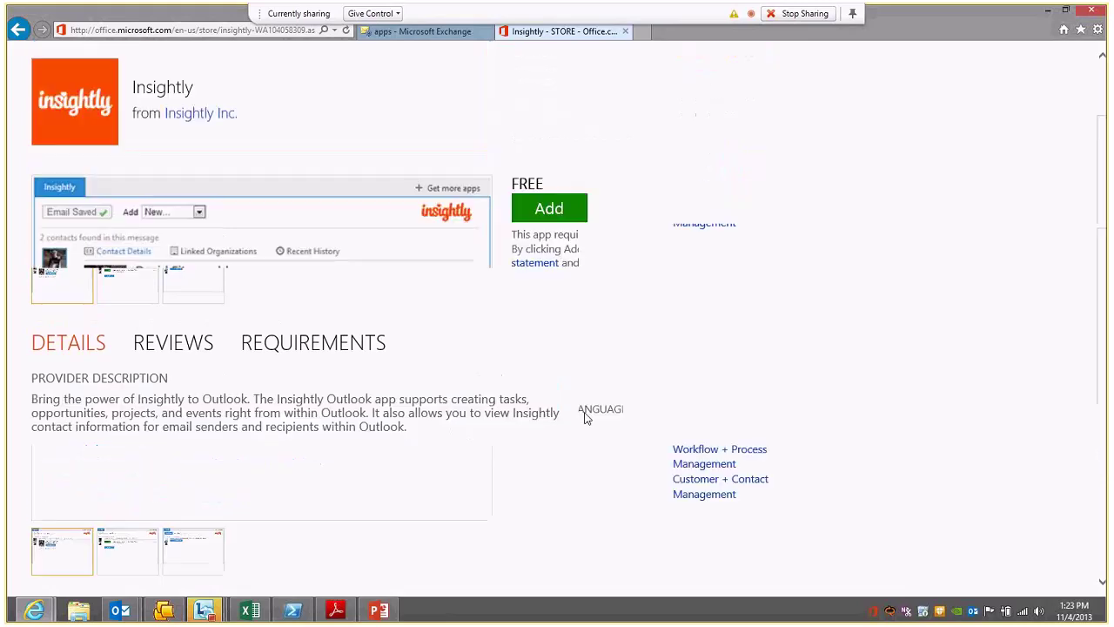
left_click(553, 333)
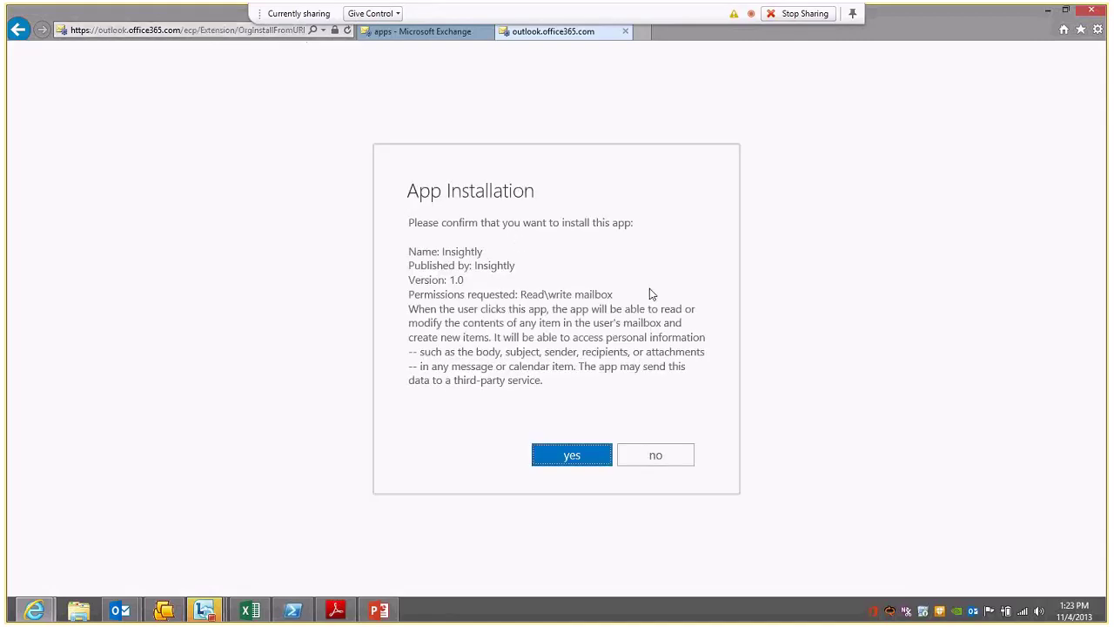
Step: Confirm the Insightly installation and return to the Exchange apps list, now six apps
left_click(570, 455)
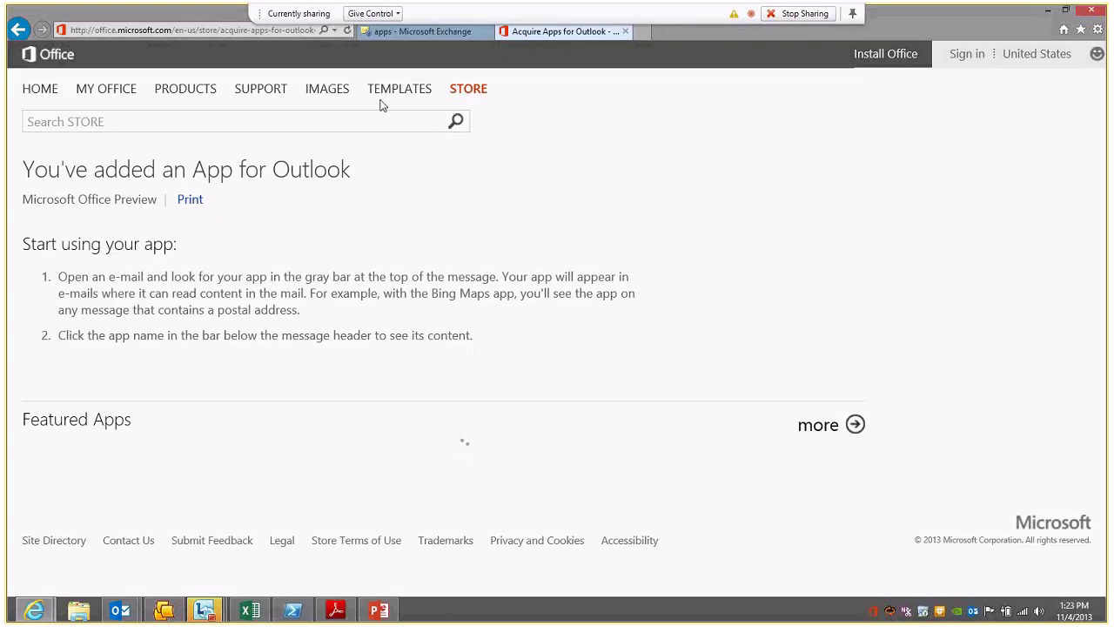
left_click(397, 33)
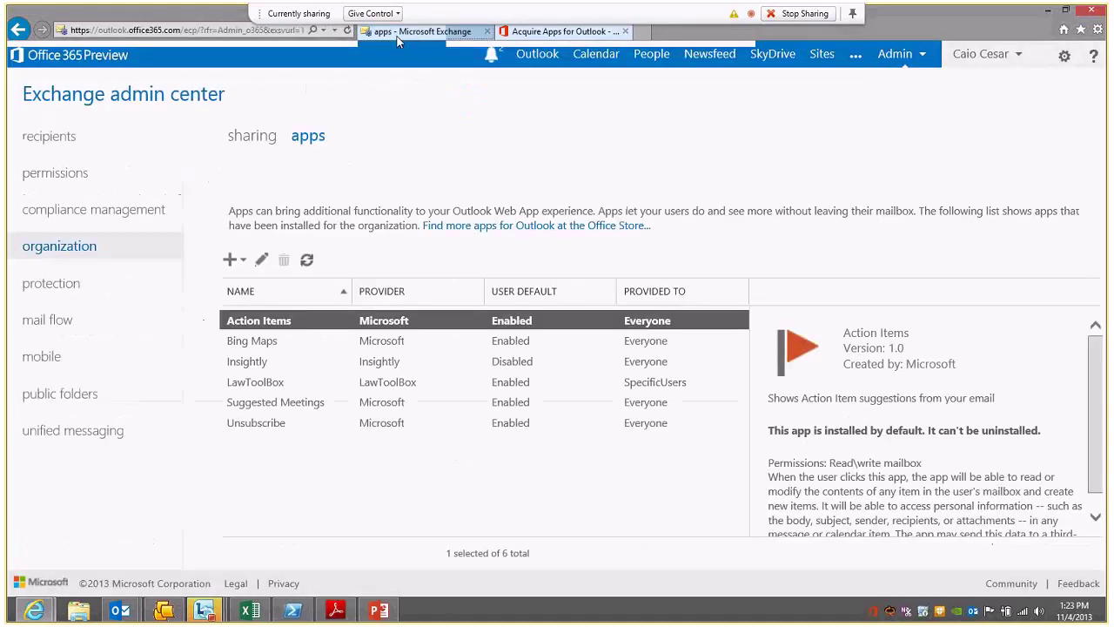
Step: Reload the Exchange apps page to show Insightly's details: version 1.0, read/write mailbox permission
left_click(344, 31)
left_click(566, 32)
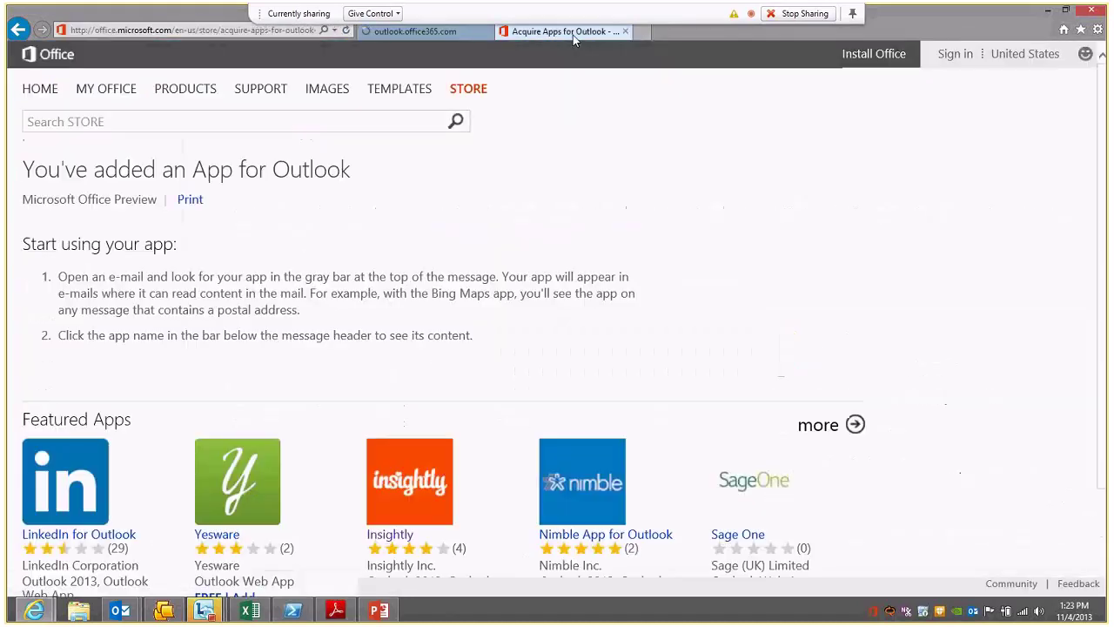
left_click(450, 35)
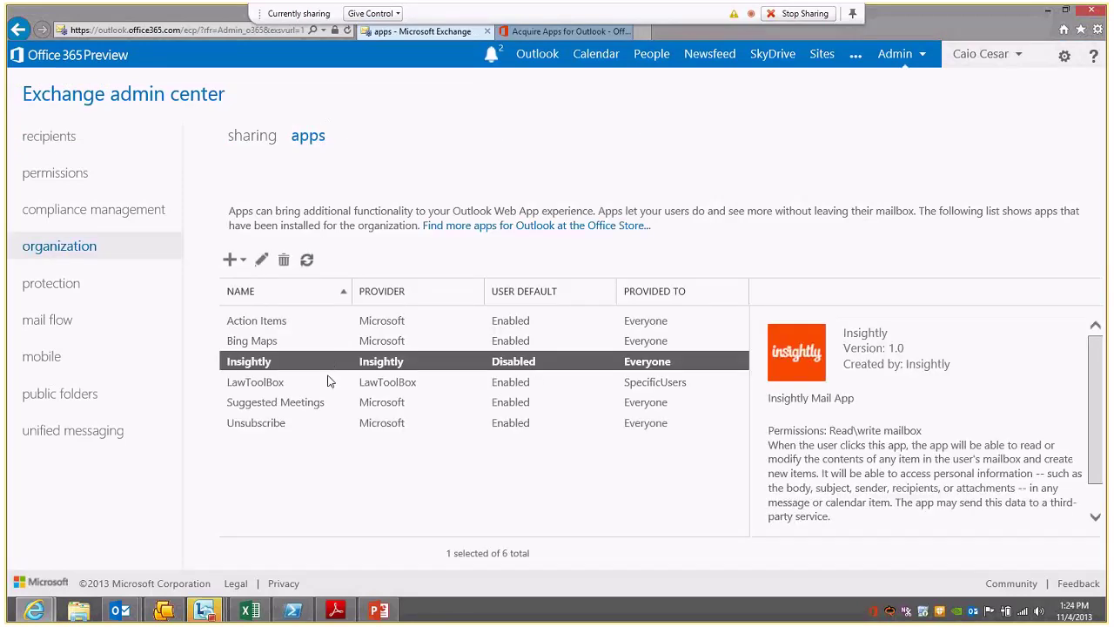
Step: Run 'get-app | fl displayname,appid' in PowerShell, then go back to the Exchange admin center
left_click(292, 610)
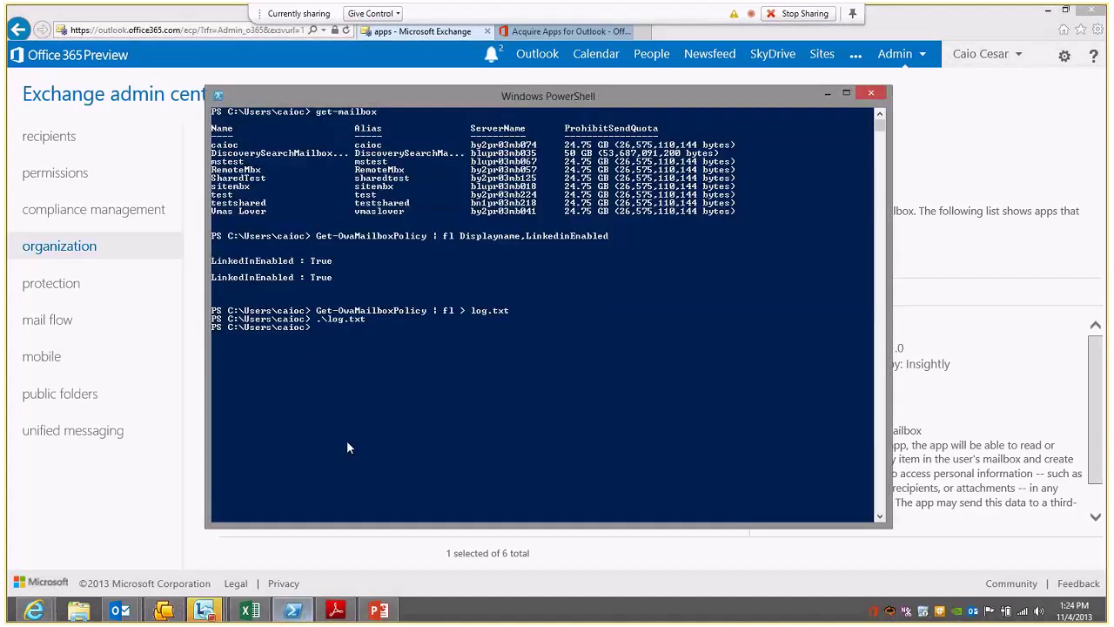
type("get-")
type("ao")
key("BackSpace")
type("pp | fl displayname,appid")
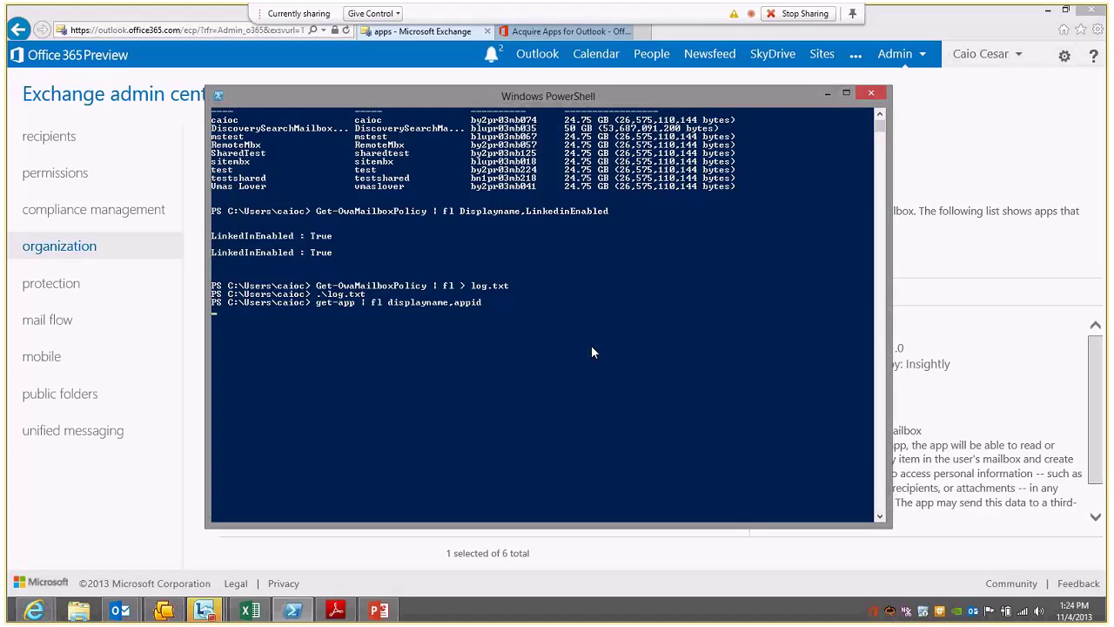
left_click(958, 171)
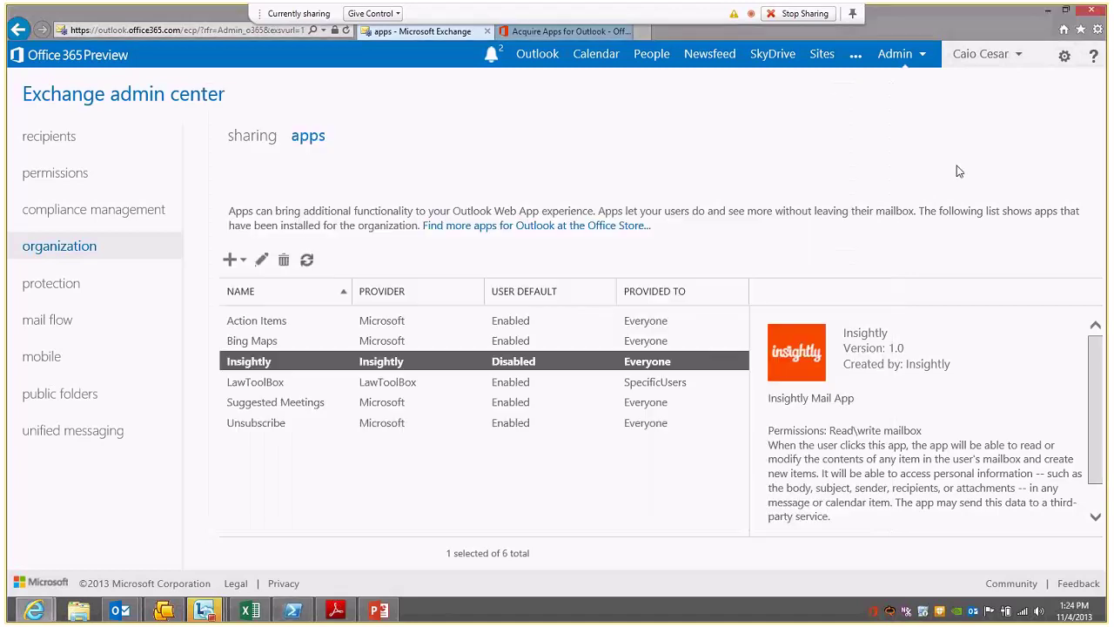
Step: Open and close Insightly's edit settings, then bring back the PowerShell AppId listing
left_click(262, 263)
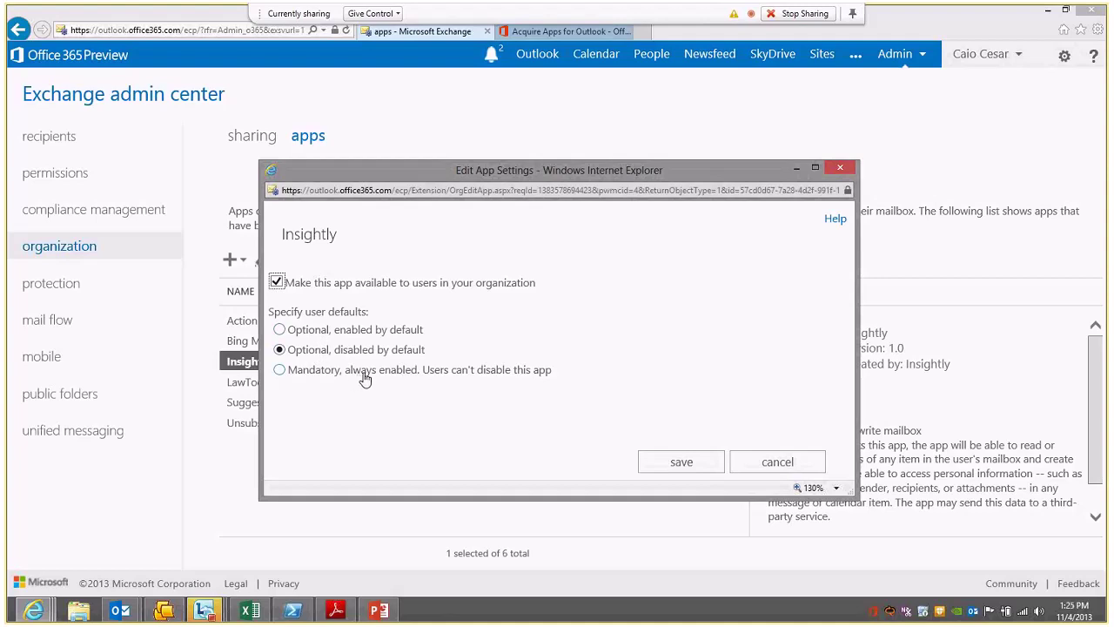
left_click(831, 169)
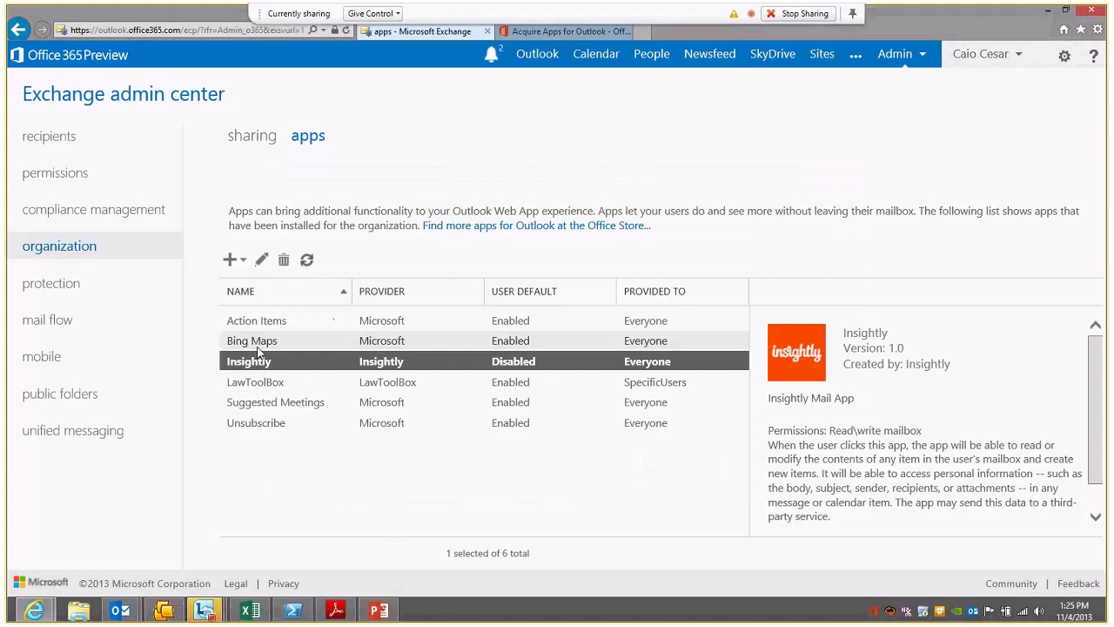
left_click(294, 612)
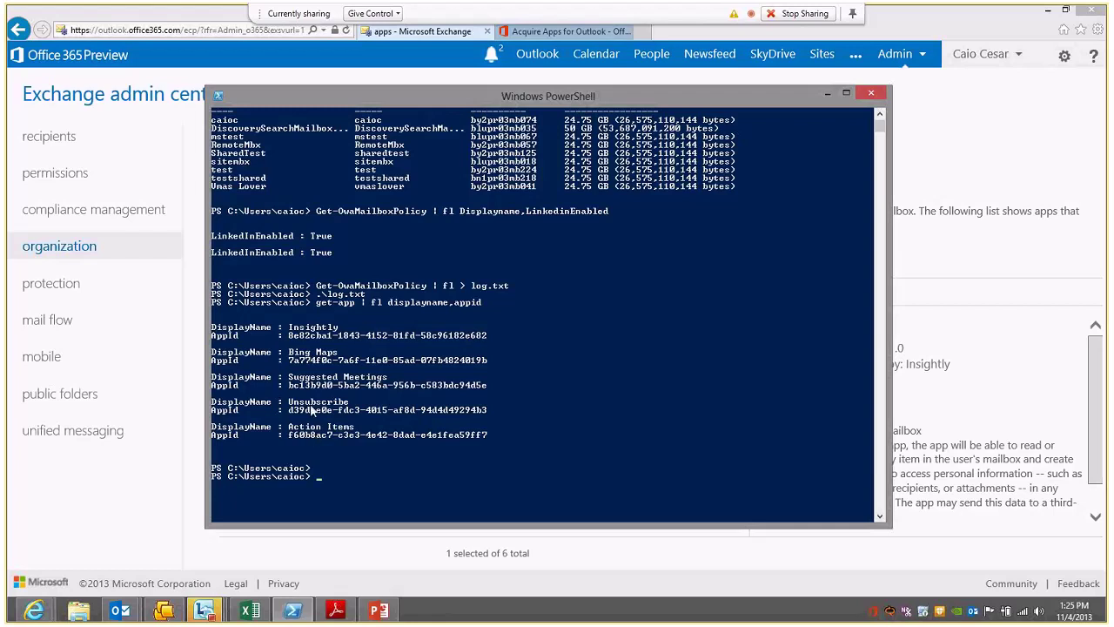
Step: Enter set-app -OrganizationApp with Insightly's copied AppId and -DefaultStateForUser enabled for a user
left_click(365, 475)
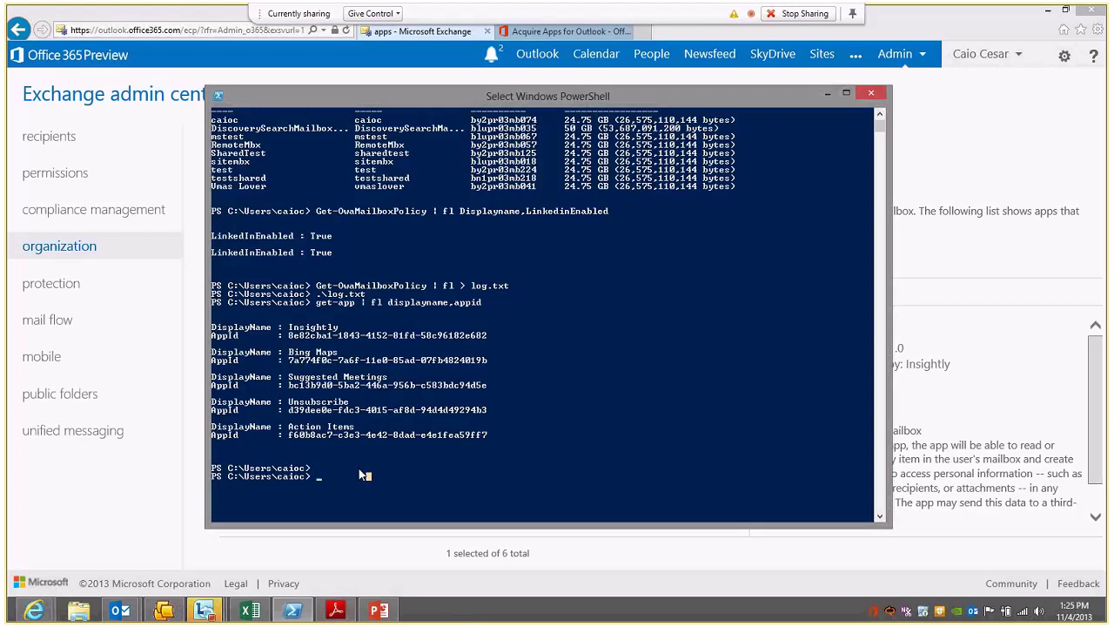
type("set-app -OrganizationApp")
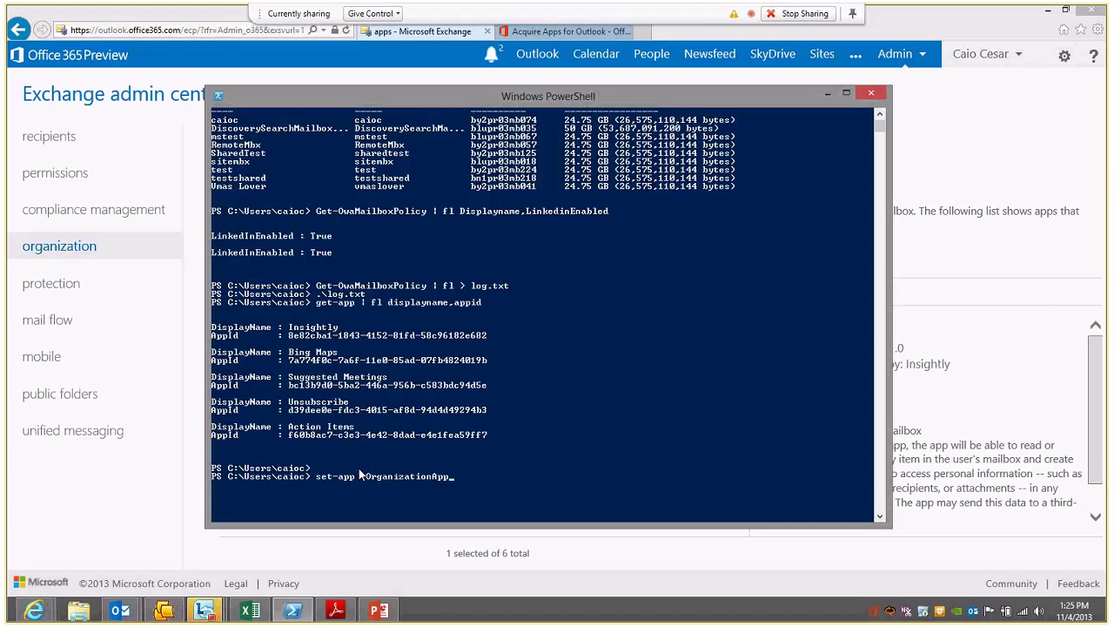
type(" -Id")
left_click_drag(288, 335, 491, 336)
right_click(522, 374)
right_click(541, 415)
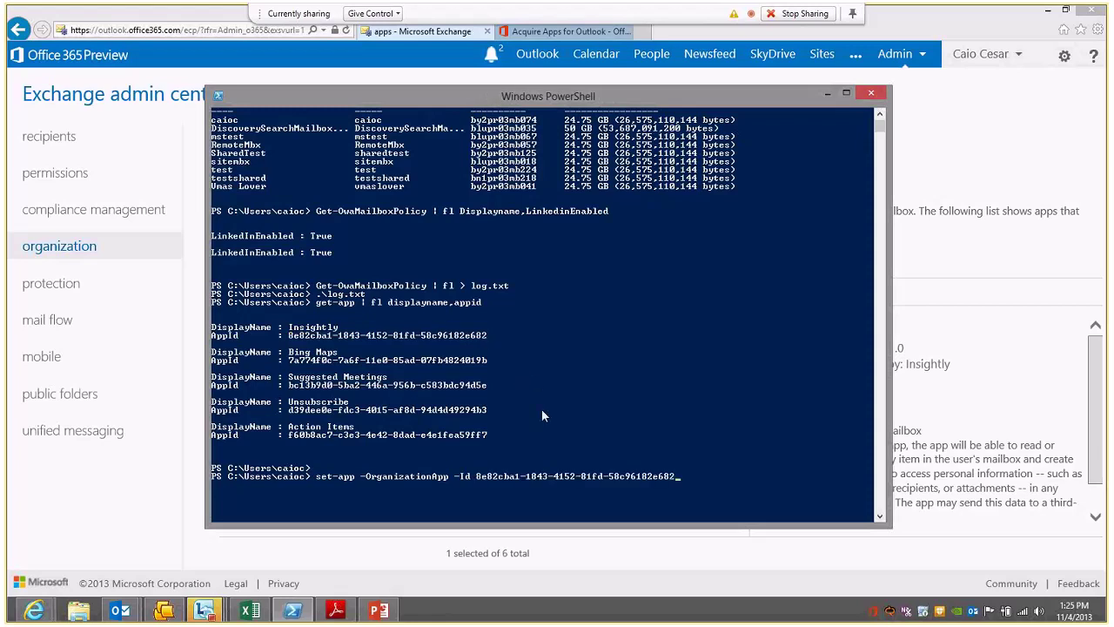
type("-DefaultStateForUser enabled")
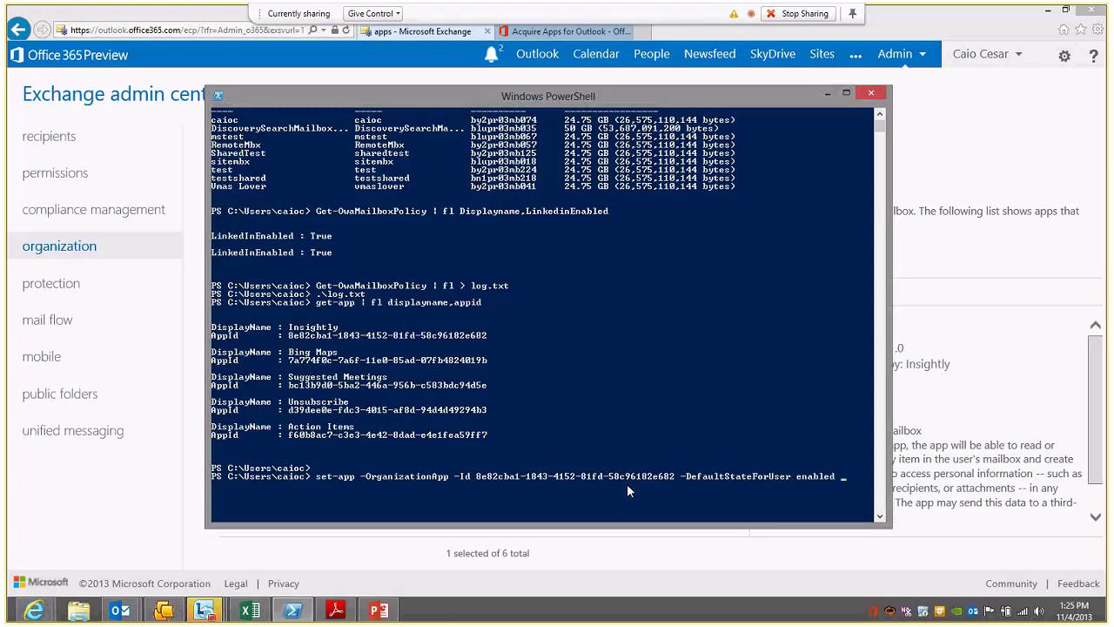
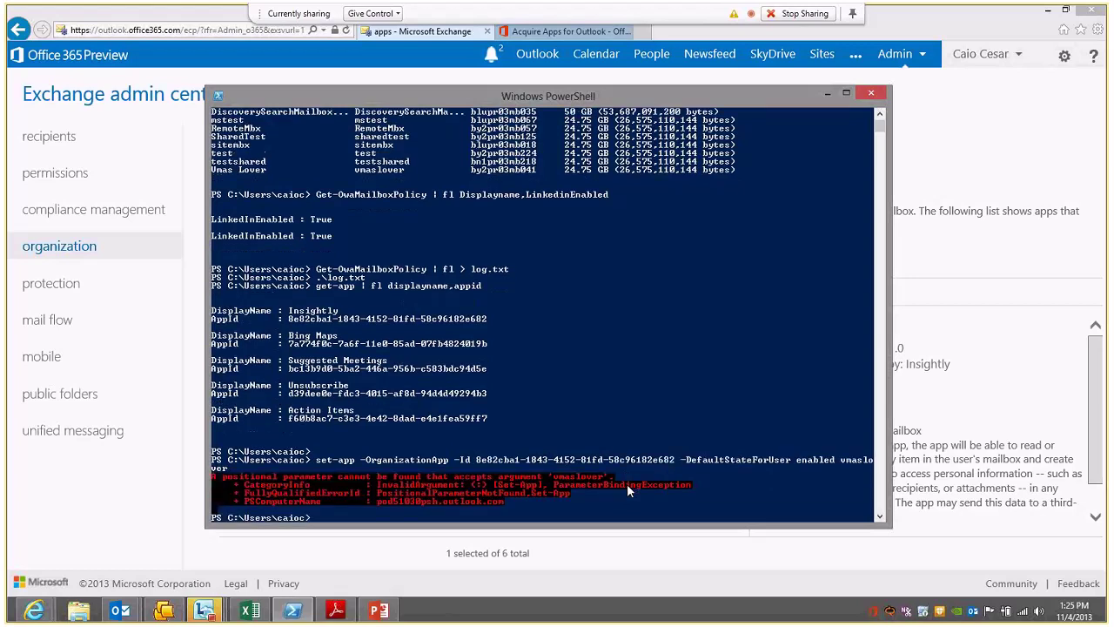
Step: Correct the set-app command with -ProvidedTo specificusers -userlist and run it
key("Up")
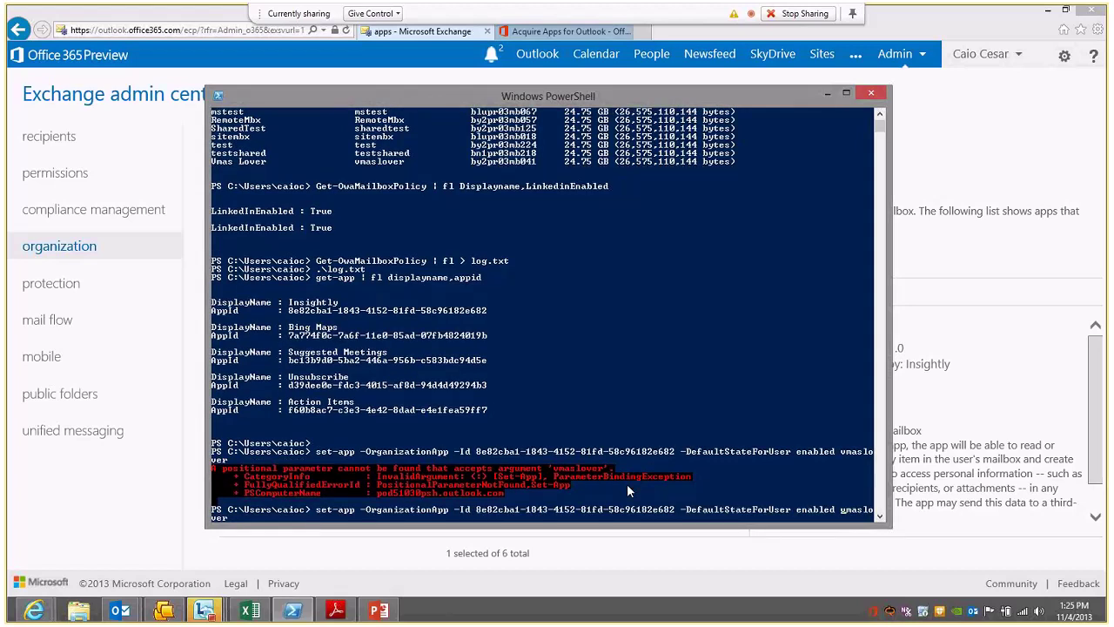
type("-provi")
key("Tab")
type("specificusers")
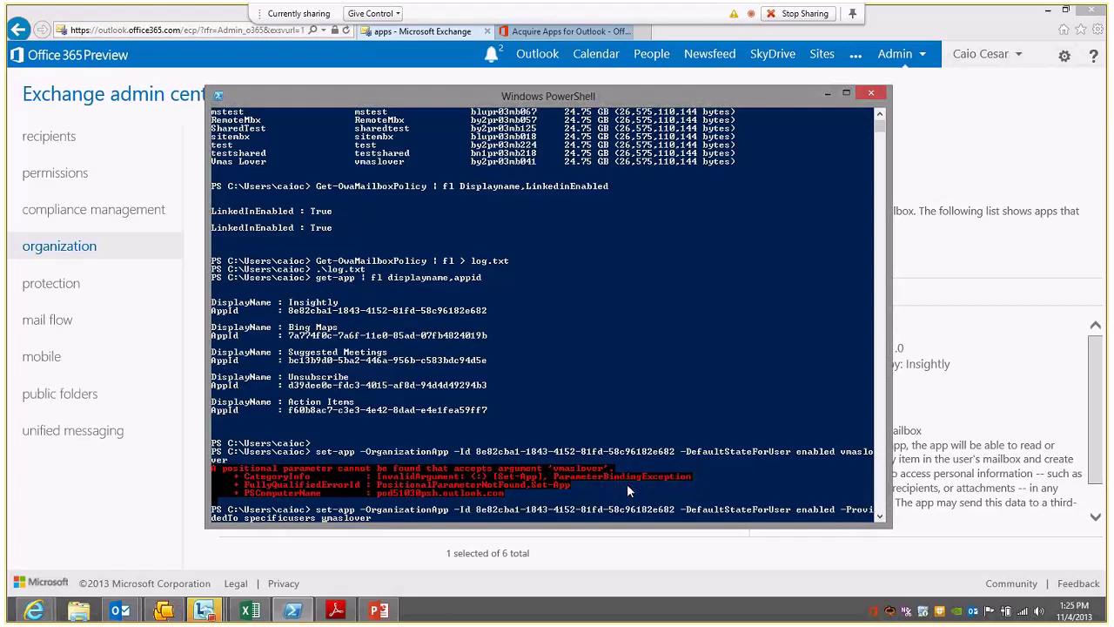
type(" -userlist")
key("Return")
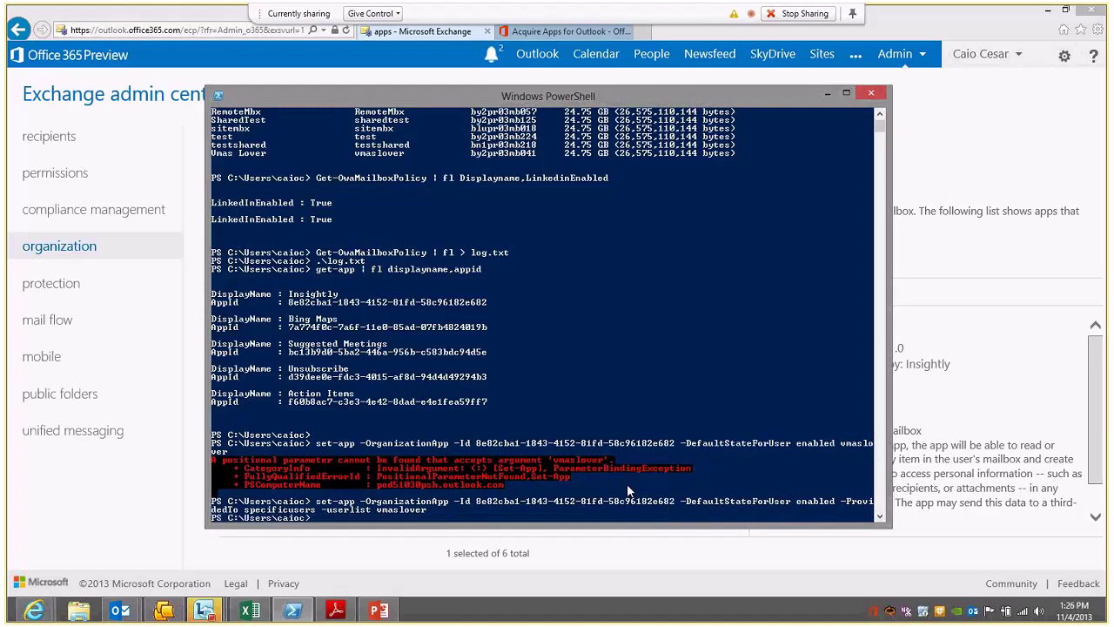
left_click(451, 564)
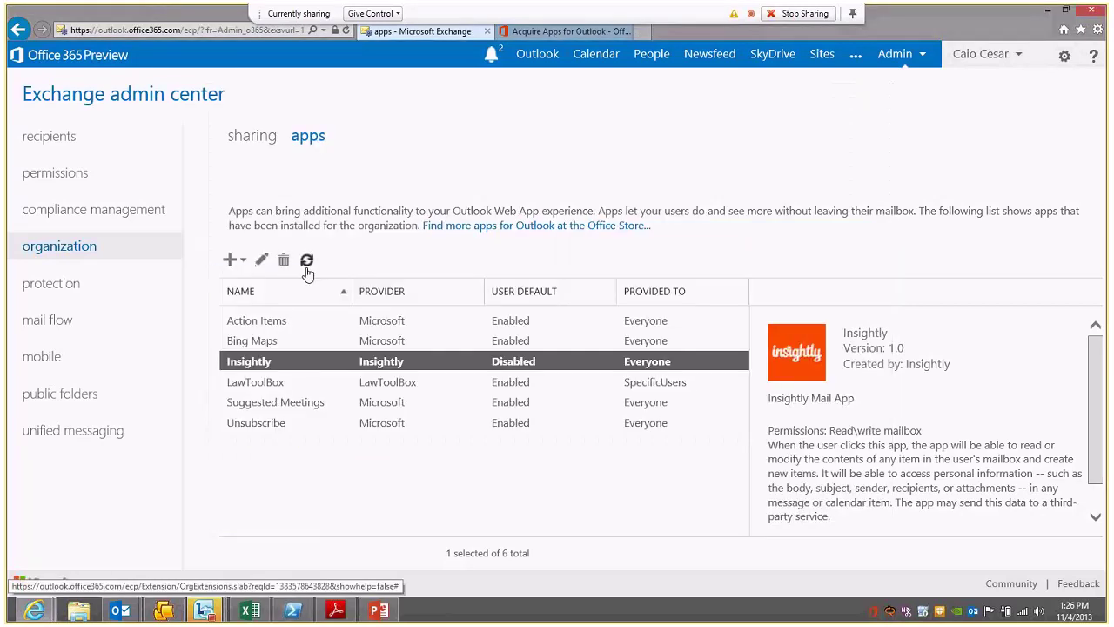
Step: Refresh the apps list and review Insightly's details, now enabled and provided to SpecificUsers
left_click(306, 262)
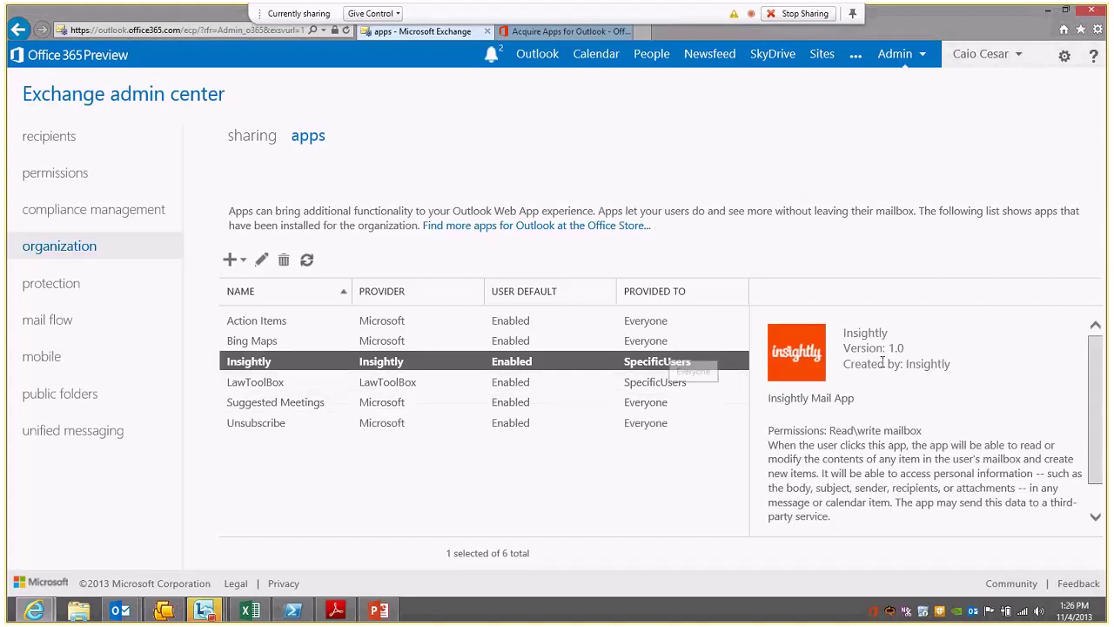
left_click_drag(835, 458, 780, 346)
left_click(840, 451)
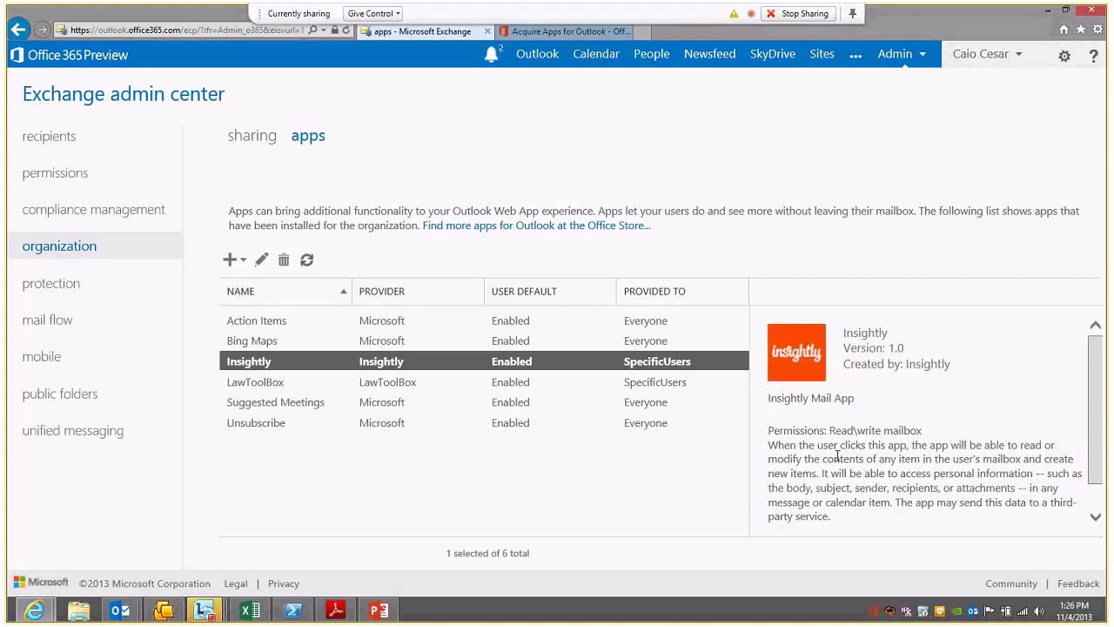
scroll(860, 448, "down", 1)
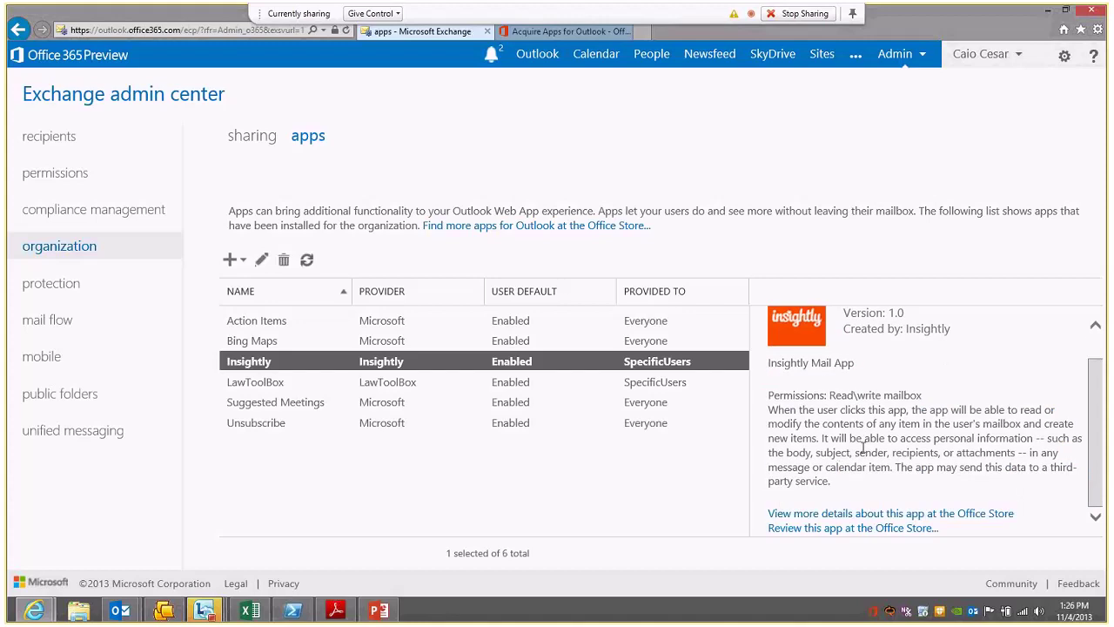
scroll(863, 447, "up", 1)
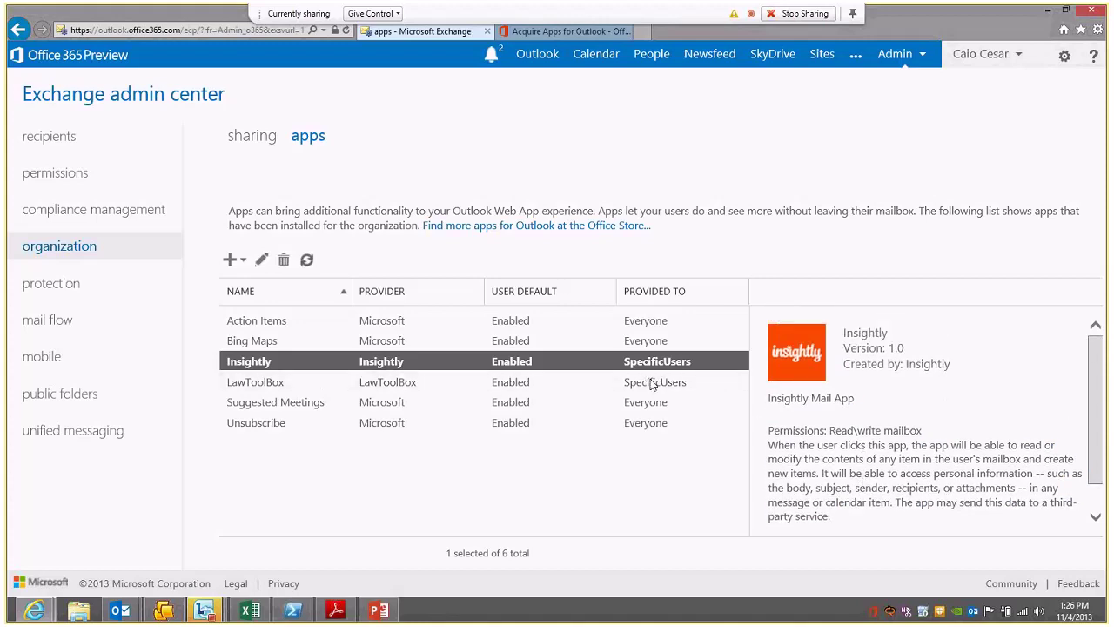
key("alt+Tab")
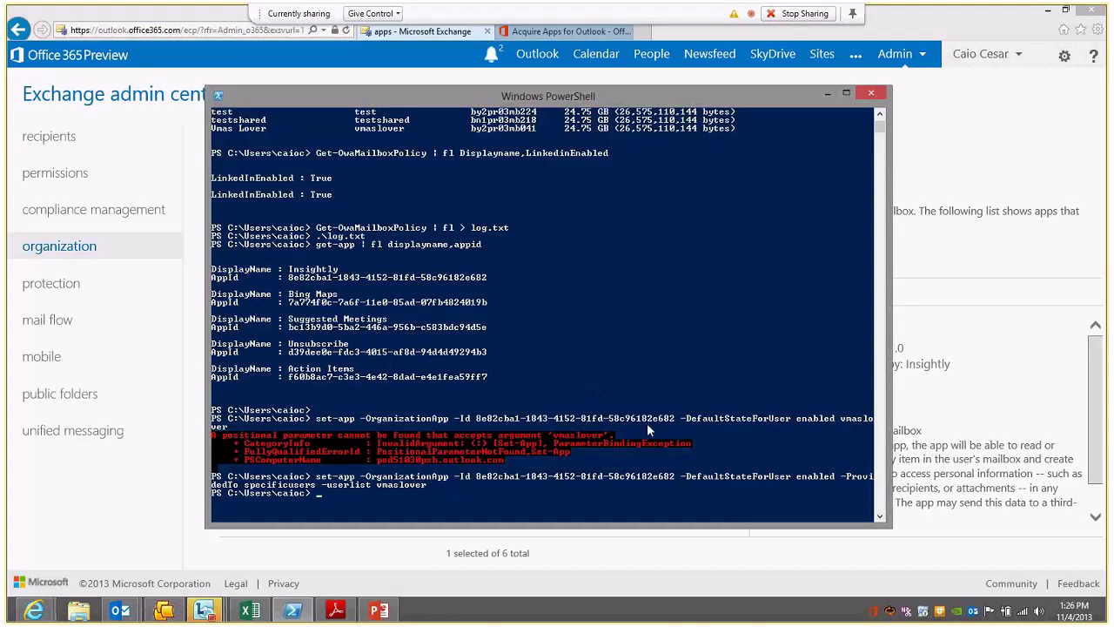
key("alt+Tab")
triple_click(894, 478)
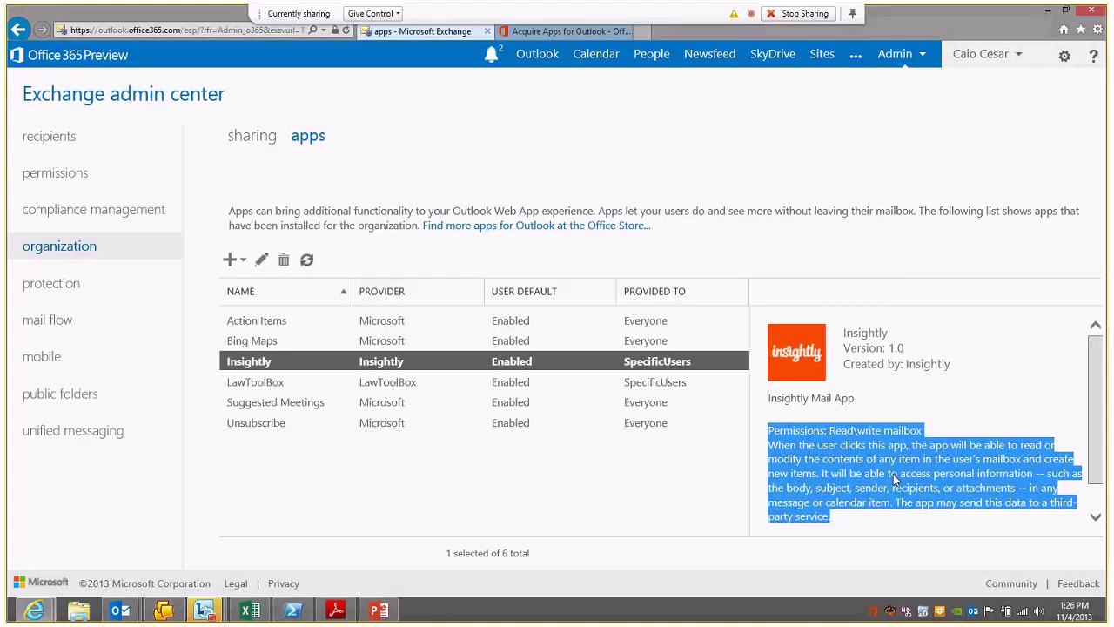
left_click(894, 478)
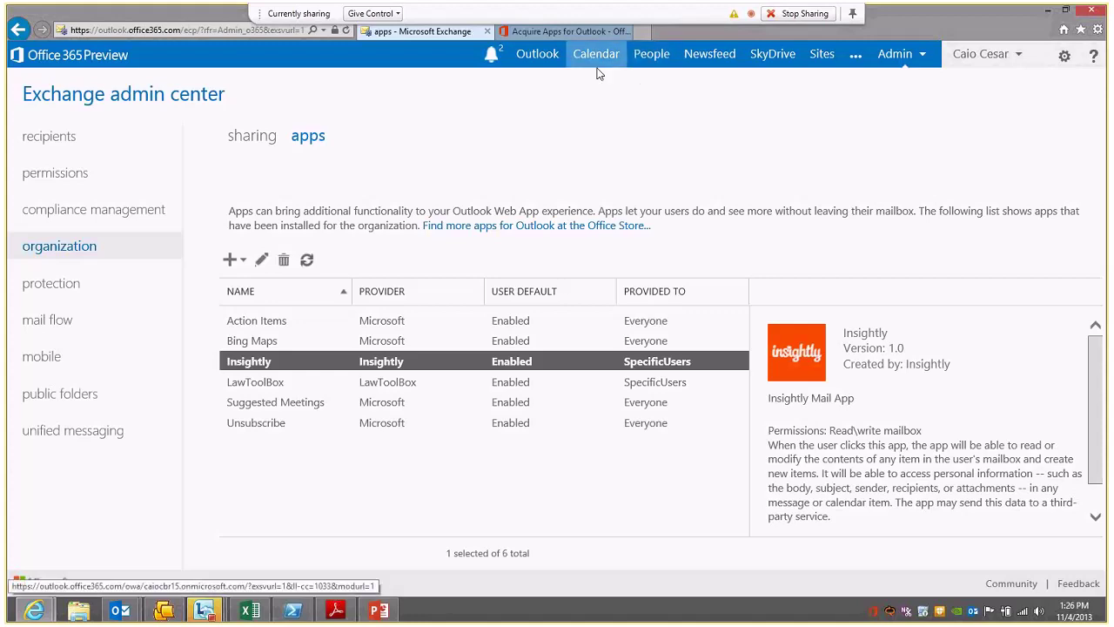
Step: Create a new event on Friday, November 8 titled 'Almoco/Reuniao O365 Taskforce Time de suporte'
left_click(538, 54)
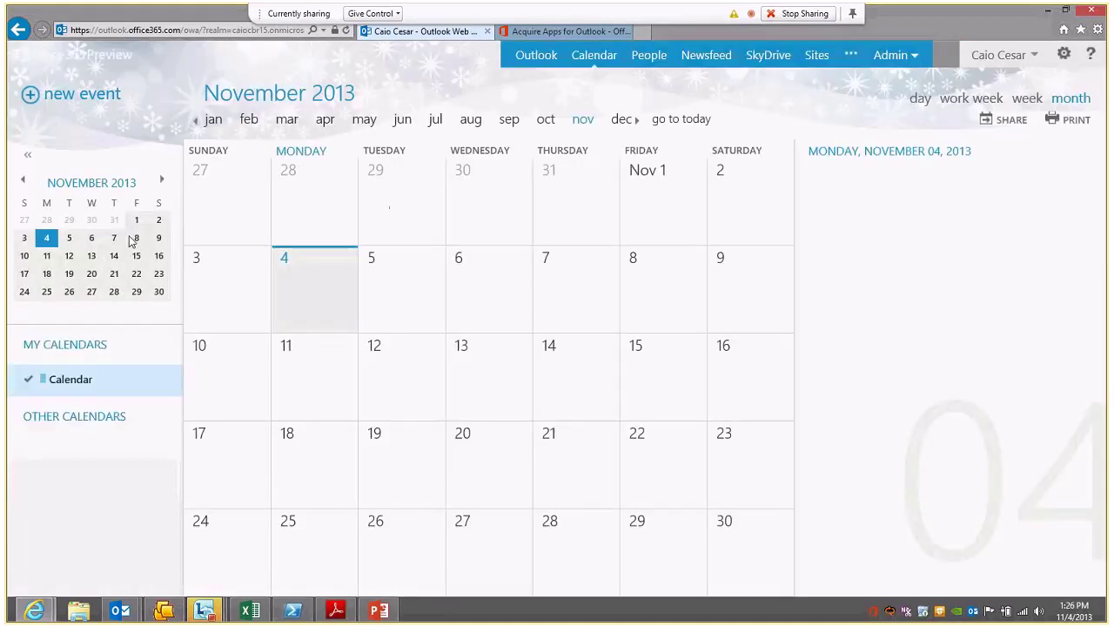
left_click(657, 279)
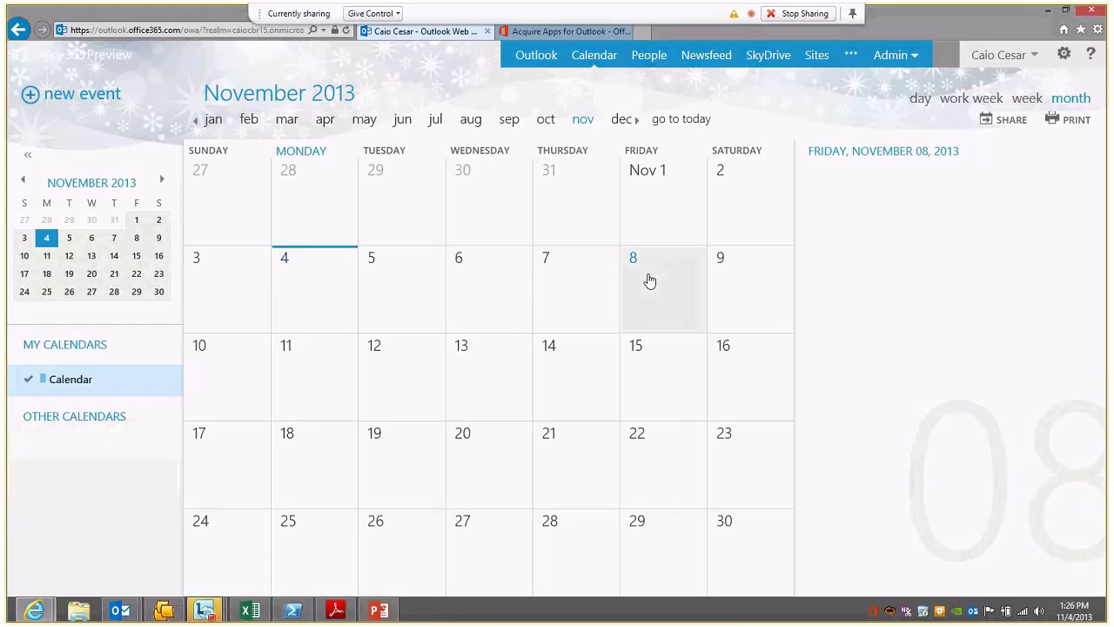
double_click(649, 280)
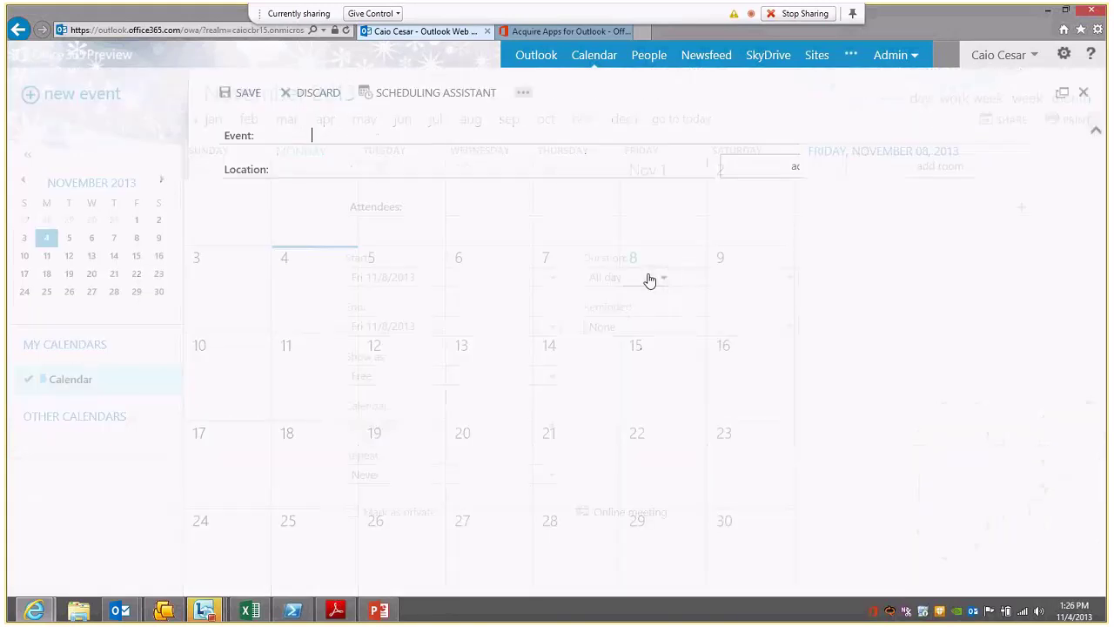
type("Alm")
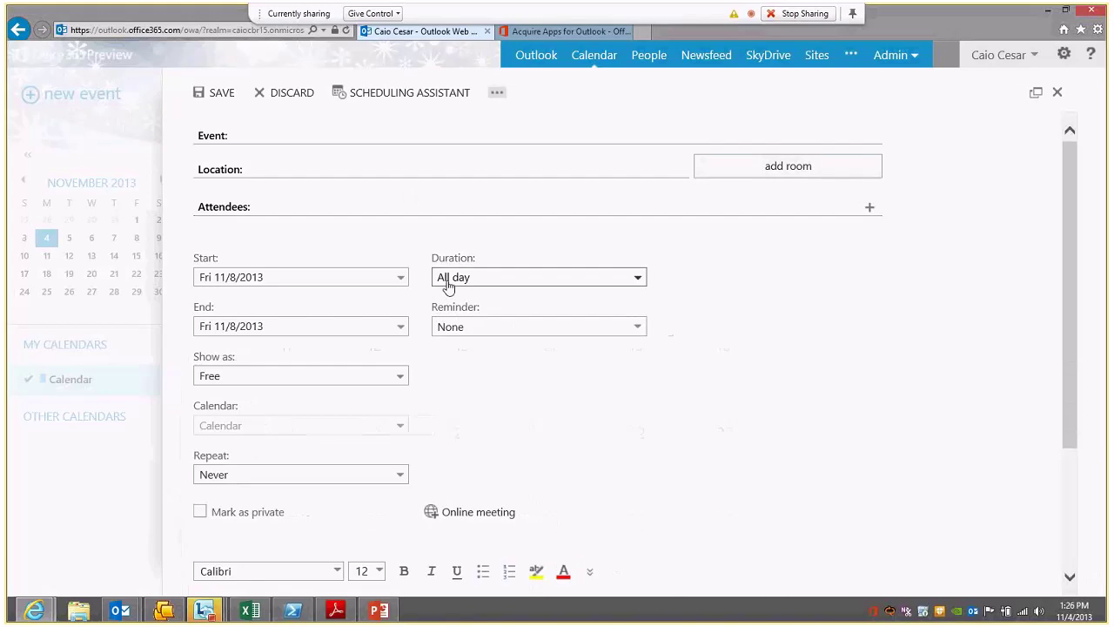
type("oco /Reuniao O365 P")
key("BackSpace")
type("Task")
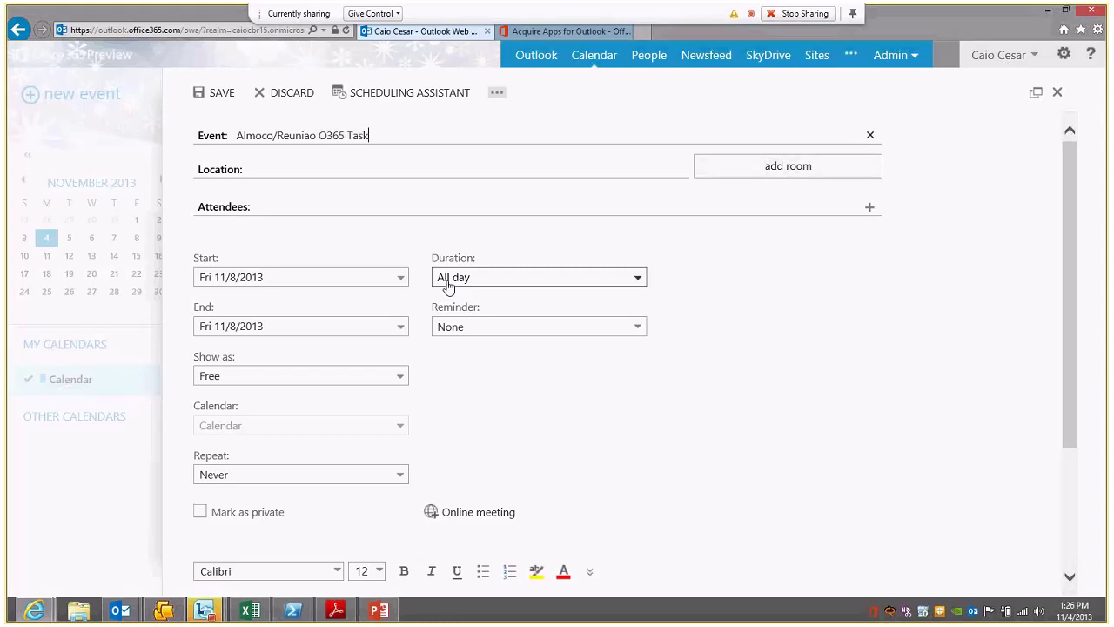
type("force Time de suporte")
Step: Set the event location to Fogo de Chao, Sao Paulo, chosen from the Bing location search
left_click(301, 171)
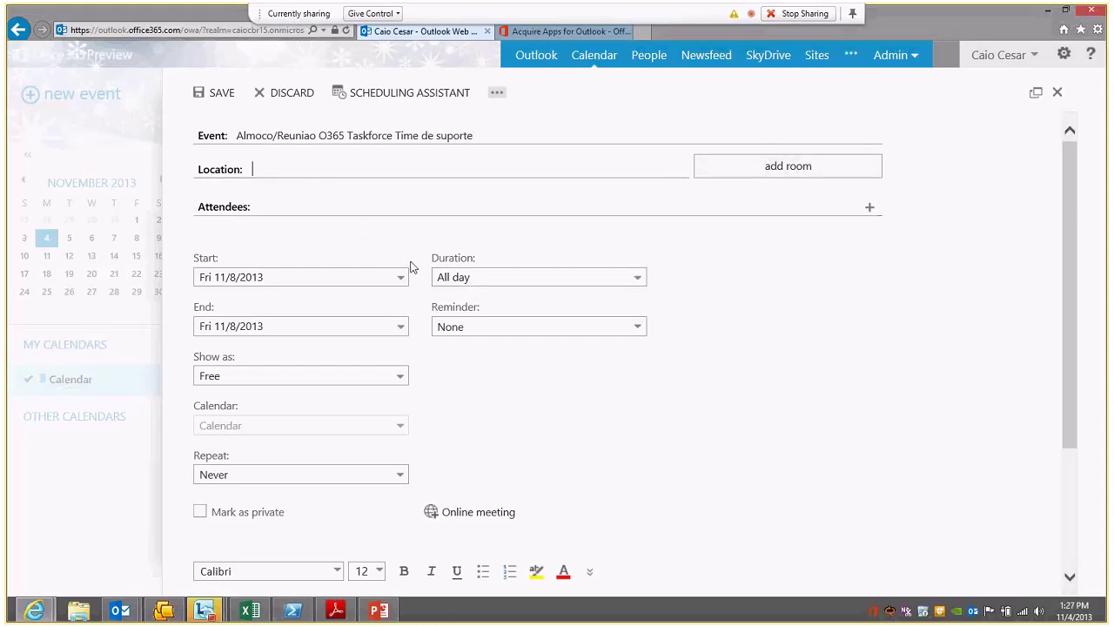
type("Fogo ")
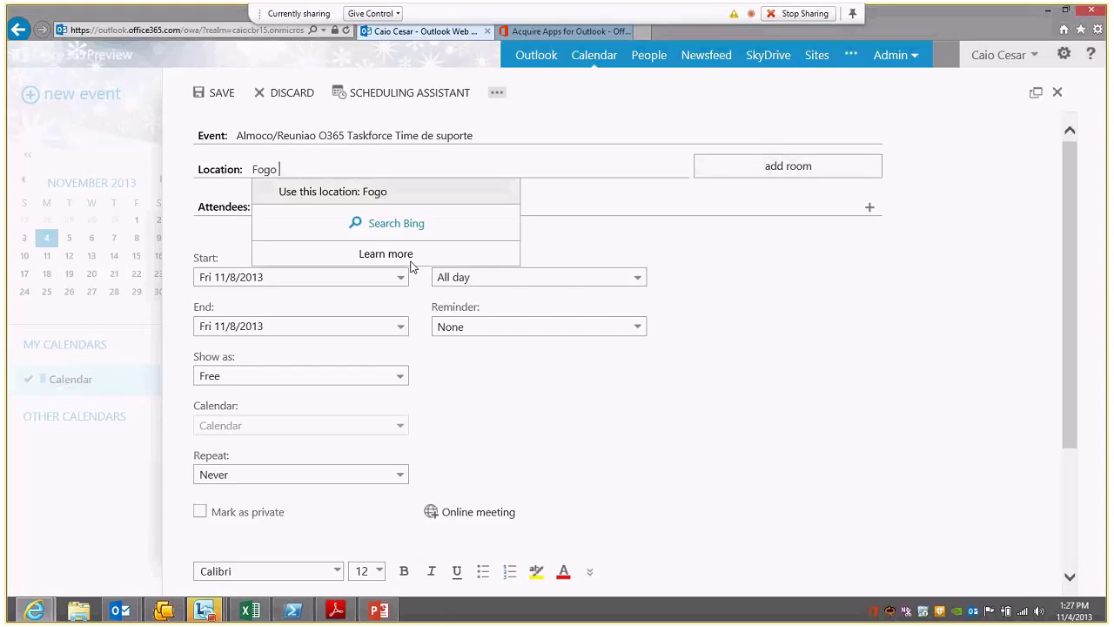
type("De Chao")
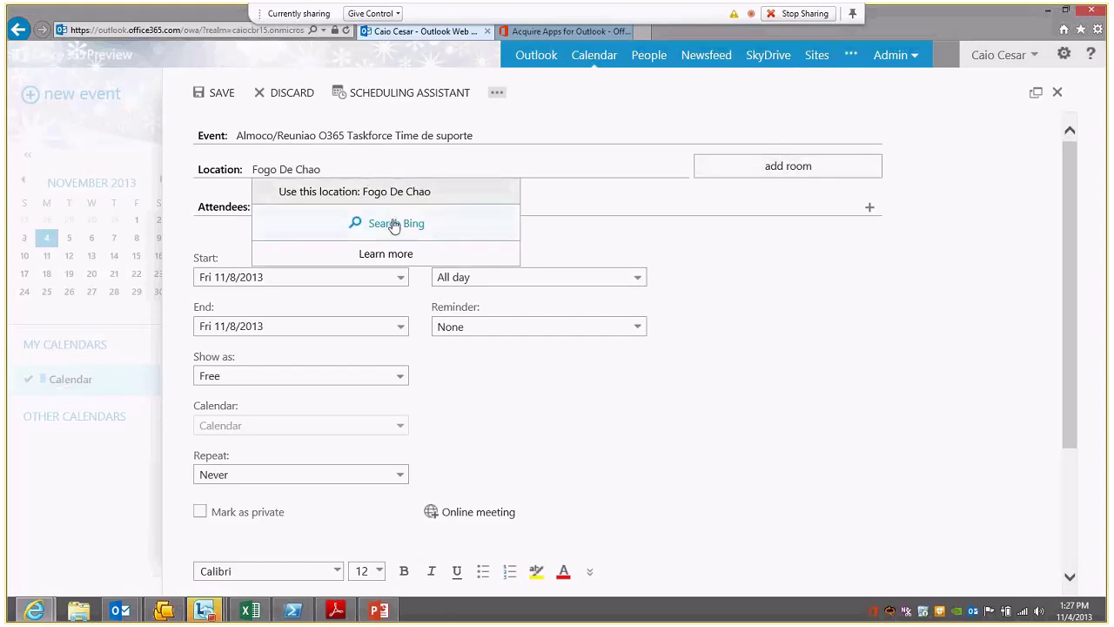
left_click(392, 223)
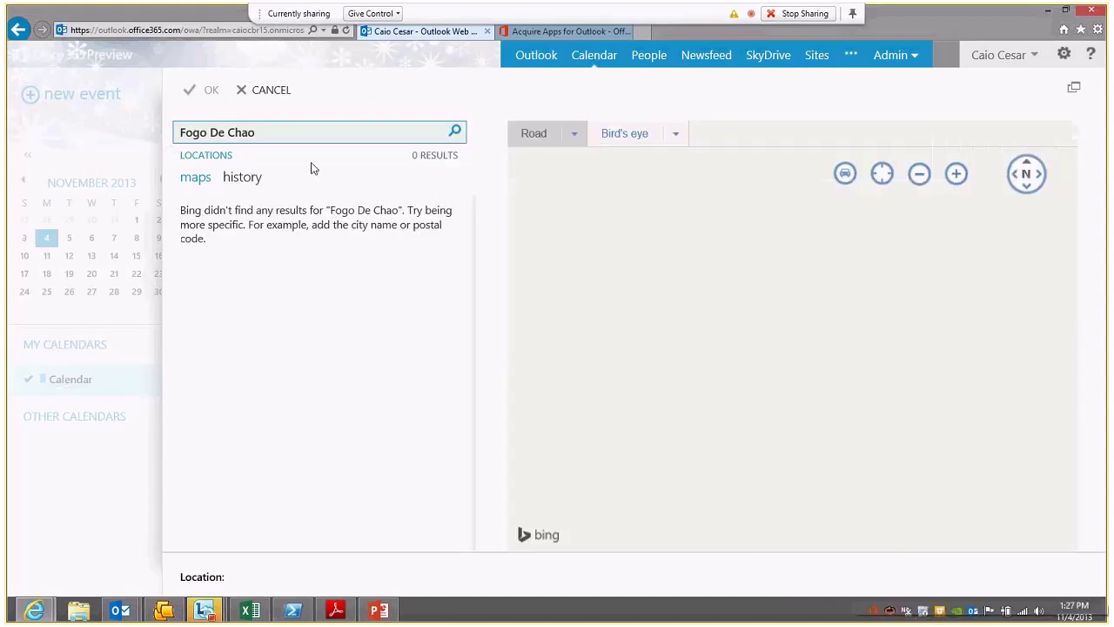
type("Sao Paulo")
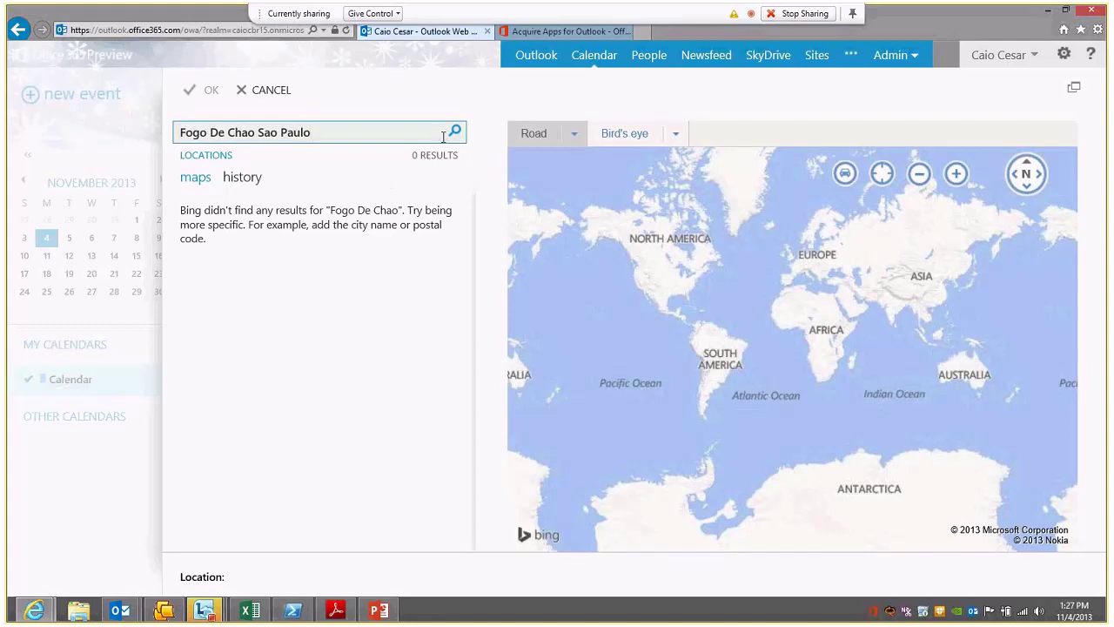
left_click(452, 134)
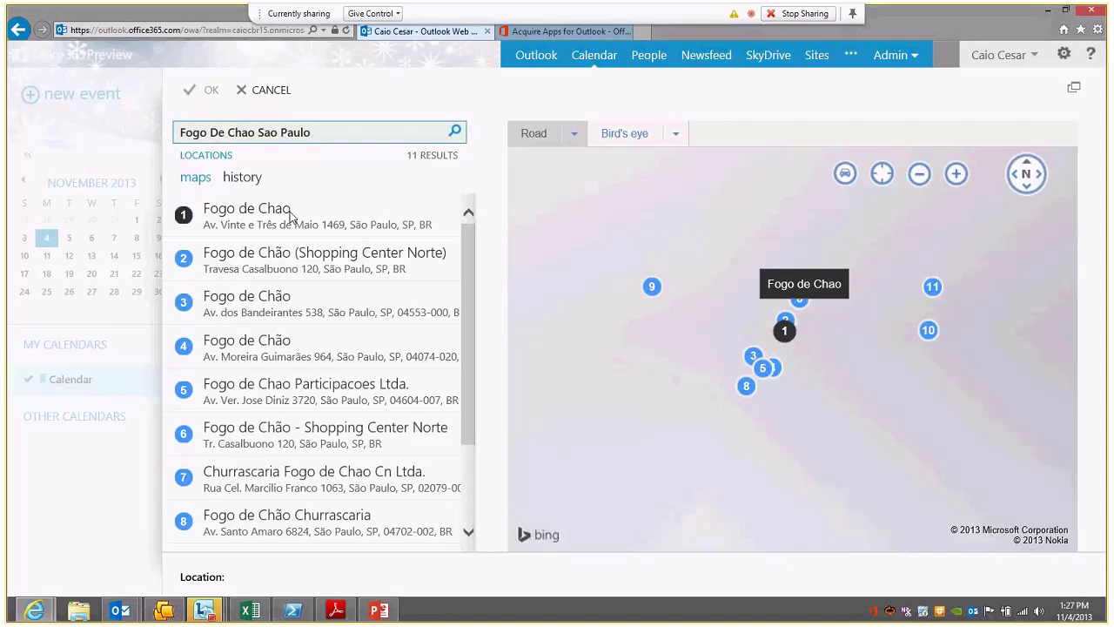
left_click(290, 213)
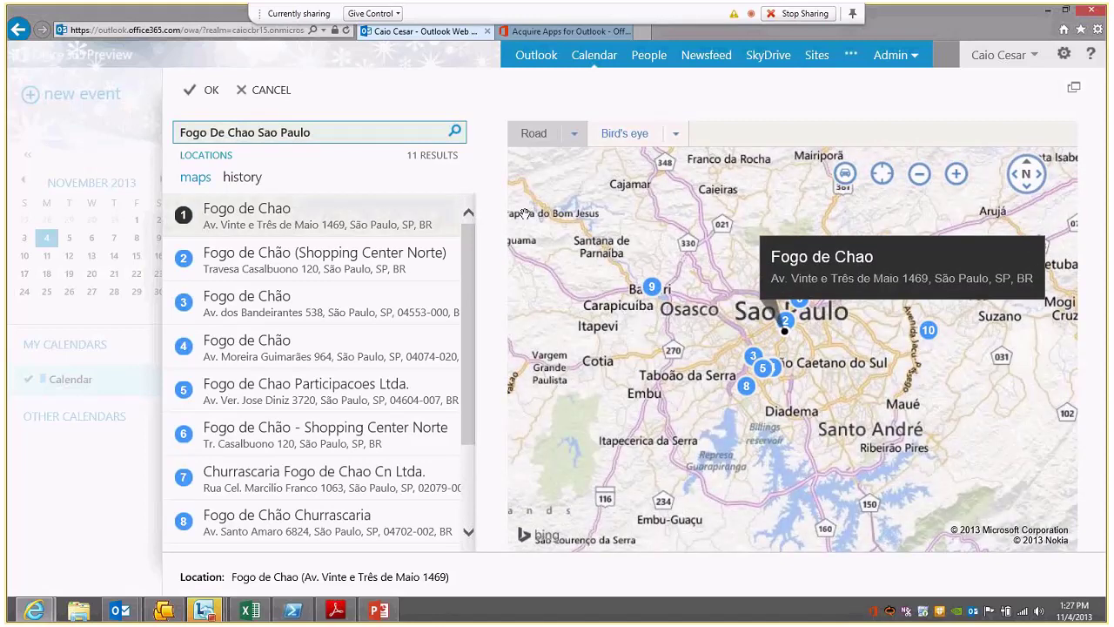
scroll(778, 273, "down", 1)
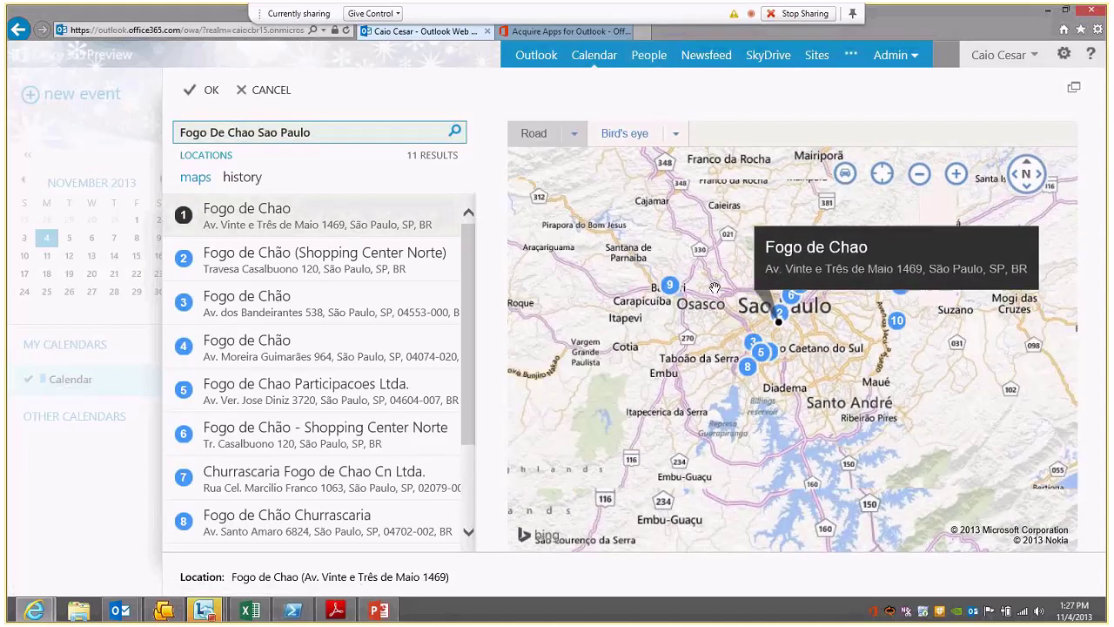
scroll(714, 287, "down", 1)
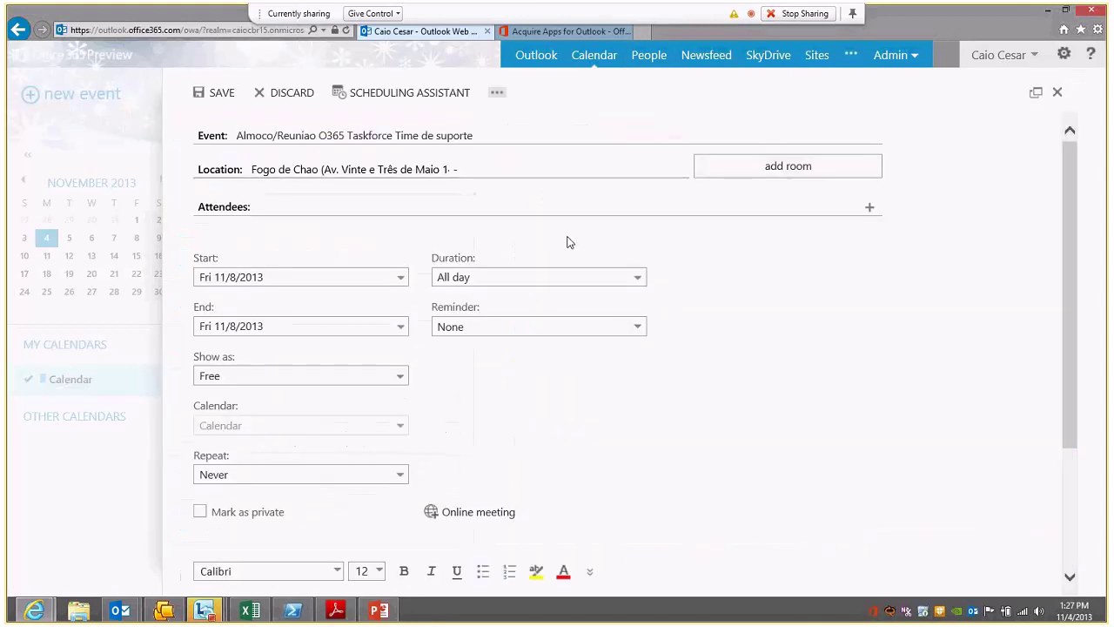
Step: Add a reservation note after the location and invite two attendees from the directory
type("Reserva Rodolfo")
key("Tab")
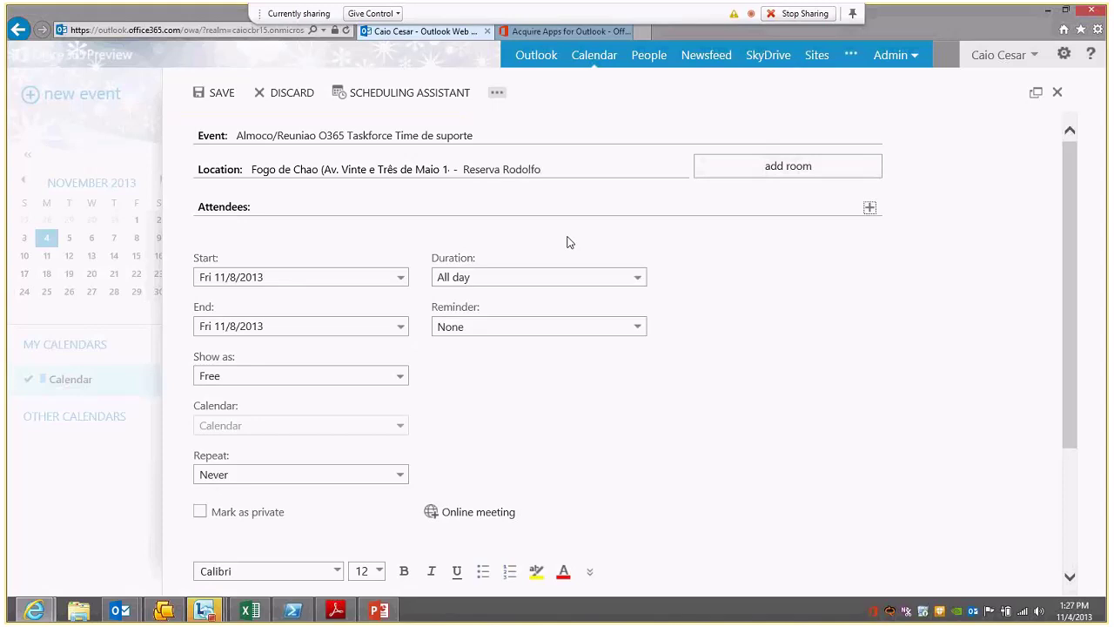
left_click(364, 204)
type("r")
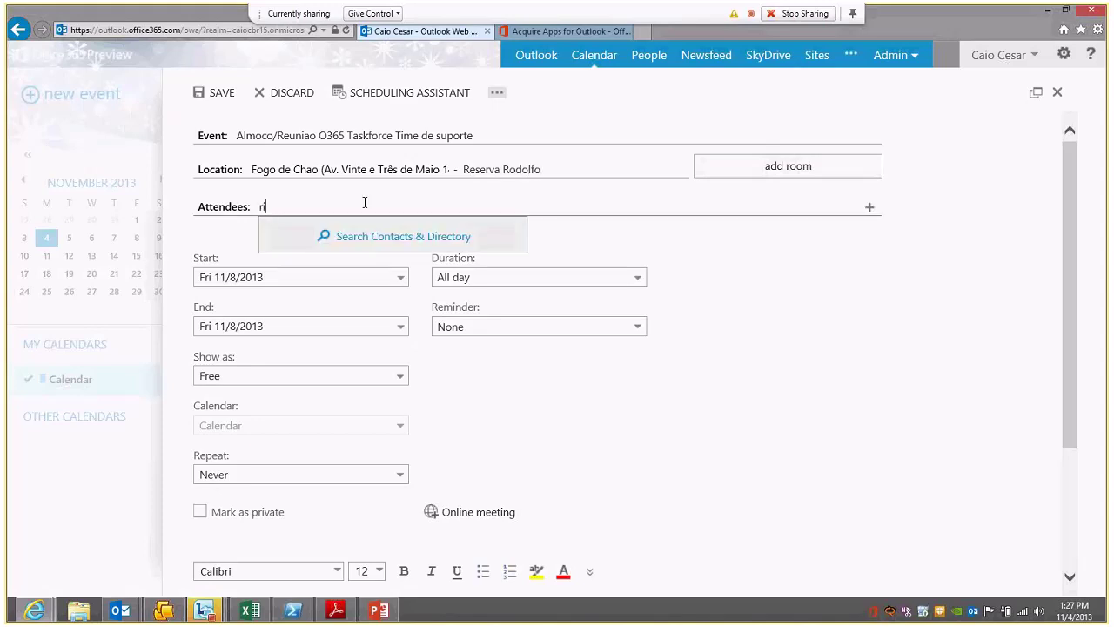
type("odo")
key("Return")
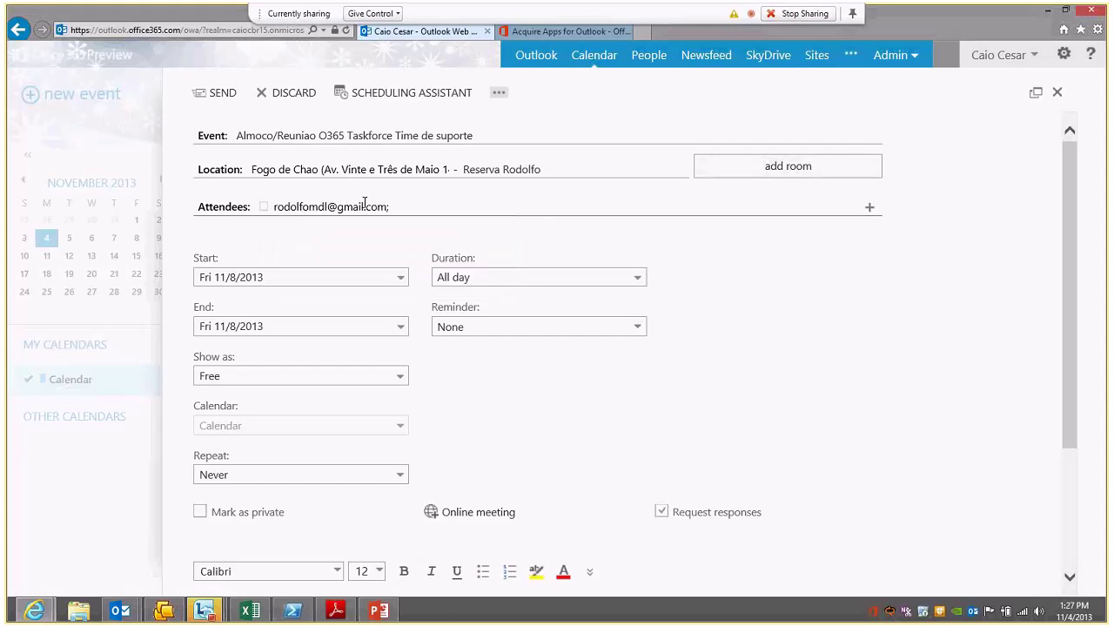
type("caio")
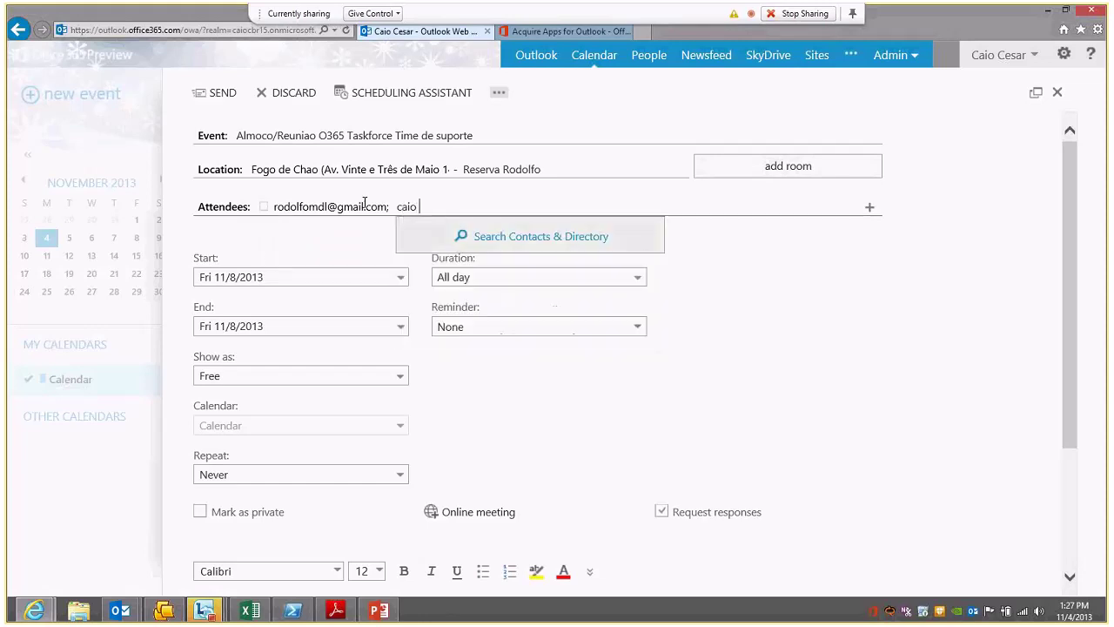
left_click(501, 245)
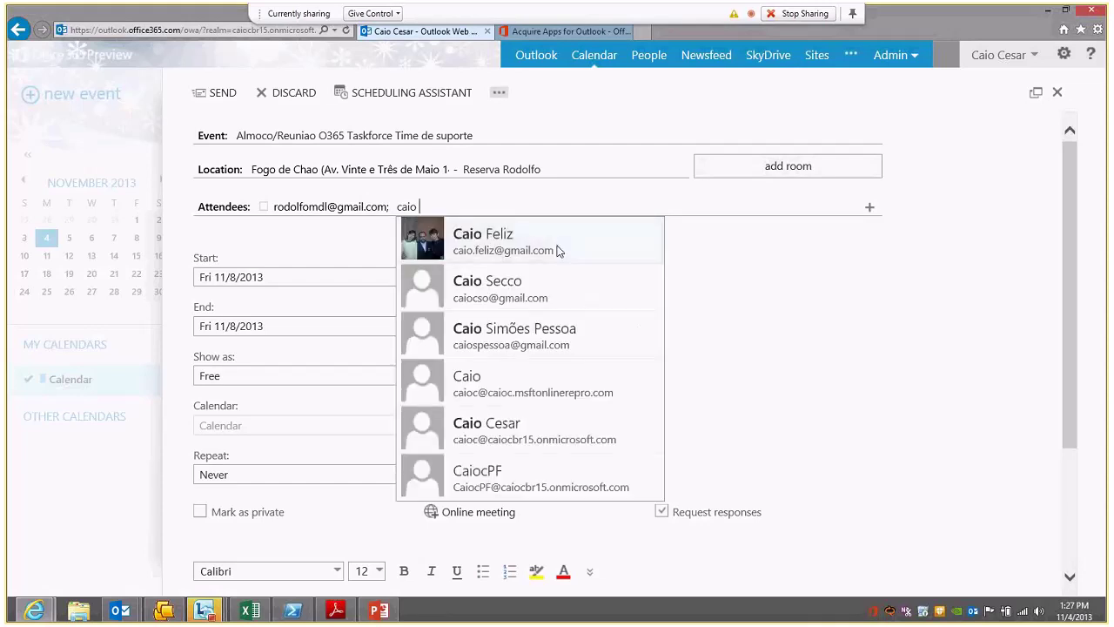
left_click(520, 342)
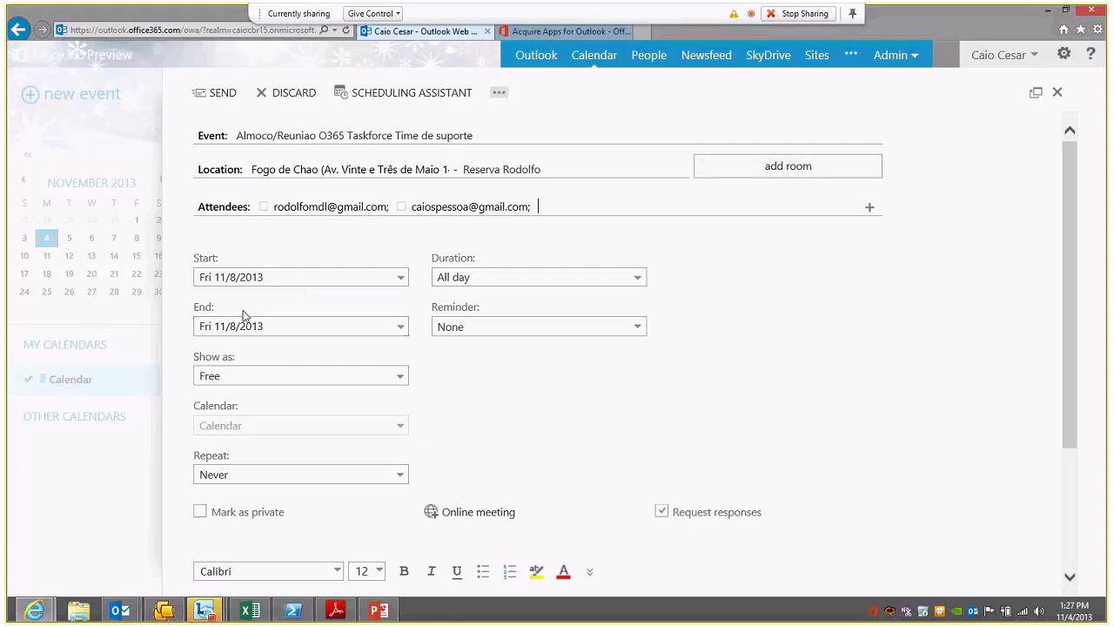
Step: Make the event last 1 hour with a 10-minute reminder, shown as Busy, and send it
left_click(505, 275)
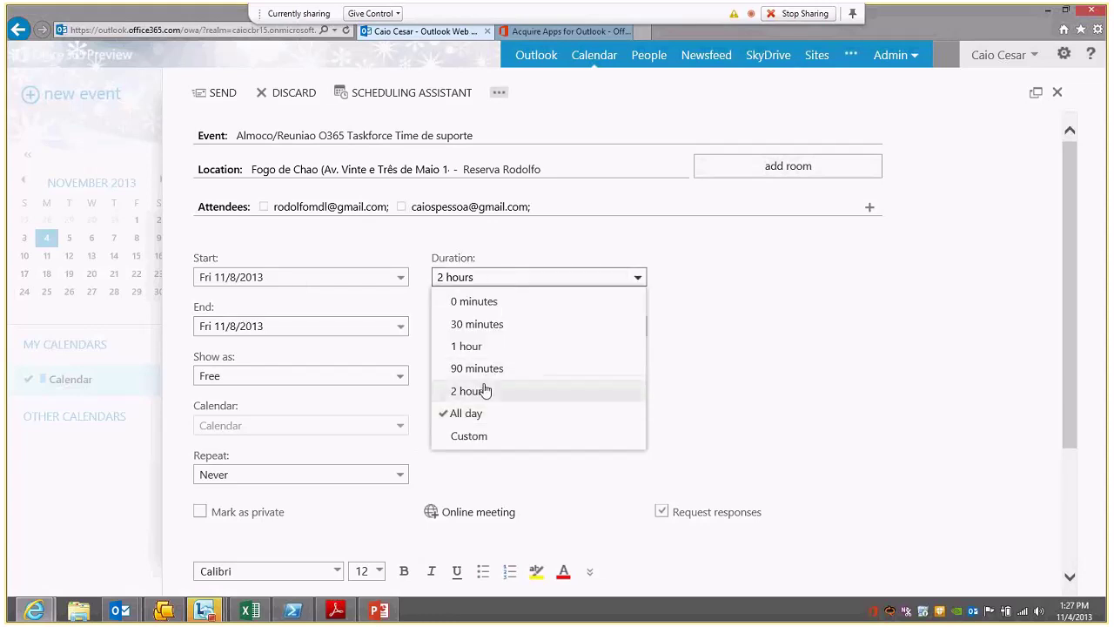
left_click(470, 346)
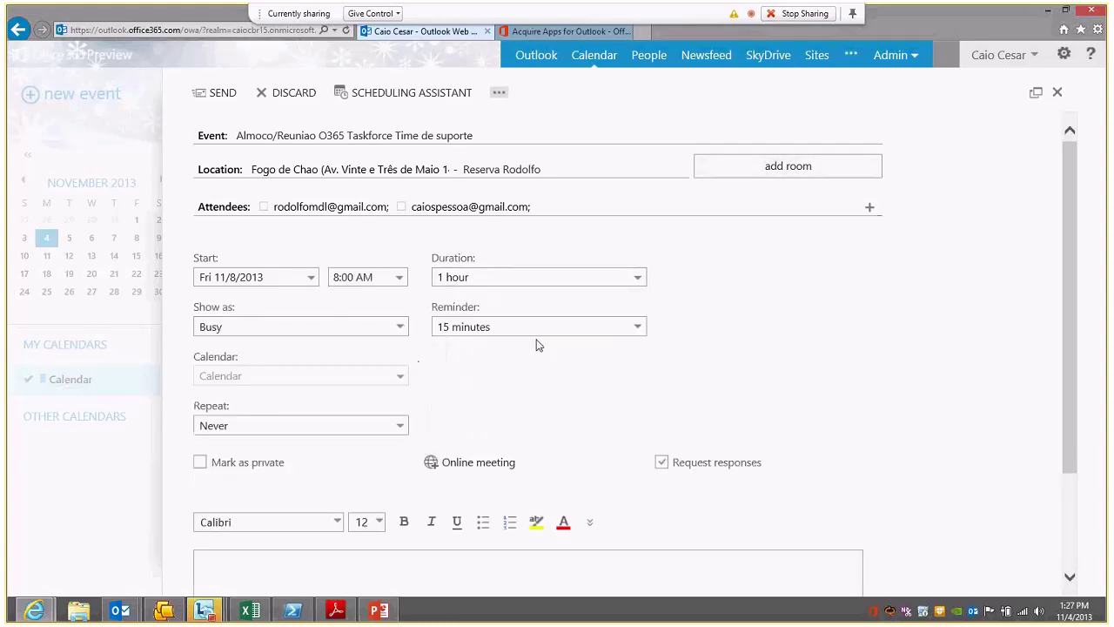
left_click(532, 328)
left_click(487, 291)
left_click(334, 329)
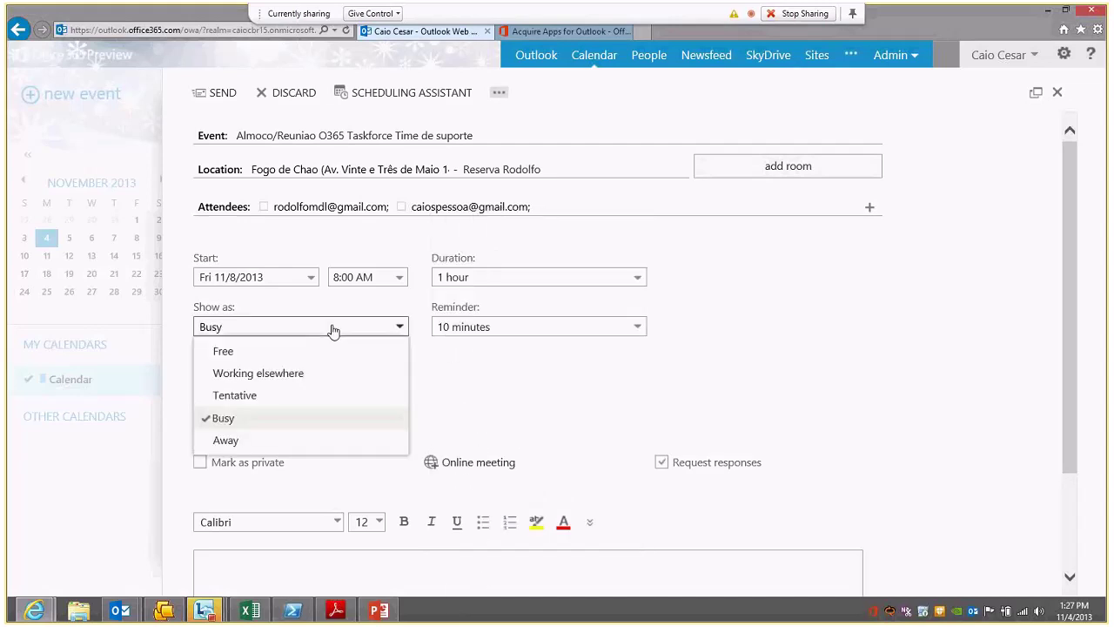
left_click(642, 394)
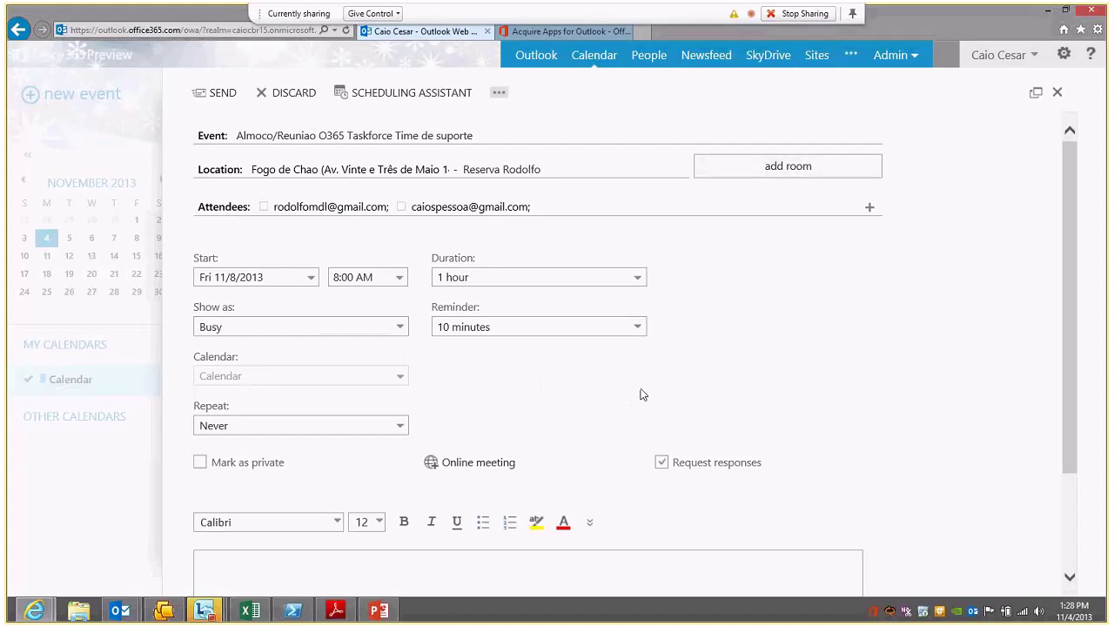
scroll(662, 381, "down", 3)
scroll(662, 381, "up", 3)
left_click(221, 94)
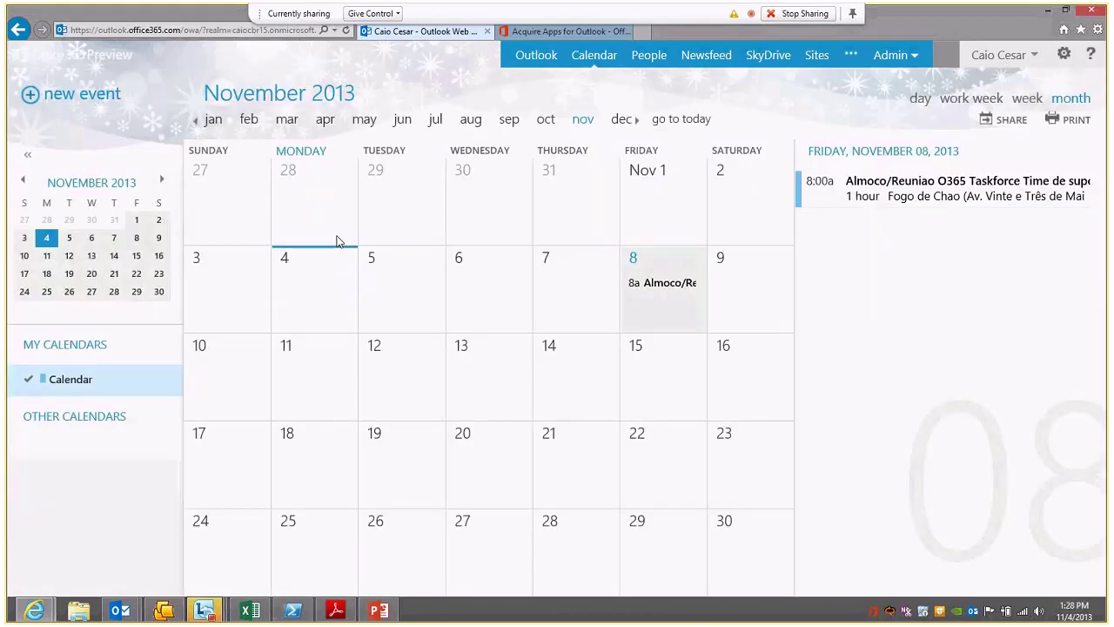
Step: Open the full view of the Nov 8 event and pan its location map
left_click(960, 194)
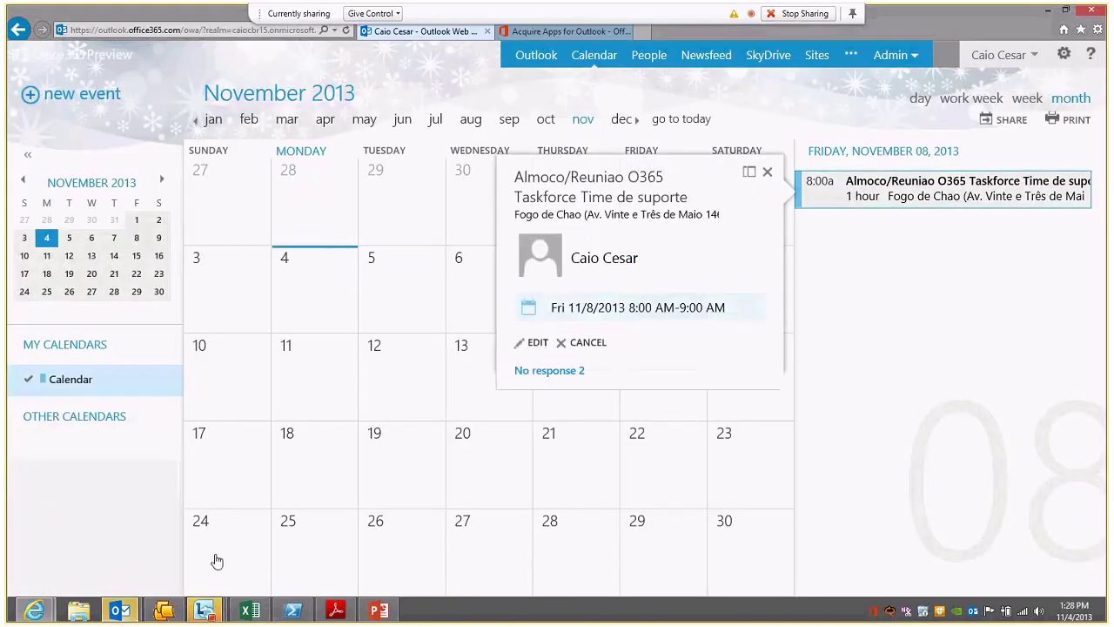
left_click(588, 213)
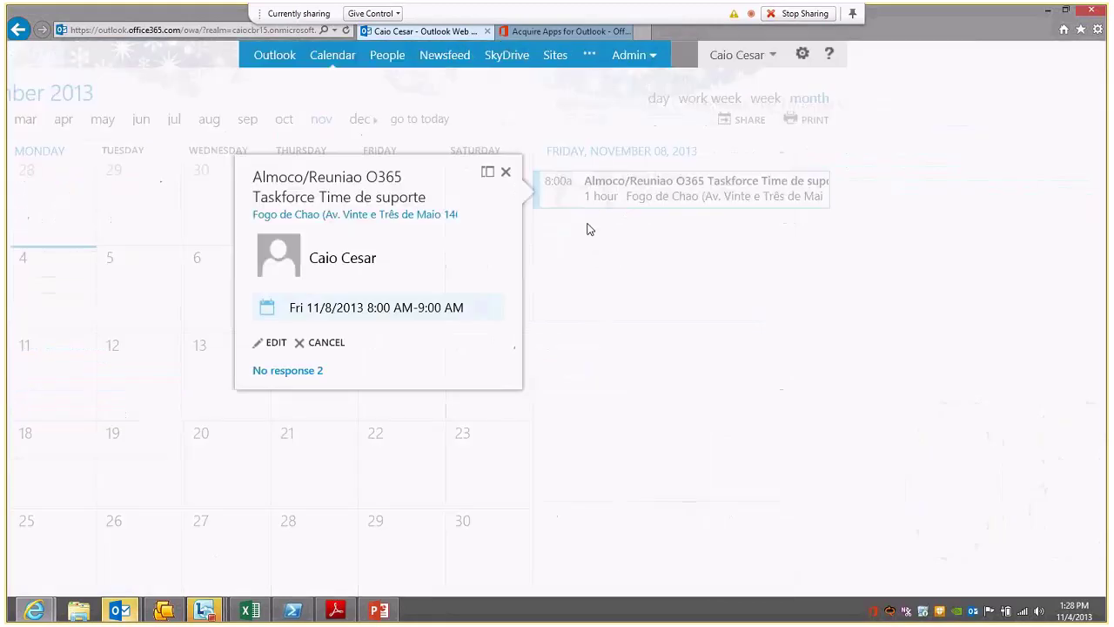
left_click(646, 311)
mouse_move(793, 444)
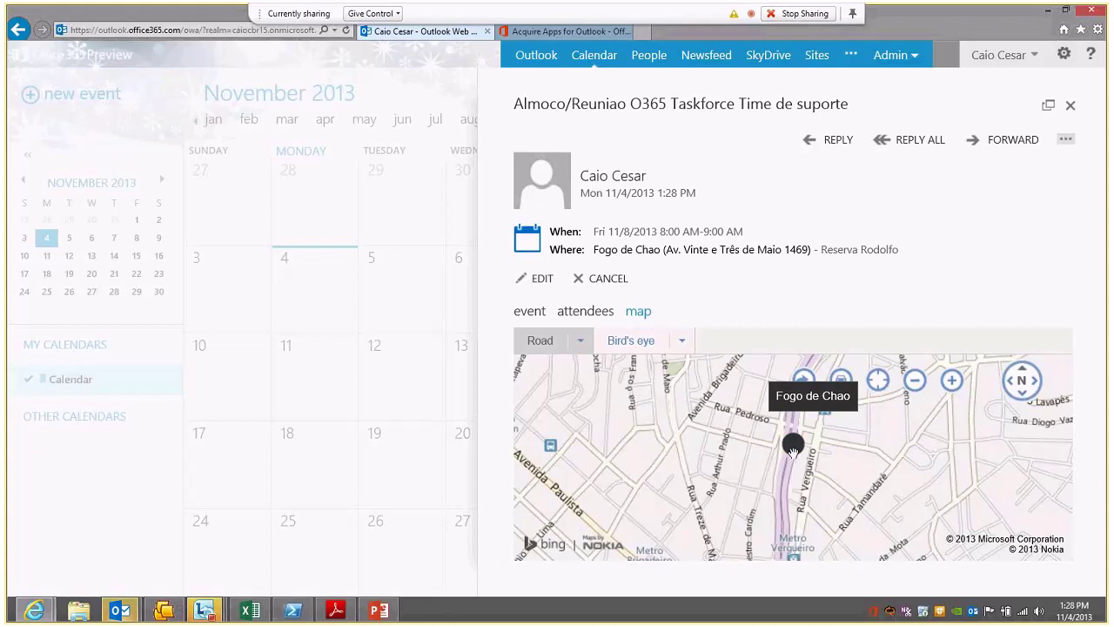
left_click_drag(792, 450, 689, 459)
Step: Close the event and advance the presentation to the 'OWA Offline – o que seria?' slide
left_click(1070, 104)
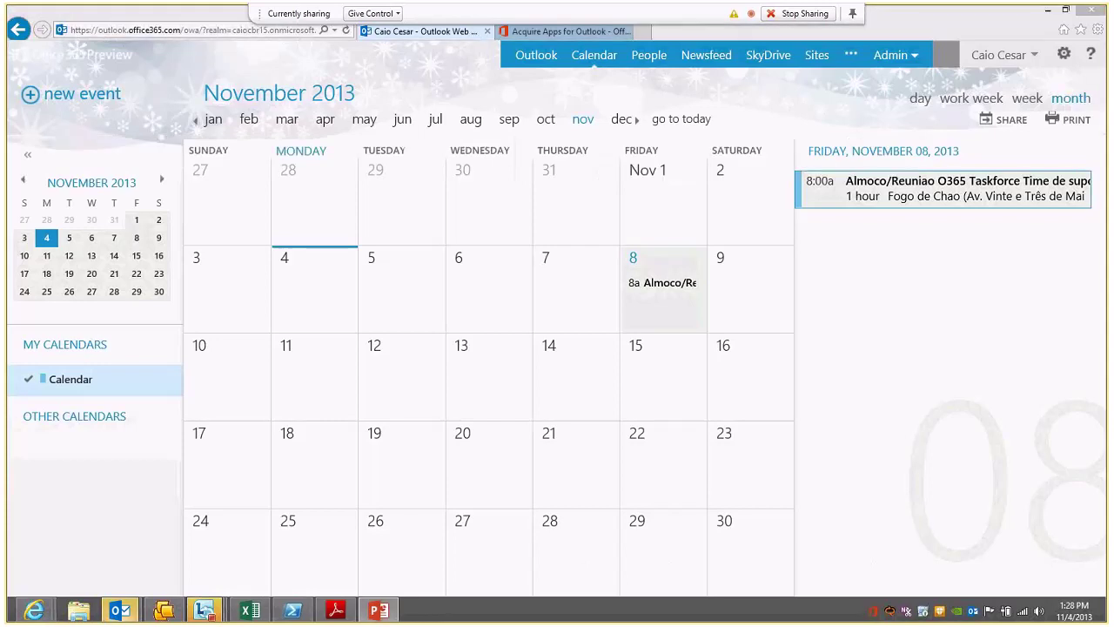
left_click(378, 611)
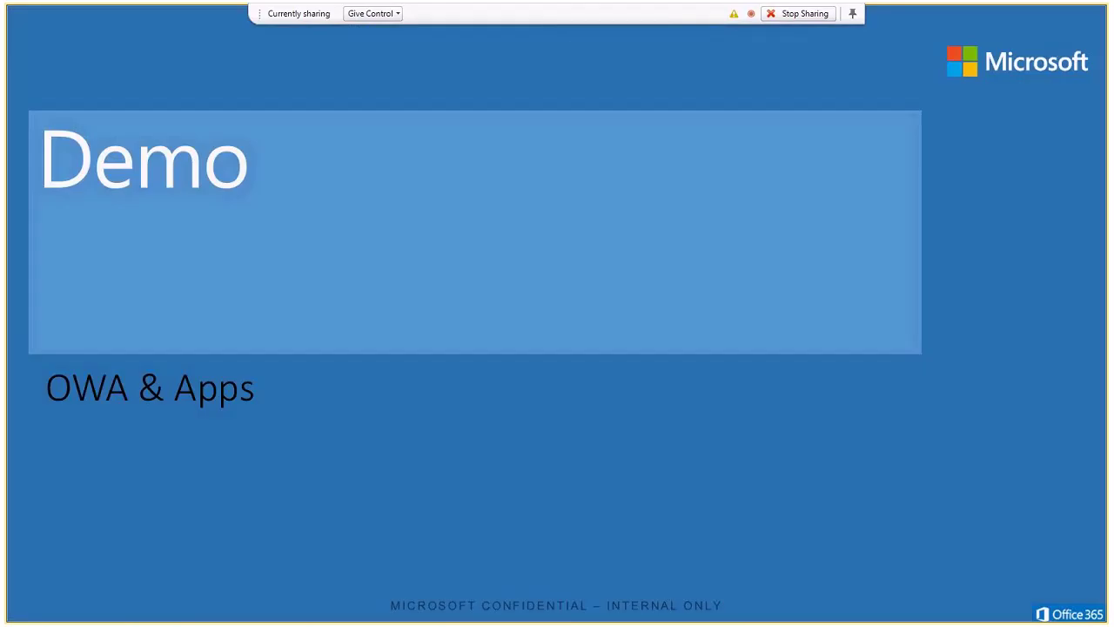
key("Right")
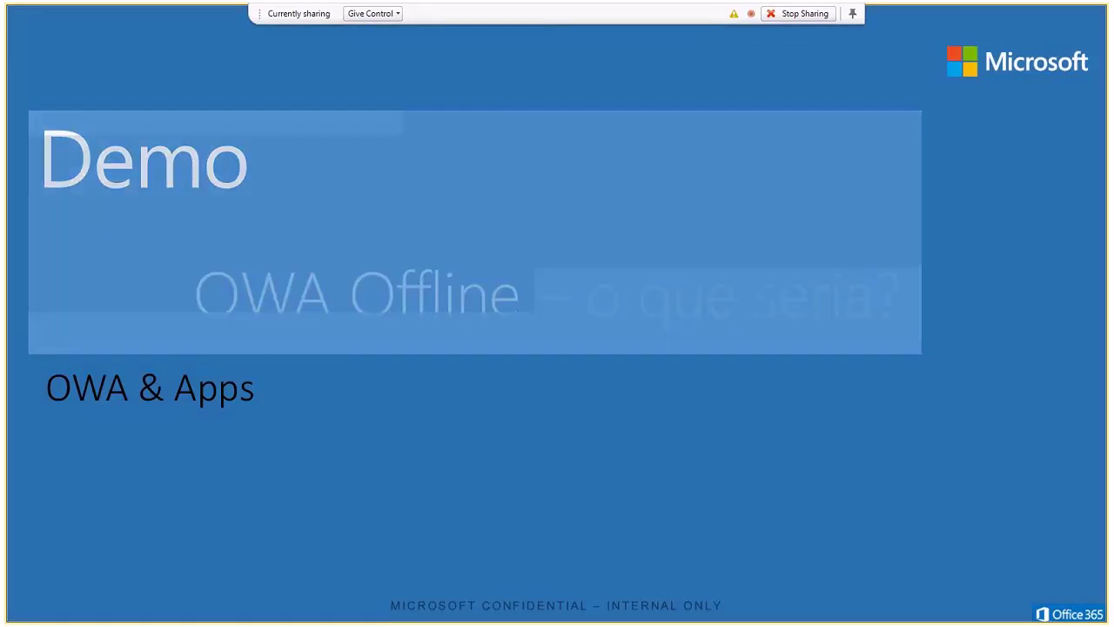
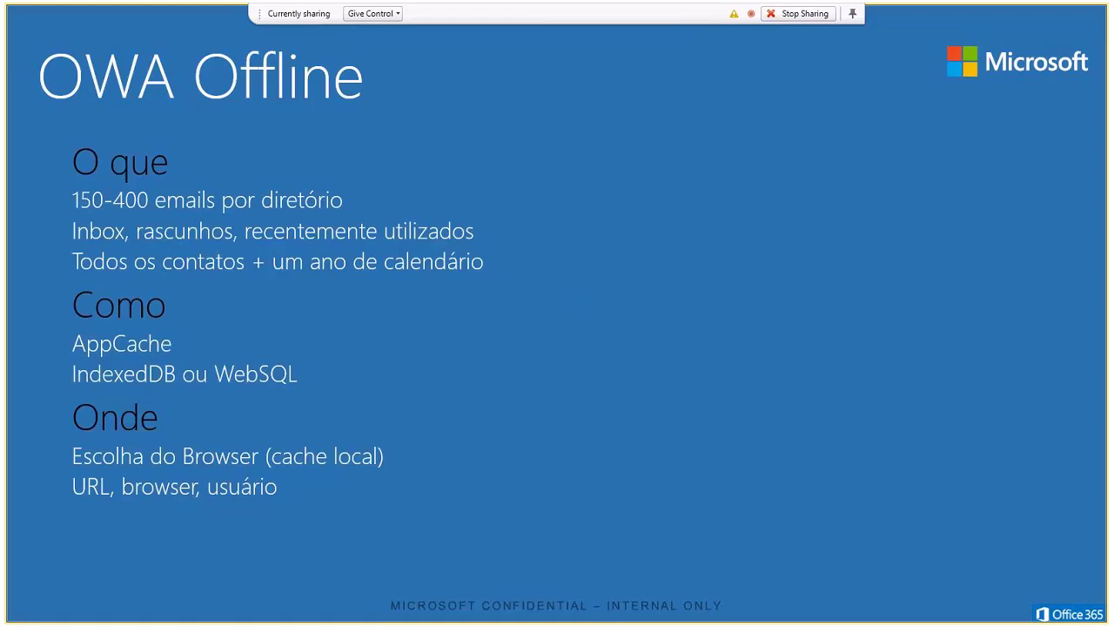
Step: Reveal the browser-support bullets (IE 10 caveat, user enabling, admin disabling) and reach the Set-OwaMailboxPolicy cmdlet slide
key("Right")
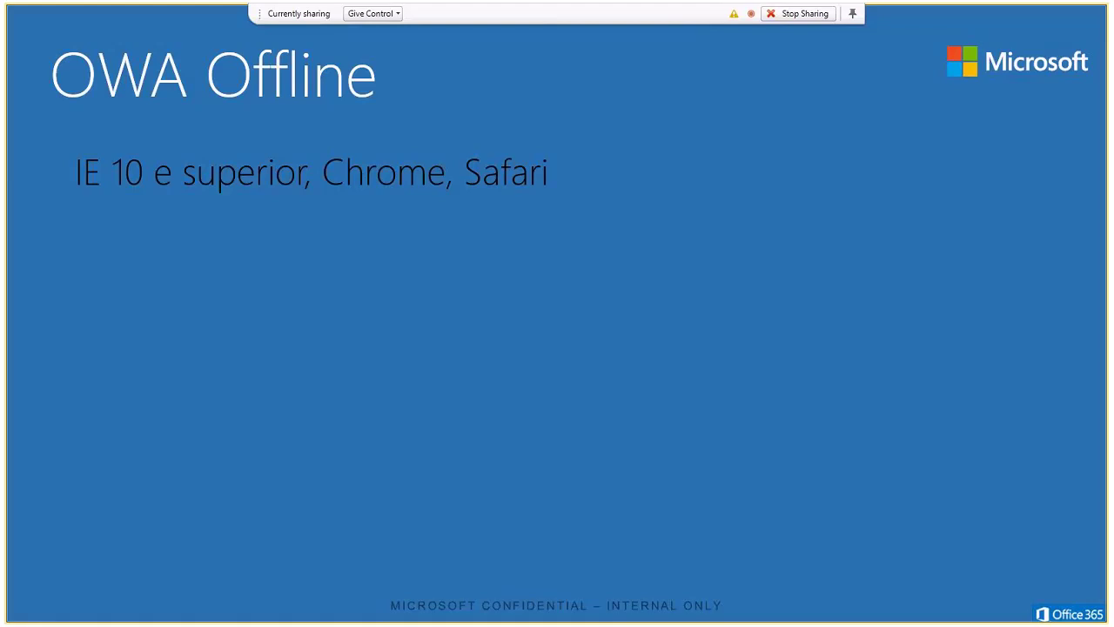
key("Right")
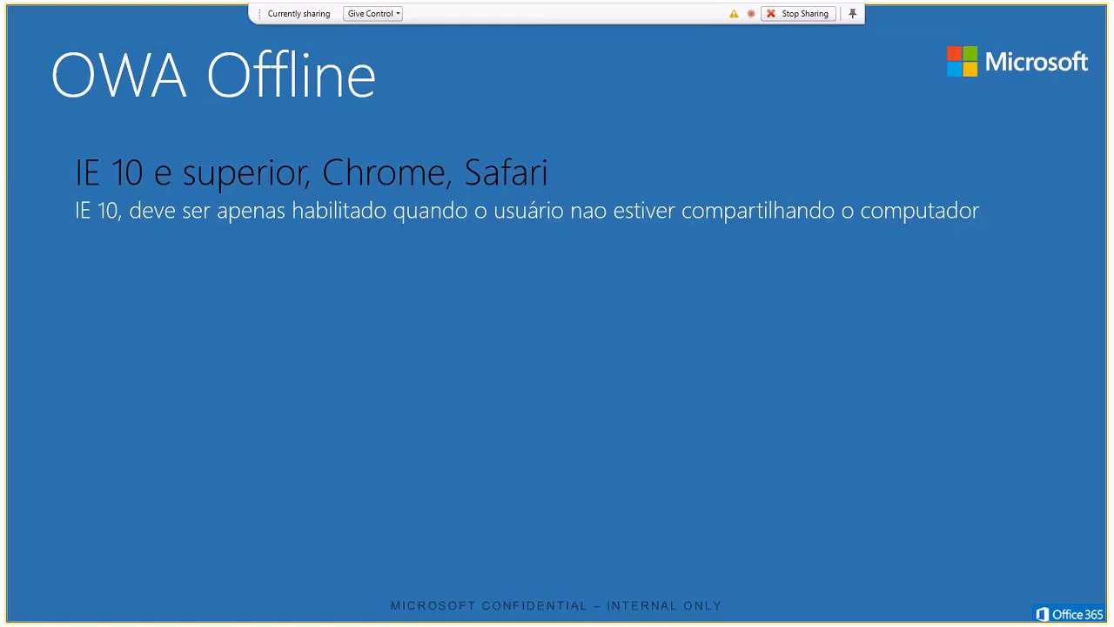
key("Right")
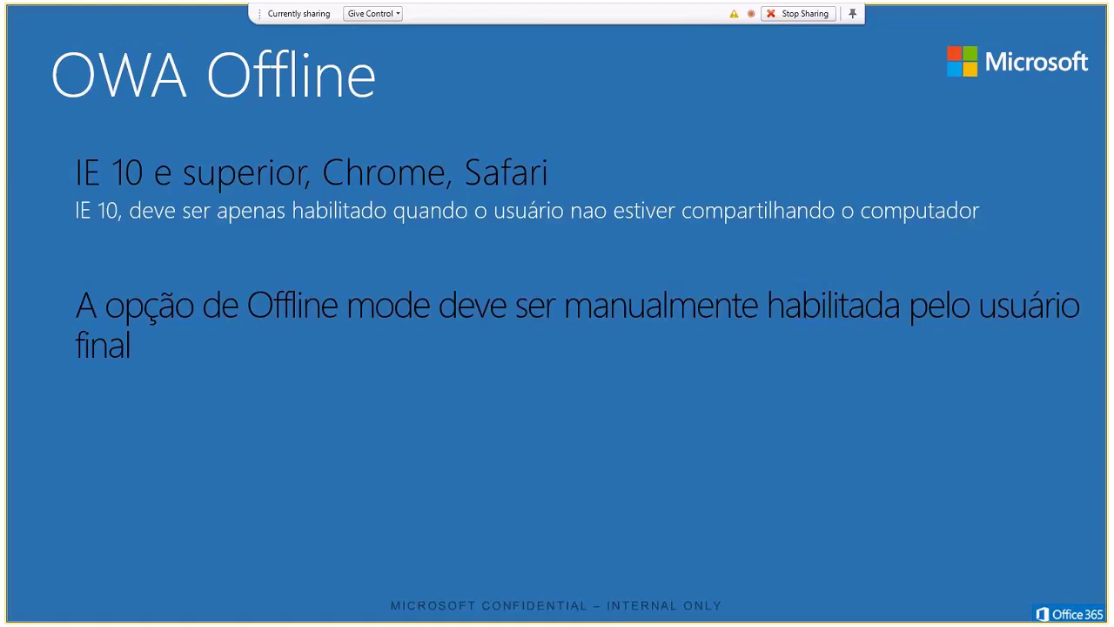
key("Right")
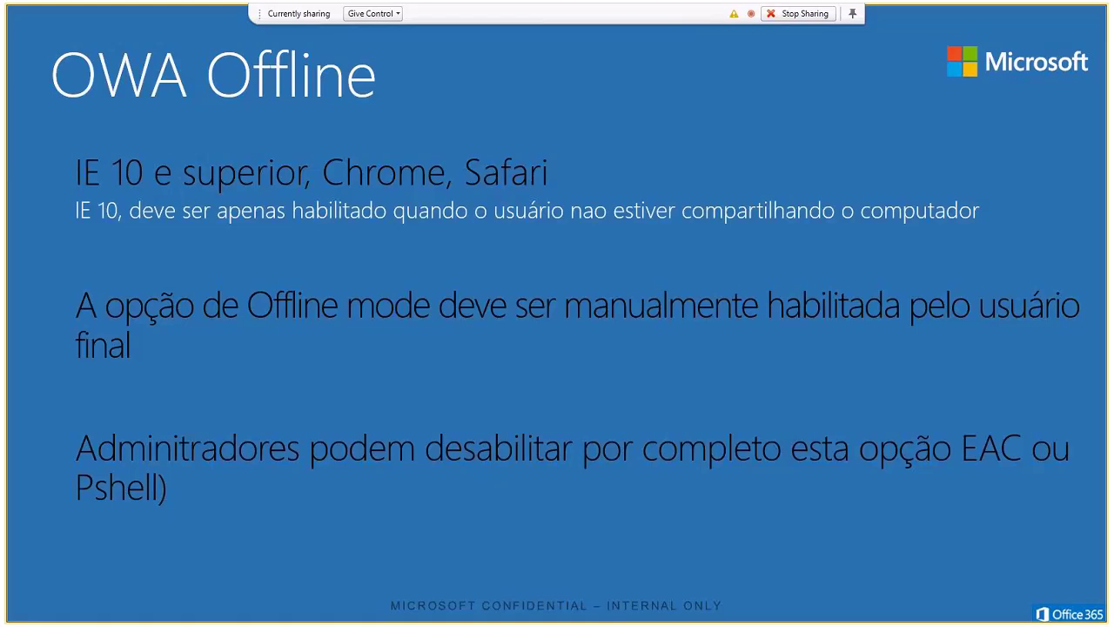
key("Right")
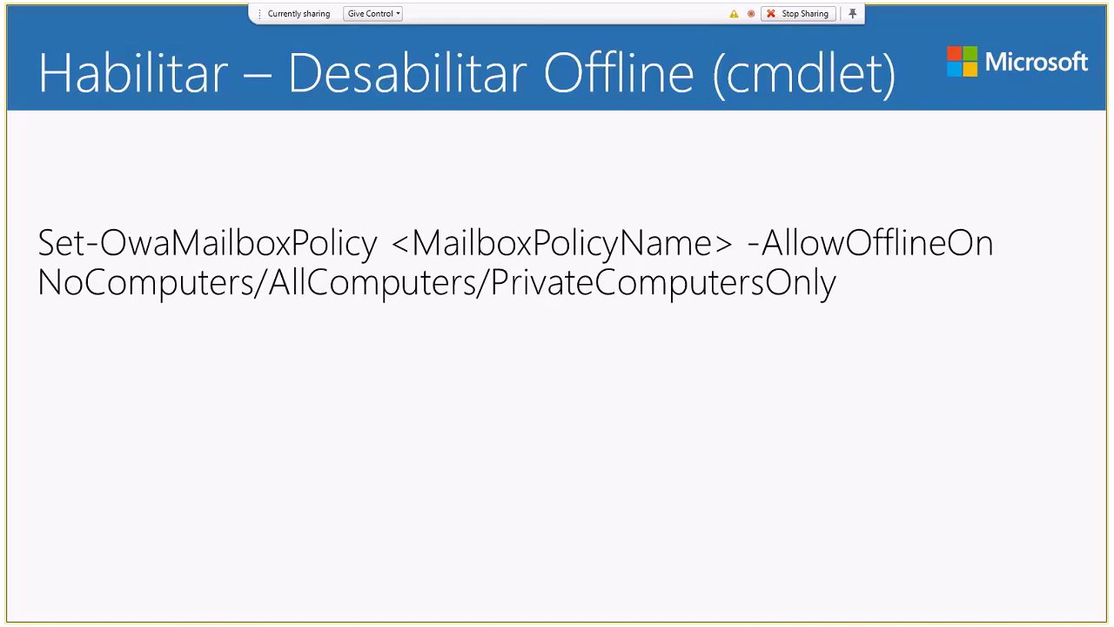
Step: Step through the admin center, offline access policy and user offline settings slides to the 'Demo' slide
key("Right")
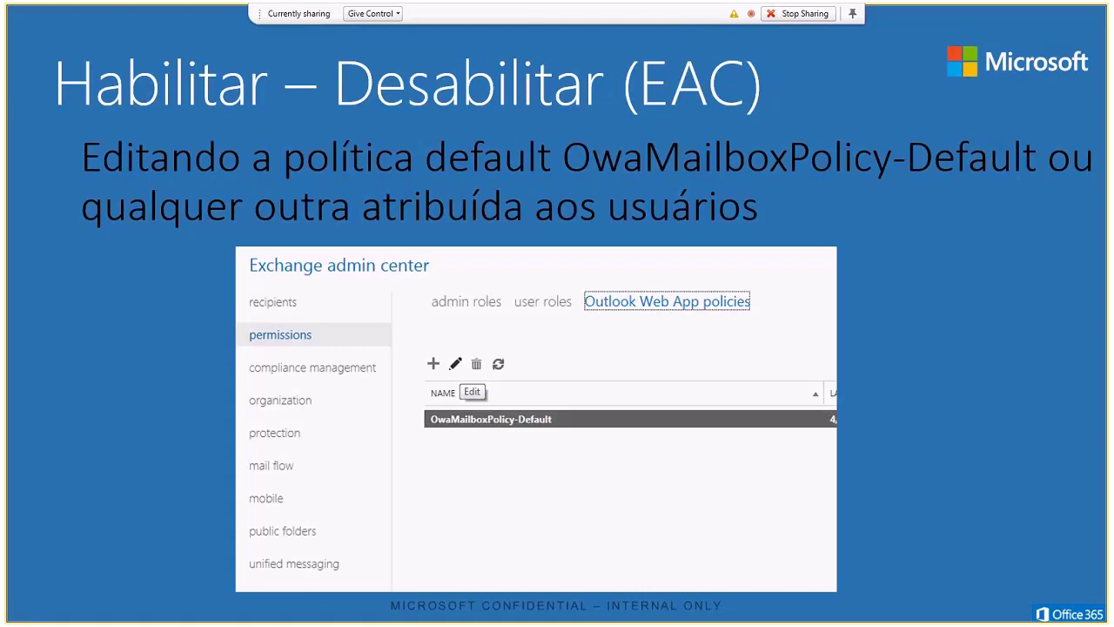
key("Right")
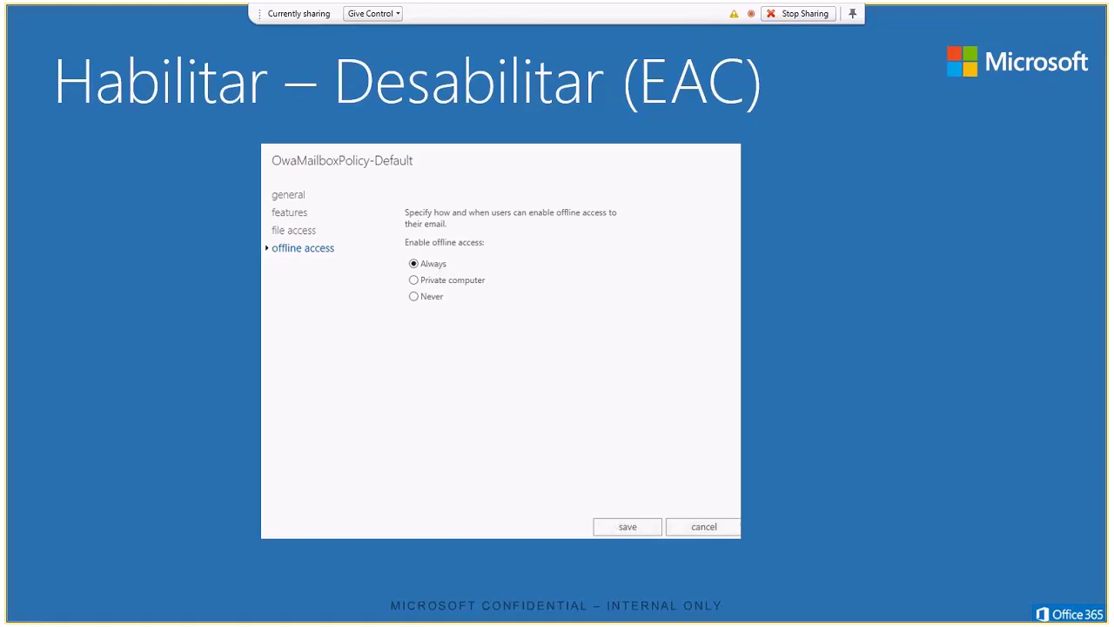
key("Right")
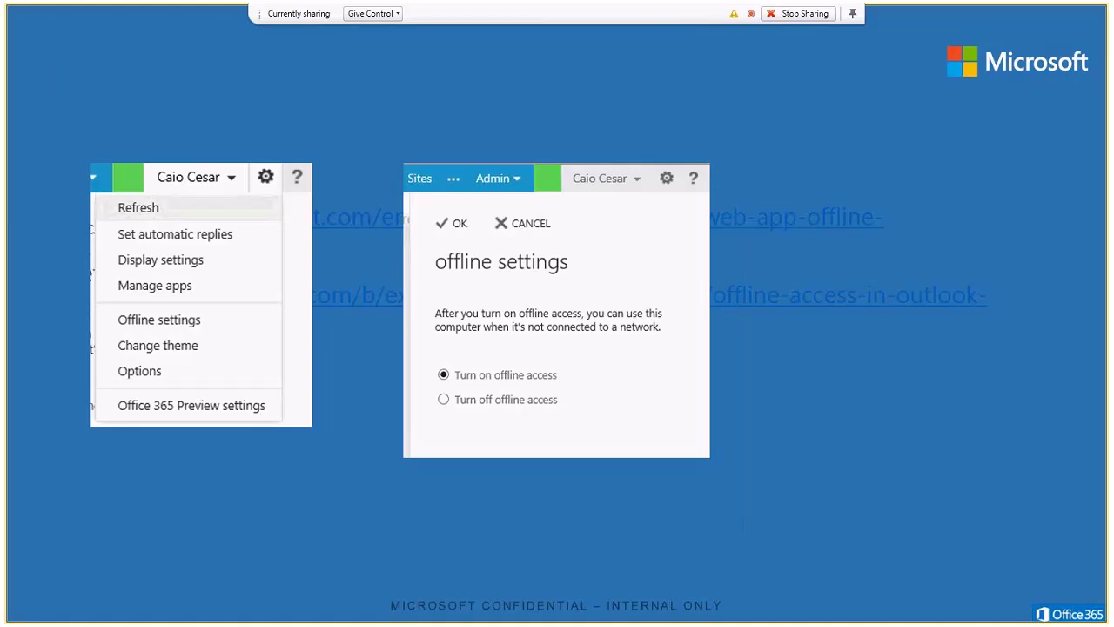
key("Right")
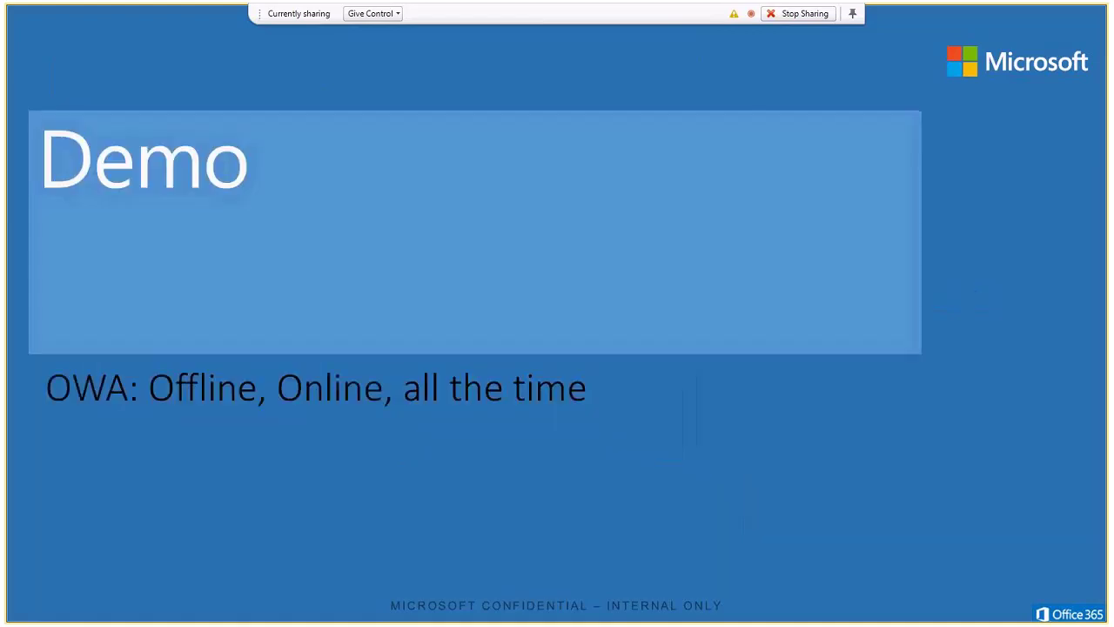
Step: End the slide show, dismiss the calendar reminders and go to the Exchange admin center
key("Escape")
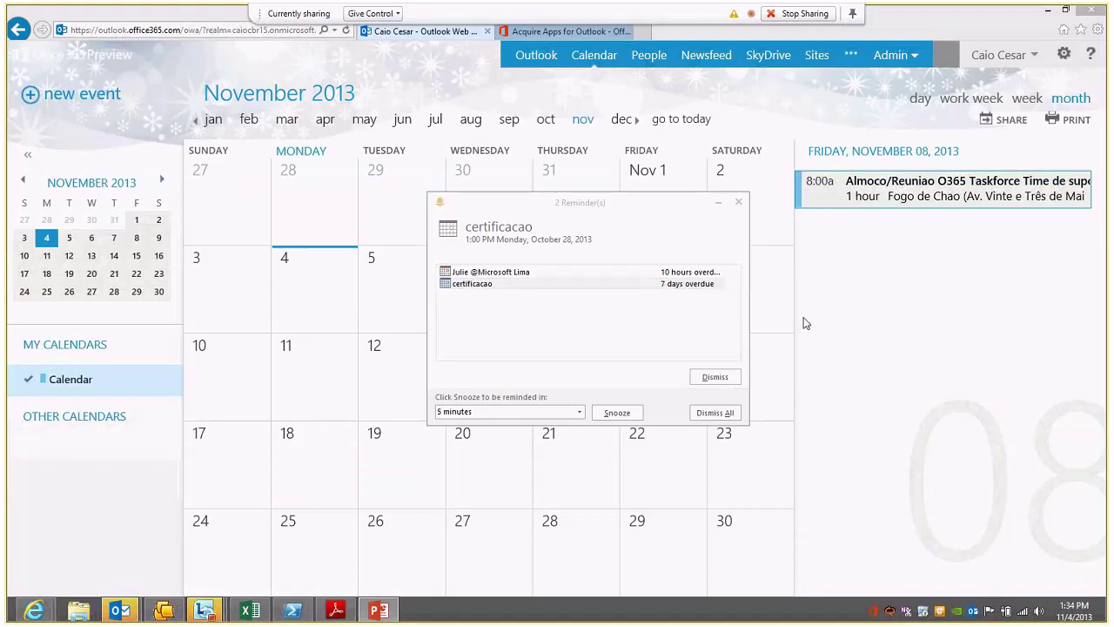
left_click(738, 202)
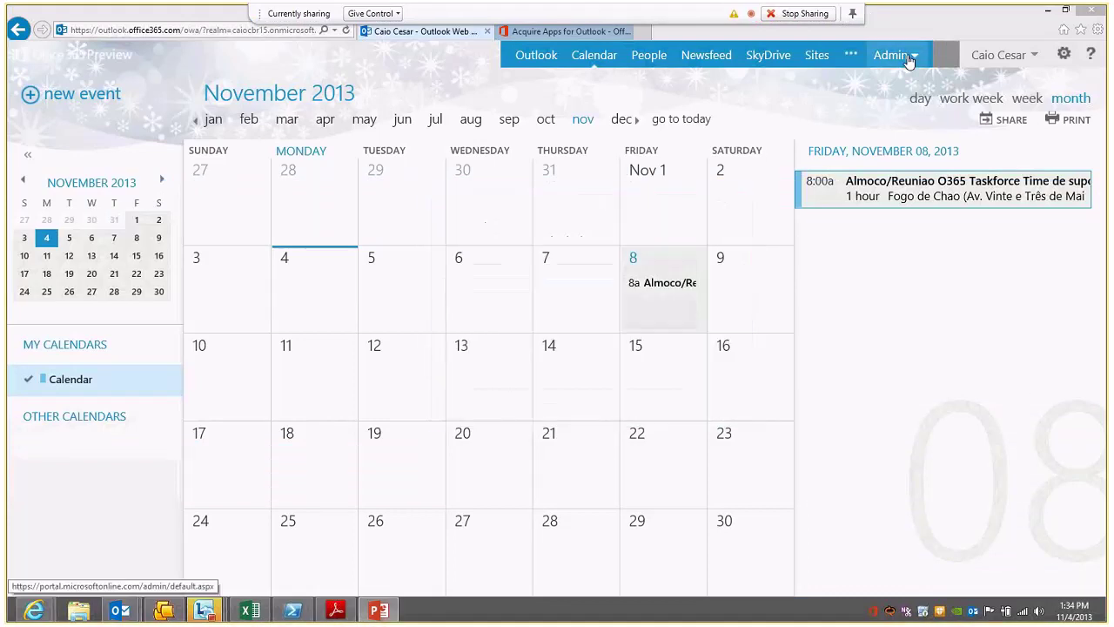
left_click(905, 55)
left_click(868, 104)
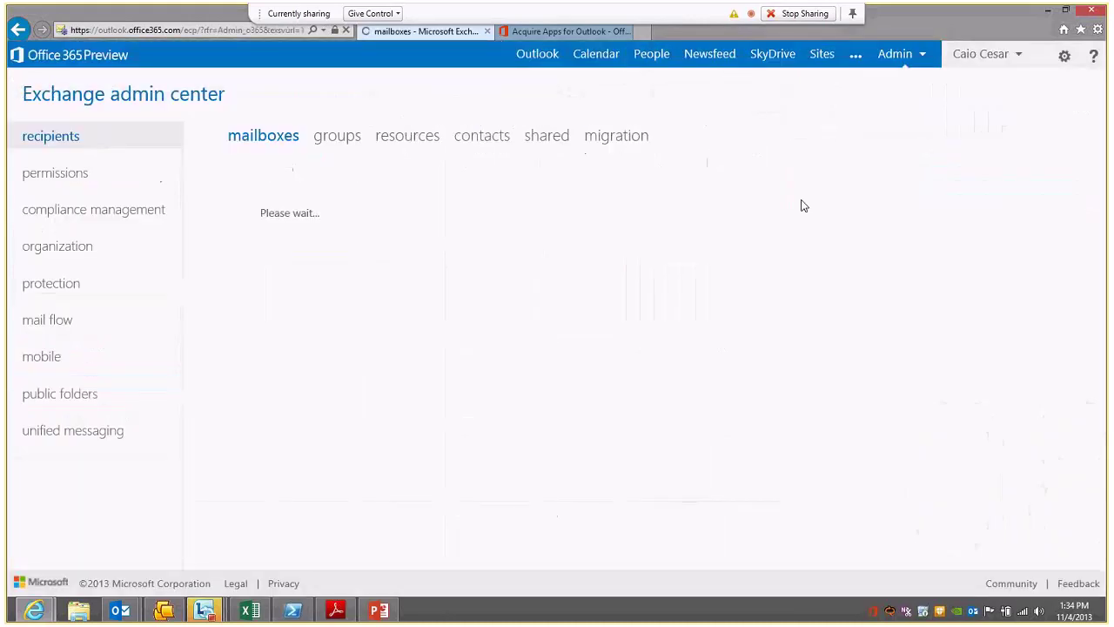
Step: Under permissions > Outlook Web App policies, open OwaMailboxPolicy-Default for editing
left_click(93, 183)
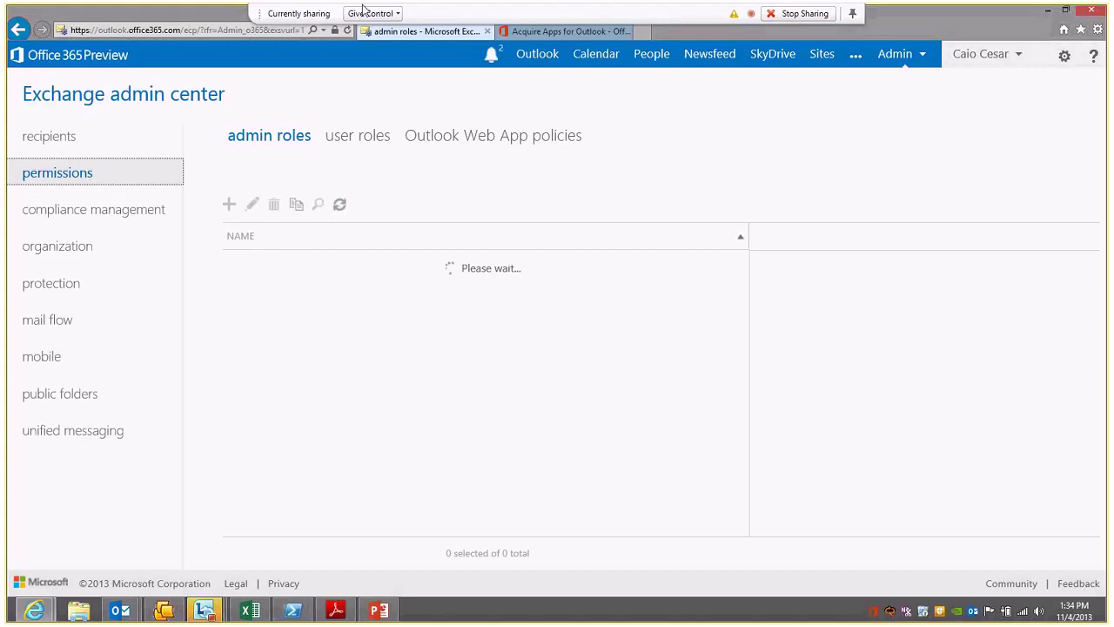
left_click(514, 137)
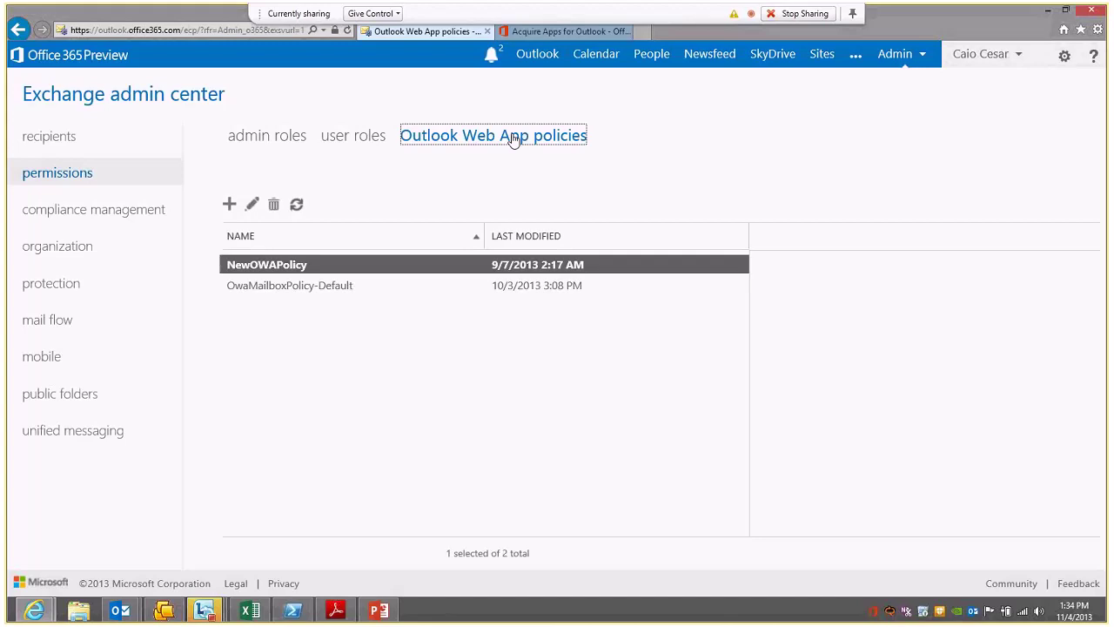
left_click(349, 293)
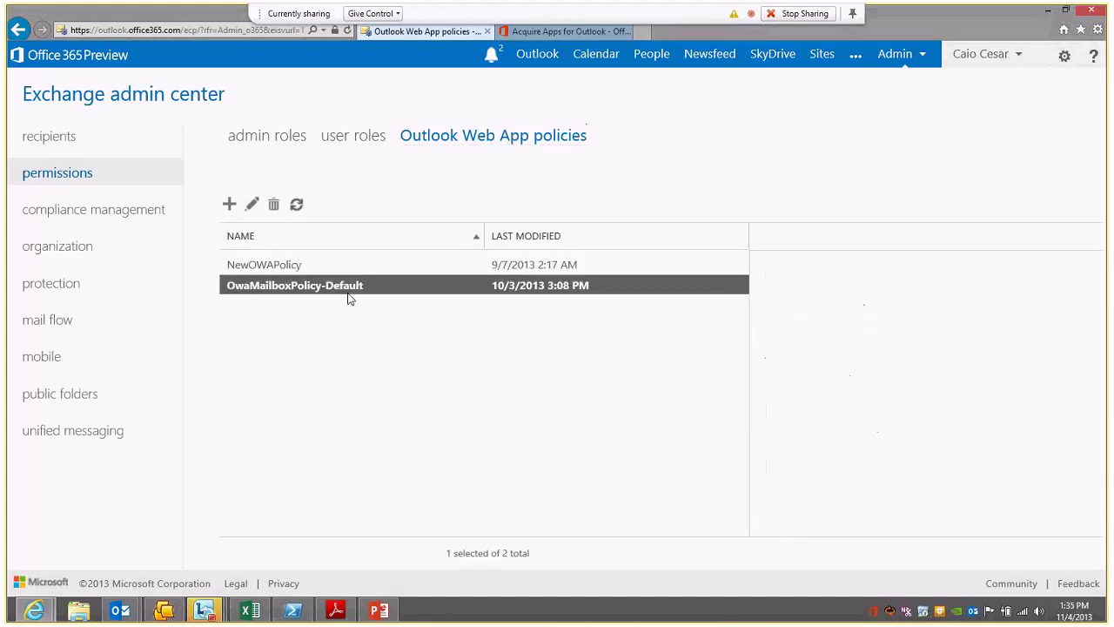
left_click(257, 212)
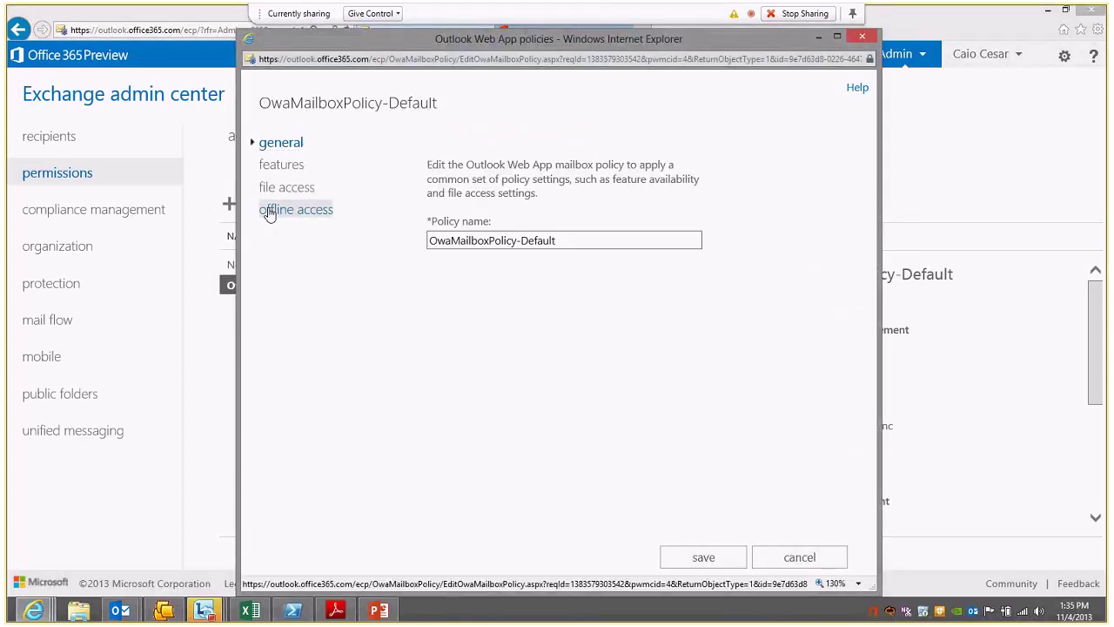
Step: Switch OwaMailboxPolicy-Default's offline access from Always to Never and highlight its explanation text
left_click(267, 211)
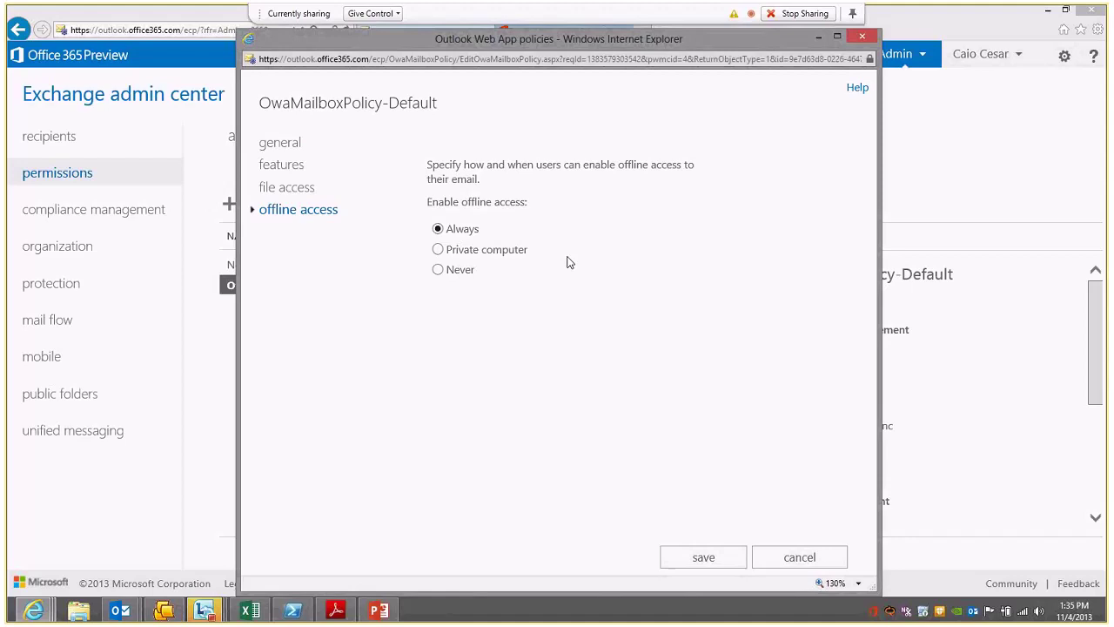
left_click(438, 269)
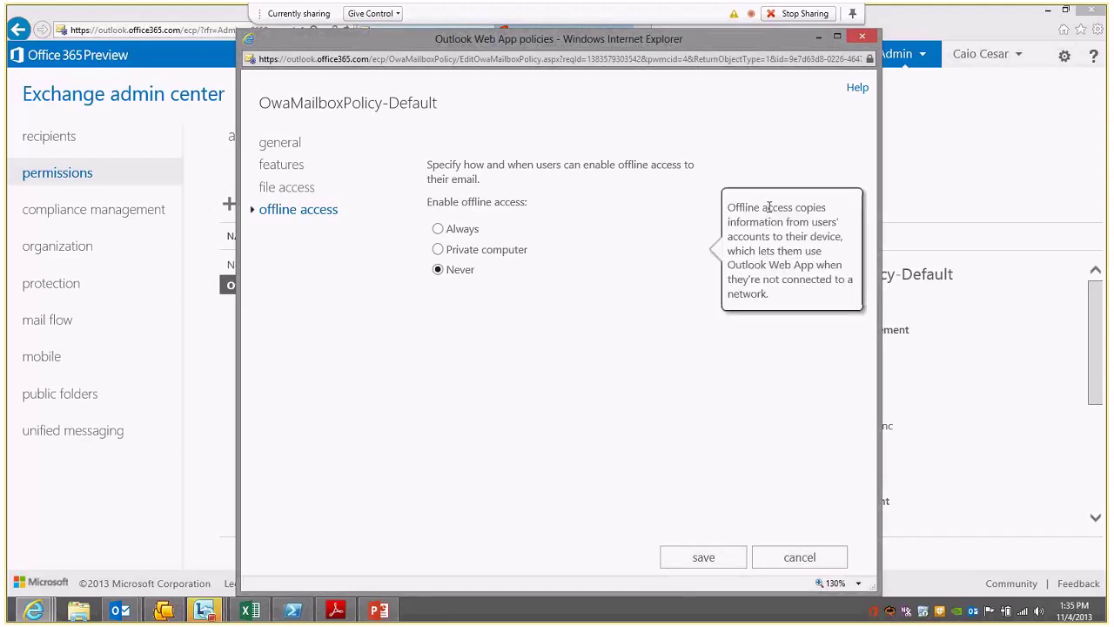
left_click_drag(771, 207, 534, 239)
left_click(789, 299)
left_click(473, 273)
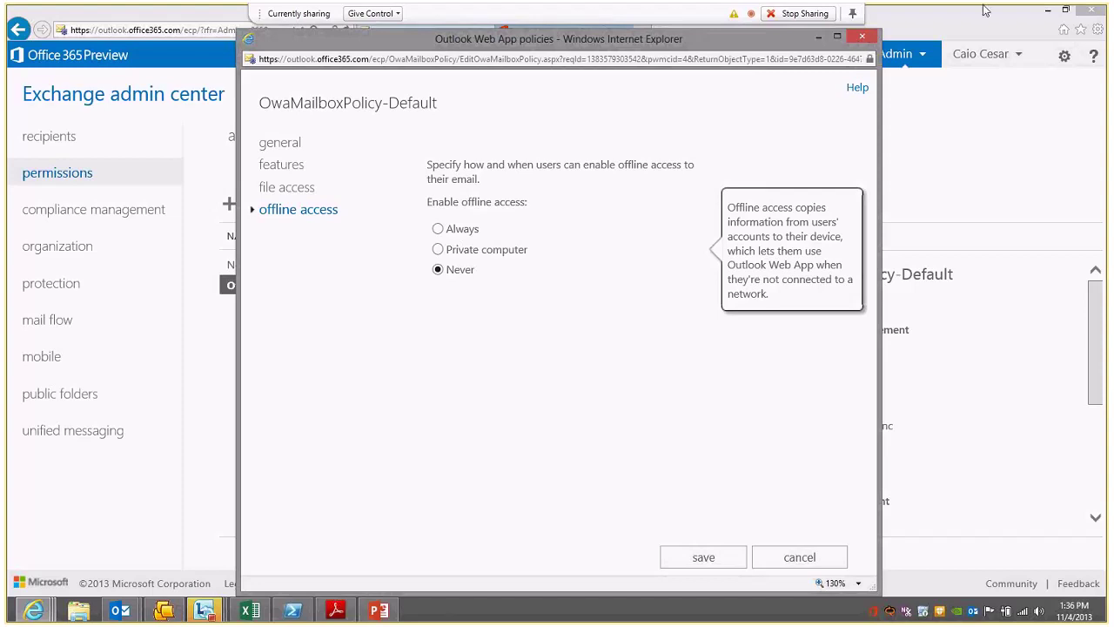
Step: Discard the unsaved Never change and confirm OwaMailboxPolicy-Default's offline access still reads Always
left_click(864, 38)
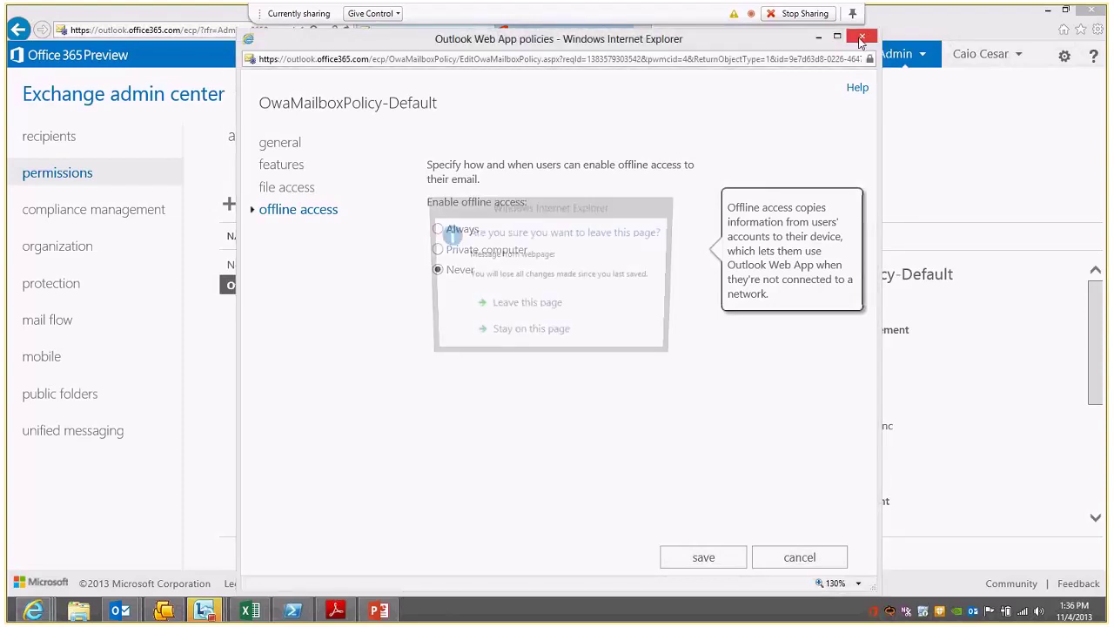
left_click(523, 307)
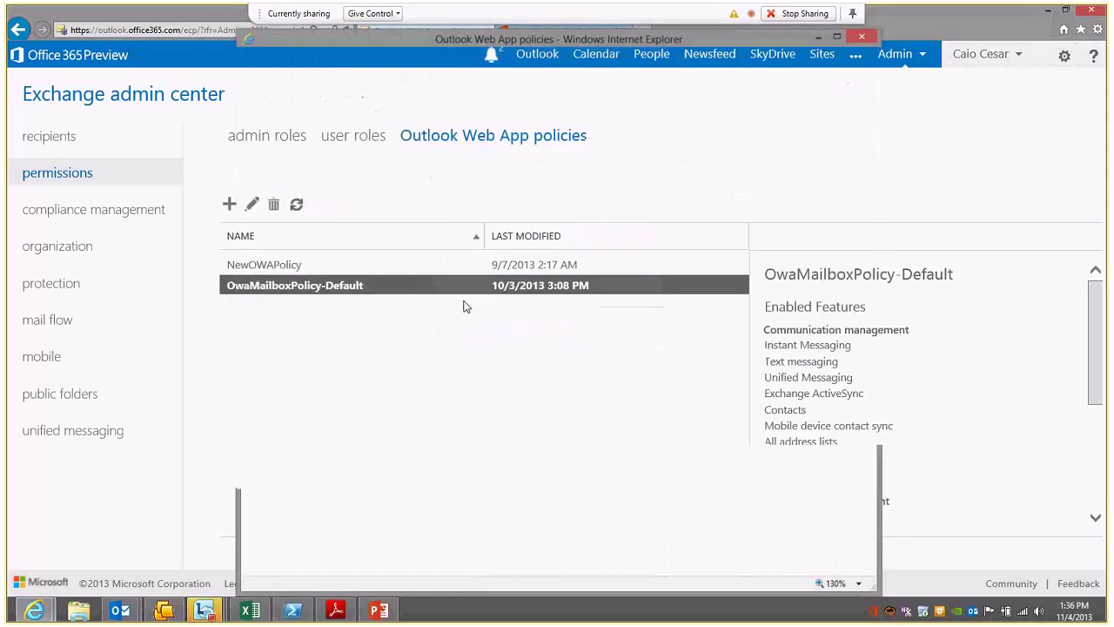
left_click(249, 207)
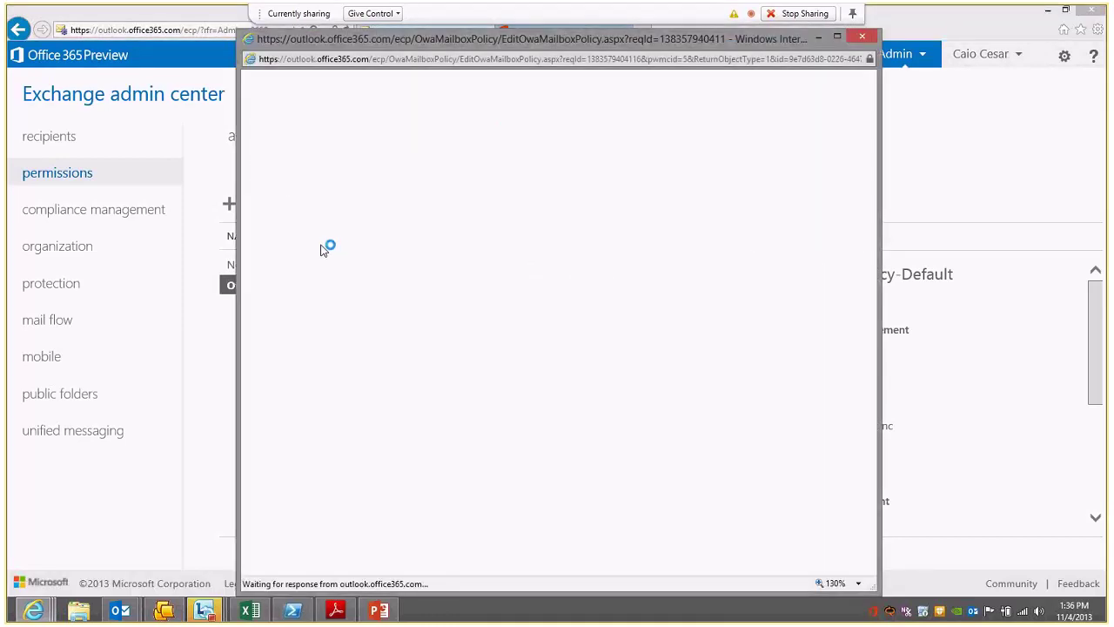
left_click(319, 212)
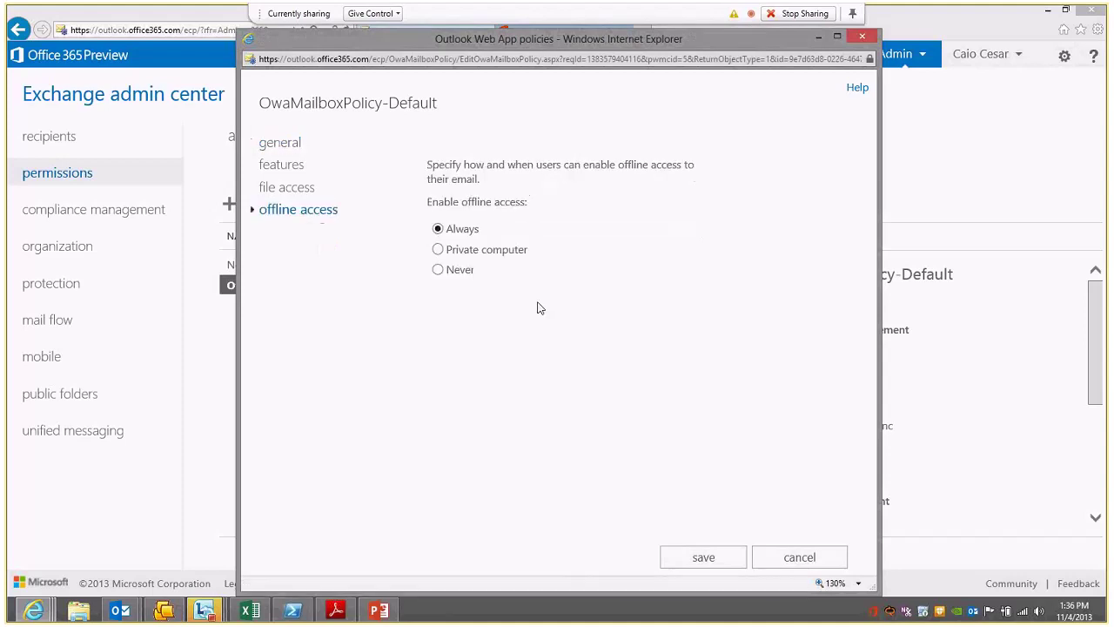
left_click(777, 566)
left_click(293, 612)
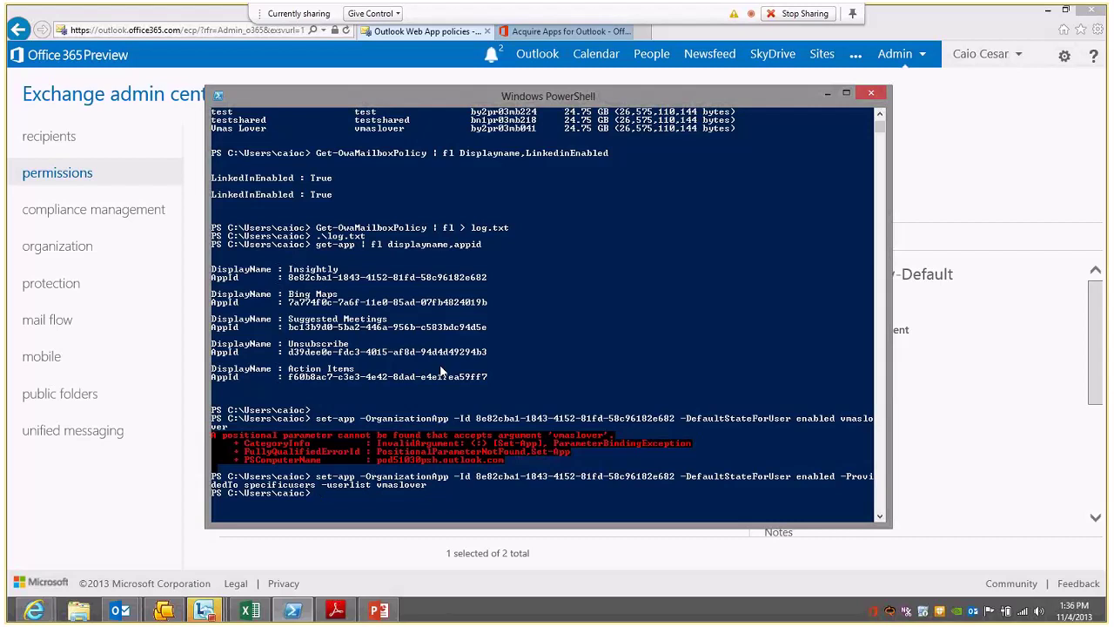
Step: Export the full Set-OwaMailboxPolicy help to log.txt with 'man Set-OwaMailboxPolicy -full > log.txt'
type("man set-owa")
key("Tab")
type("-full > log.")
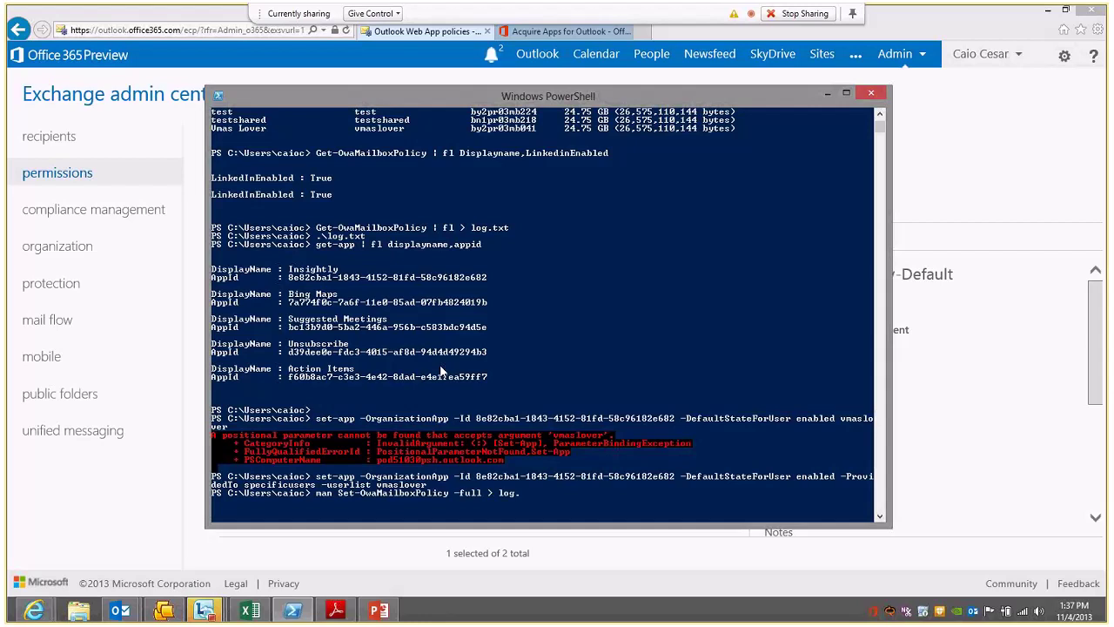
type("txt")
key("Return")
Step: Open log.txt in Notepad and search for 'offline' to jump to its first mention
key("Return")
key("Return")
type(".\\log.txt")
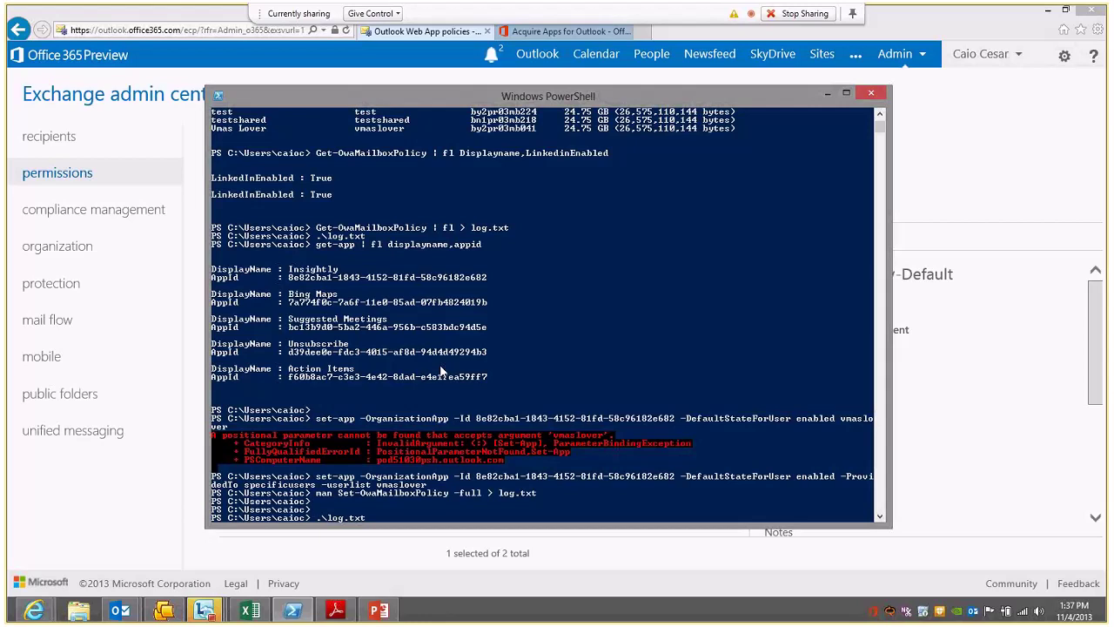
key("Return")
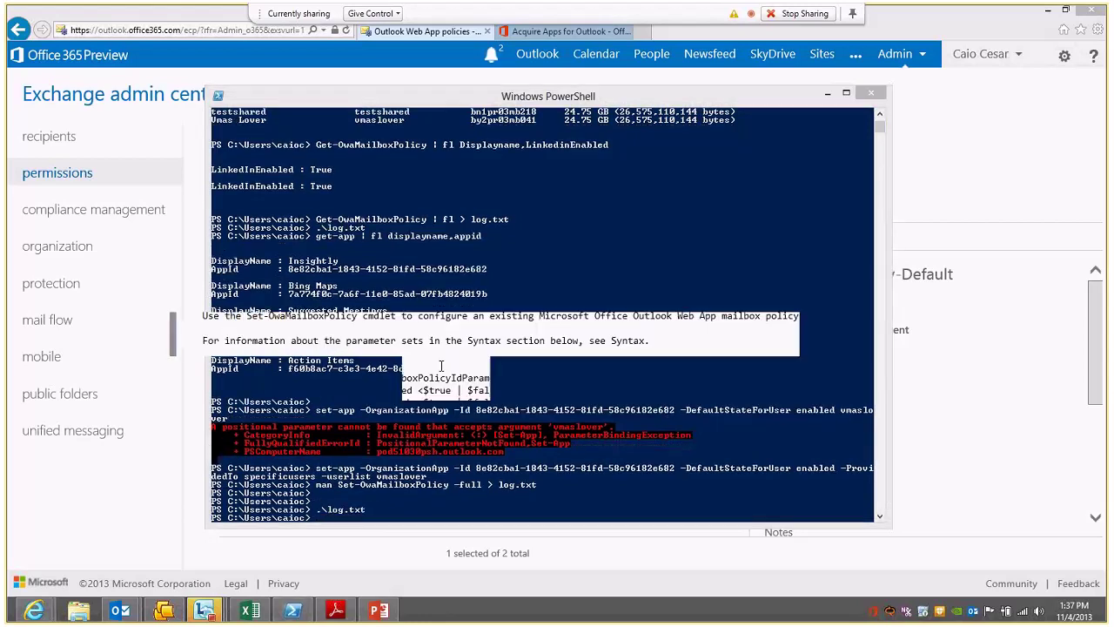
key("ctrl+f")
type("offline")
left_click(426, 362)
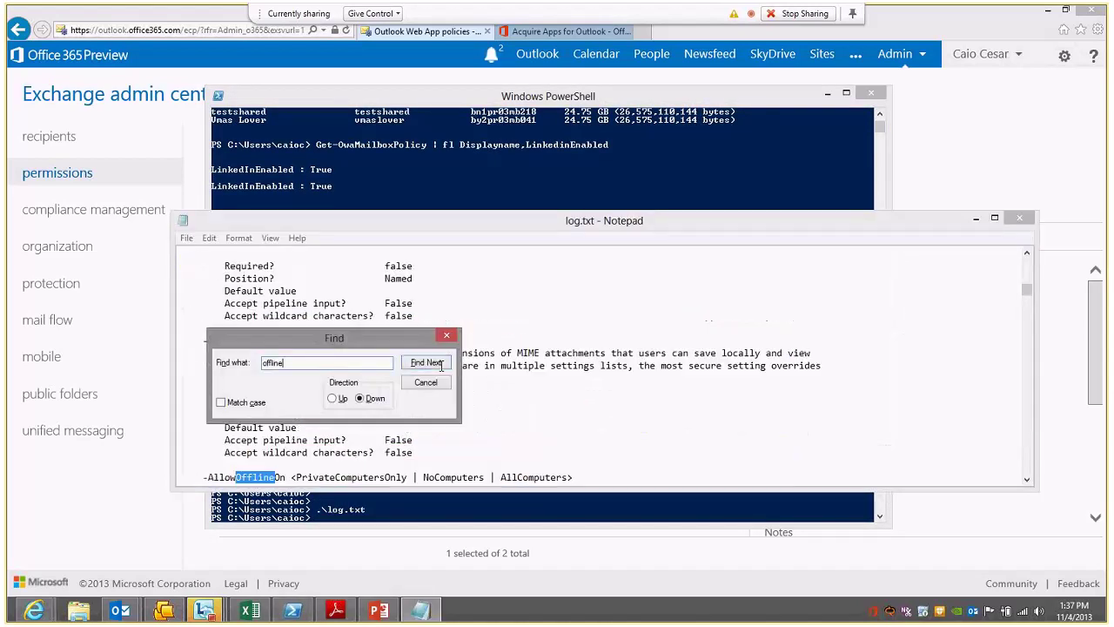
left_click(425, 382)
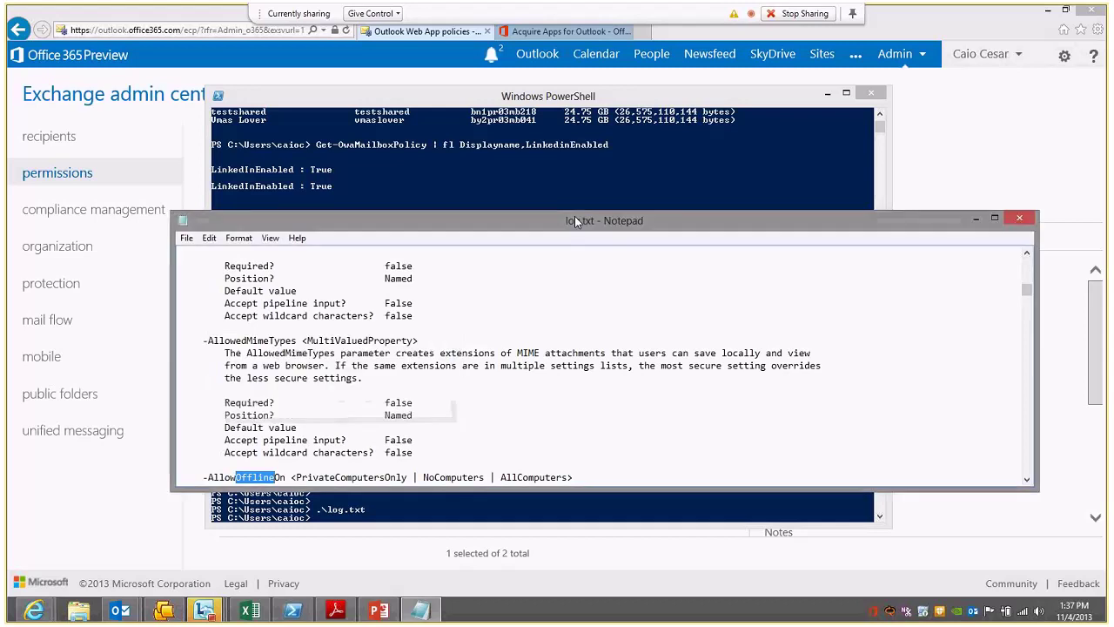
left_click_drag(574, 221, 539, 146)
Step: Highlight the AllowOfflineOn parameter line and its PrivateComputersOnly and AllComputers values
scroll(659, 292, "down", 5)
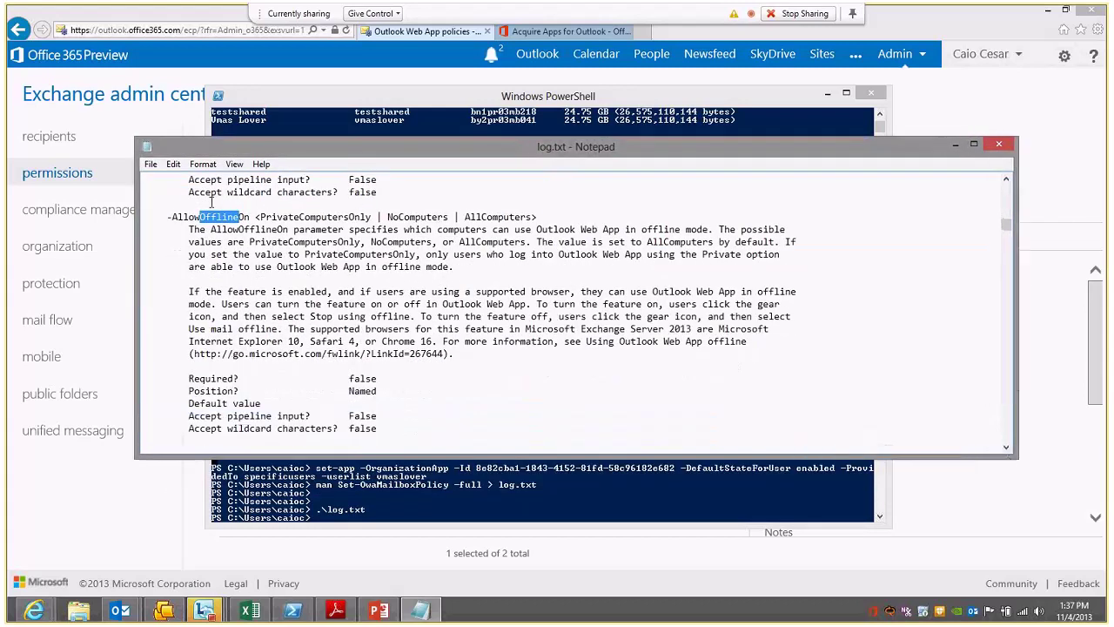
left_click(169, 218)
left_click_drag(178, 222, 224, 235)
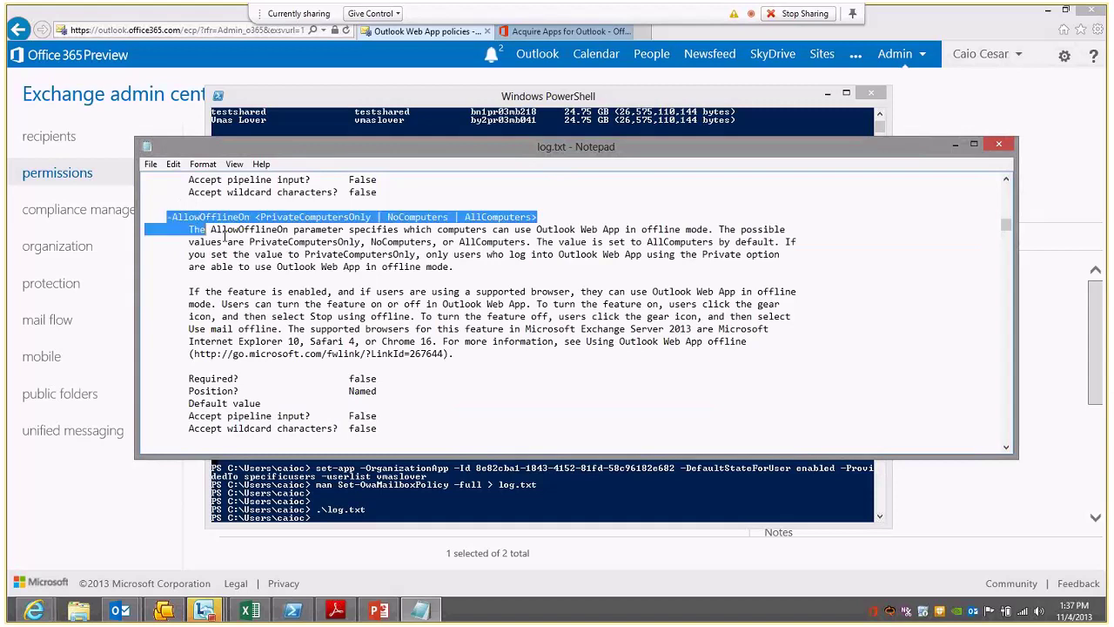
double_click(306, 218)
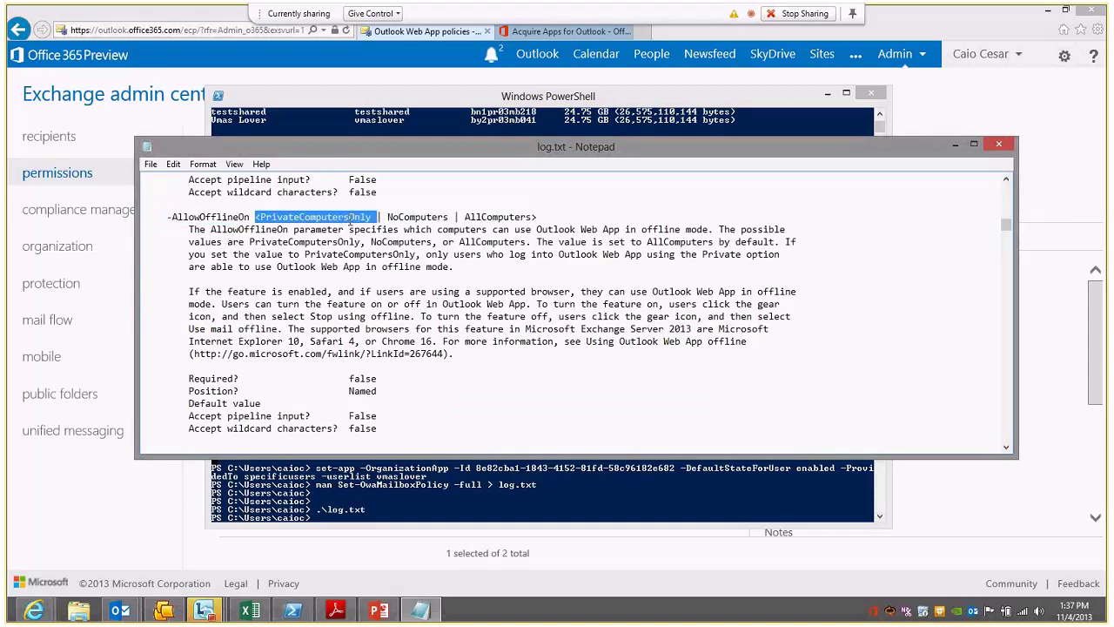
left_click(497, 209)
double_click(492, 214)
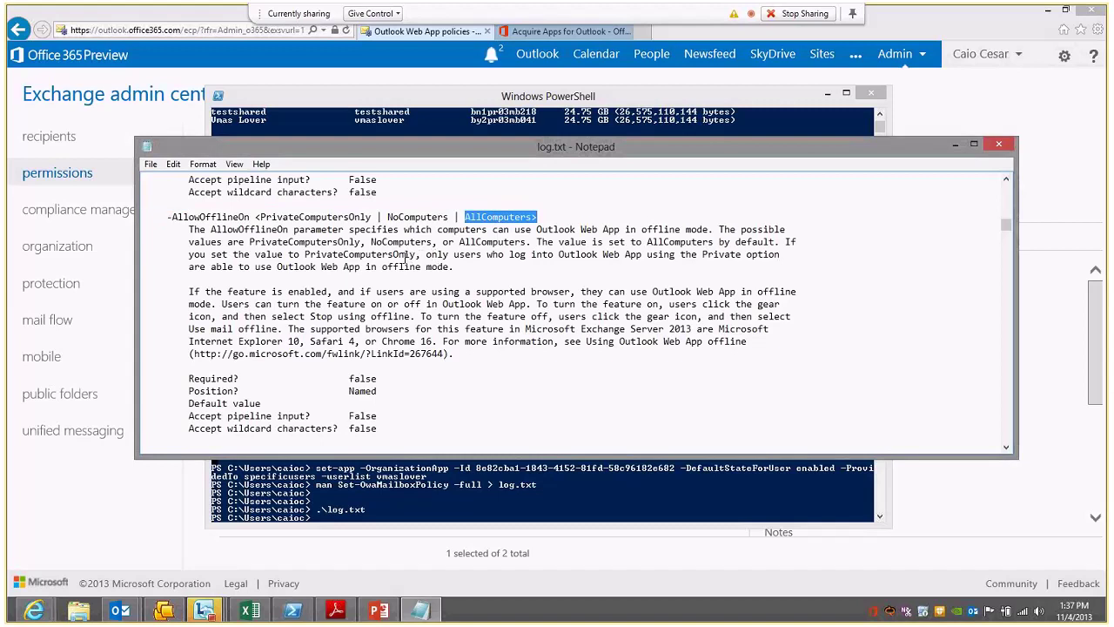
left_click(337, 233)
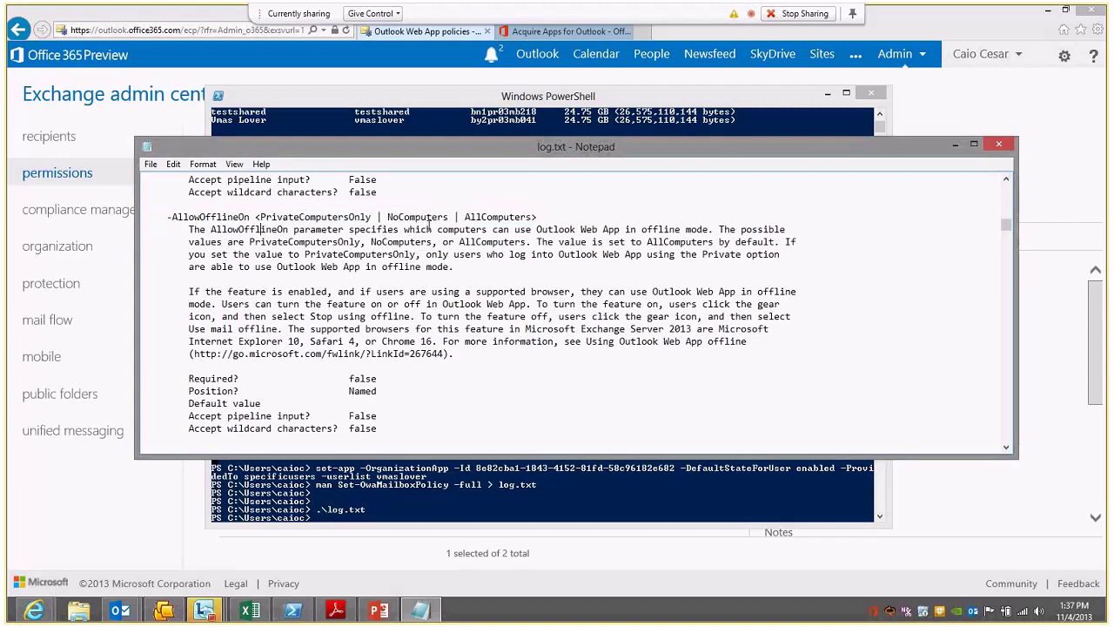
Step: Highlight the AllowOfflineOn description, including the sentence that AllComputers is the default value
left_click_drag(434, 229, 712, 229)
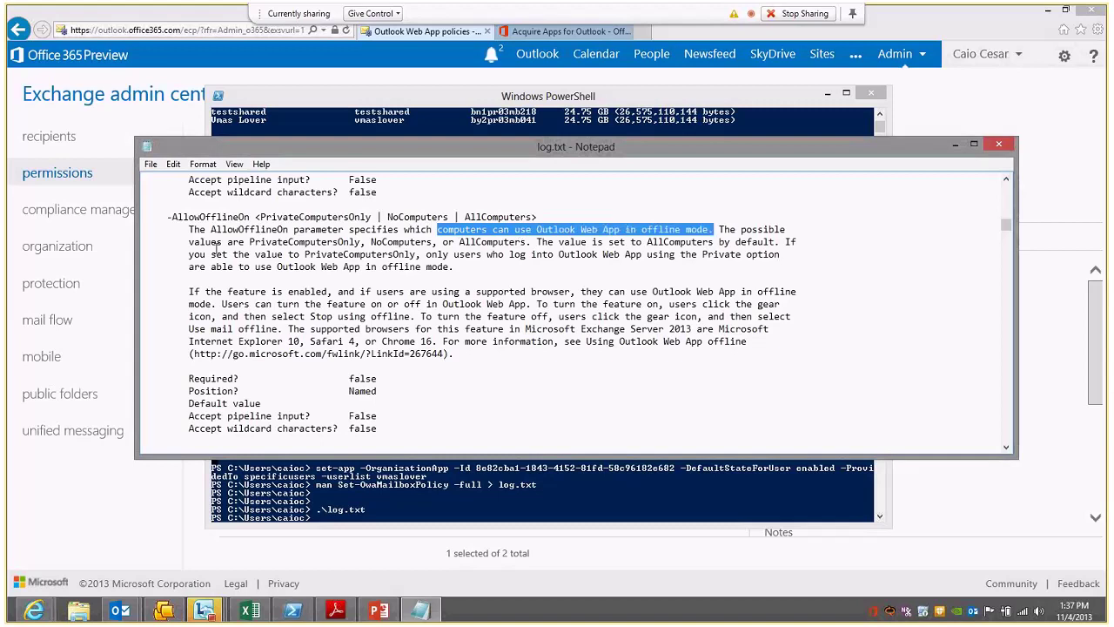
left_click_drag(250, 242, 368, 243)
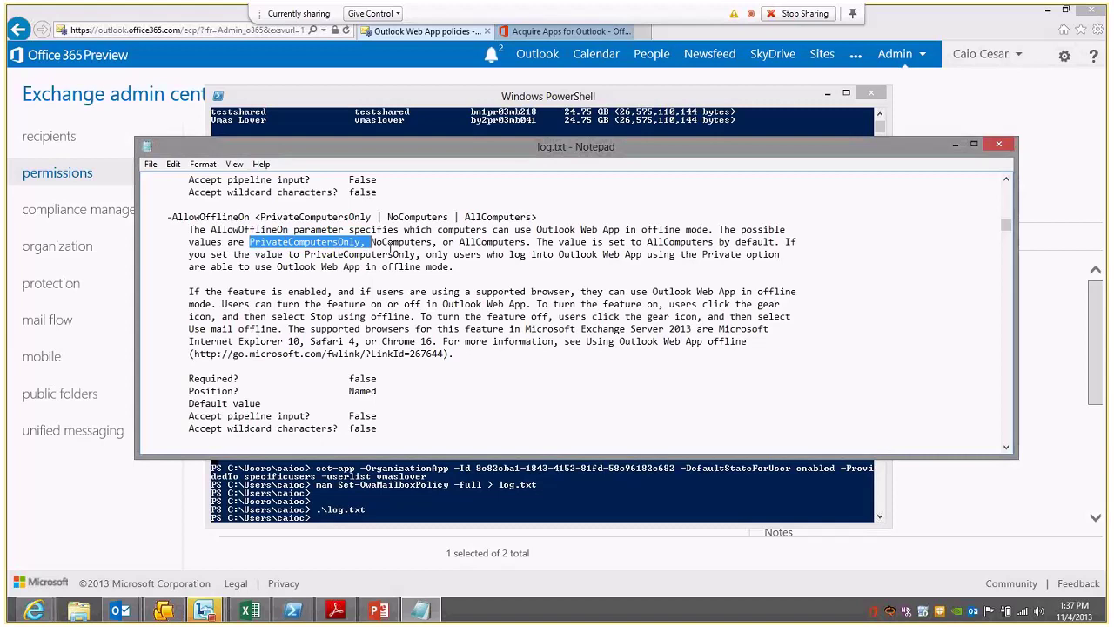
double_click(491, 242)
left_click(560, 242)
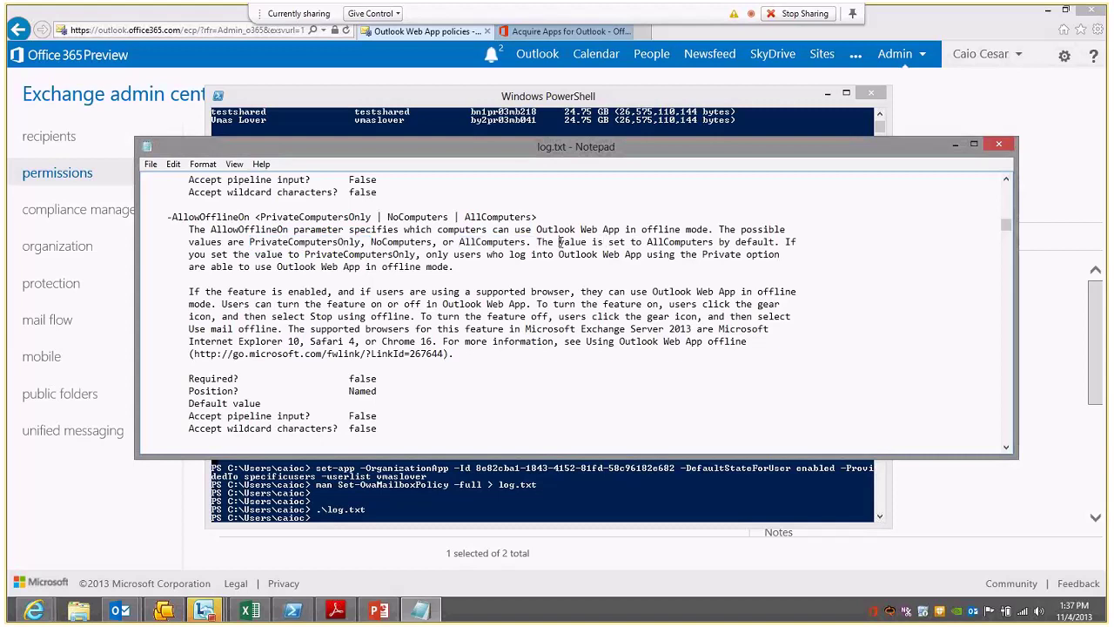
double_click(561, 242)
double_click(684, 242)
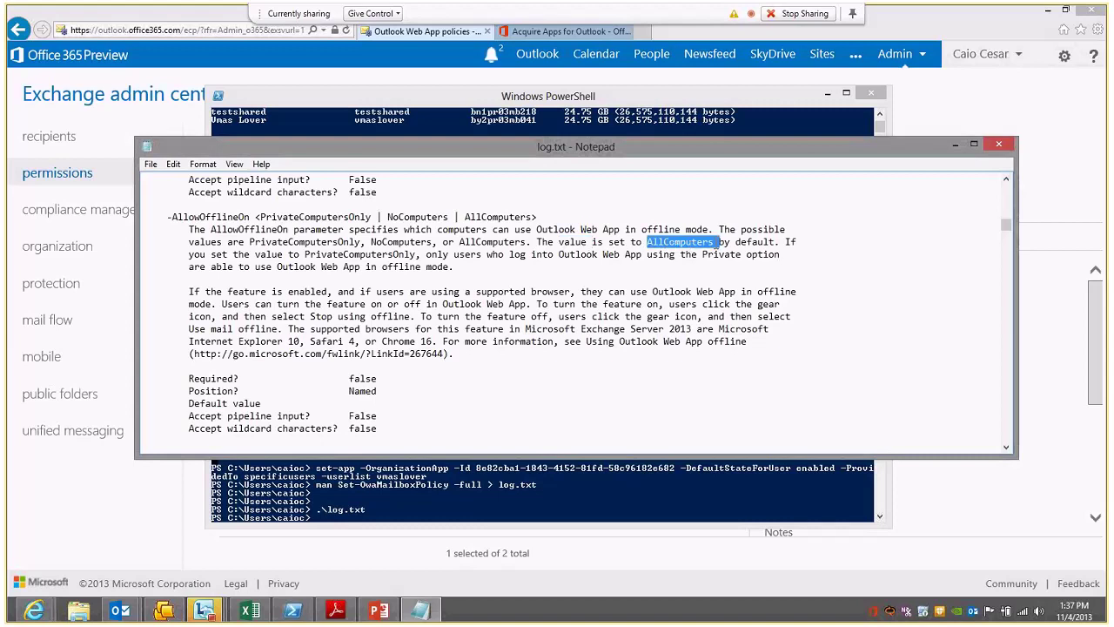
double_click(777, 242)
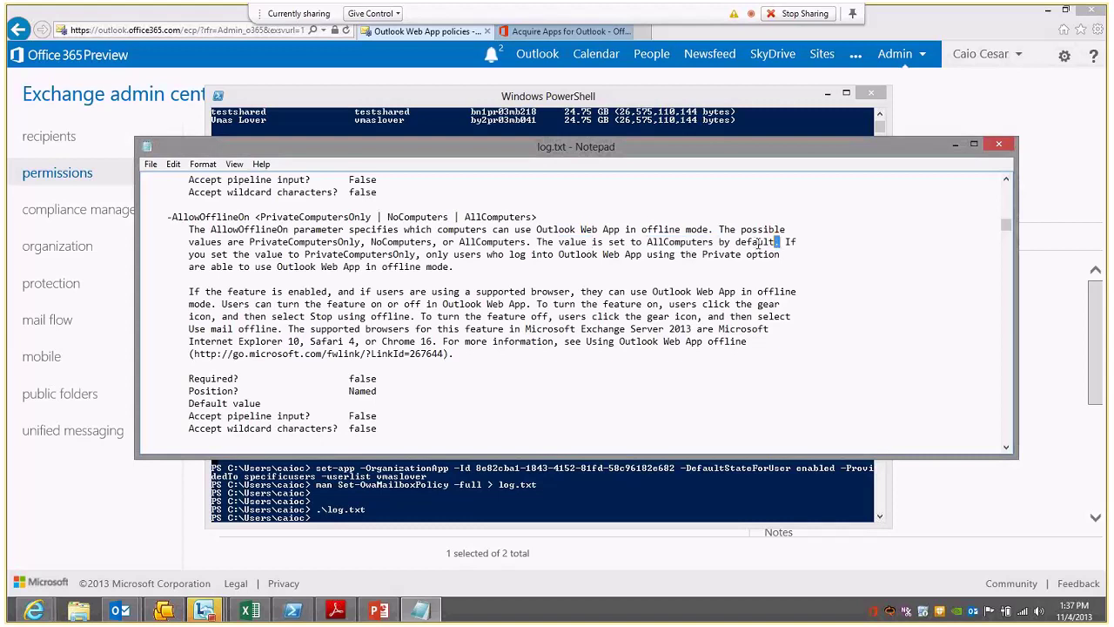
left_click_drag(760, 245, 641, 245)
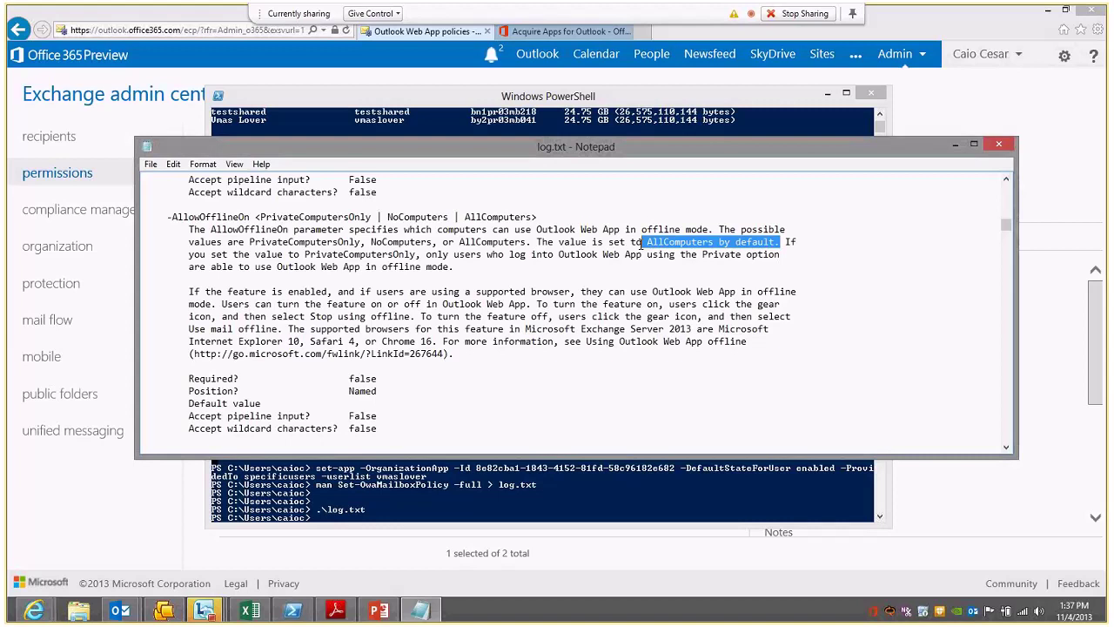
left_click(539, 241, "shift")
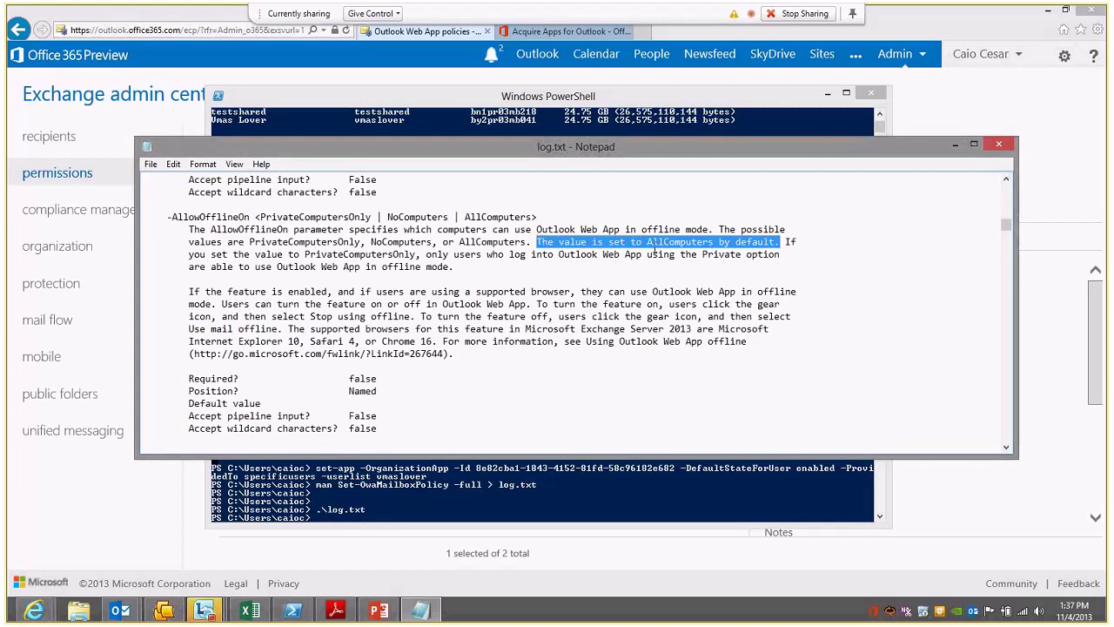
left_click(782, 241)
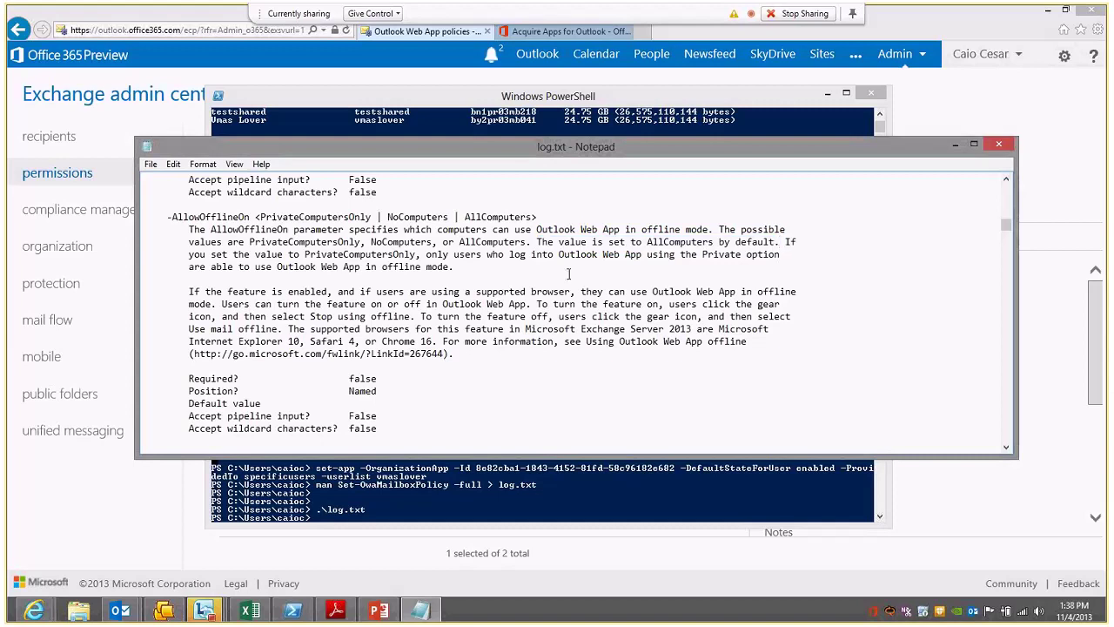
Step: Highlight the PrivateComputersOnly explanation and the offline feature paragraph's 'supported browser' phrase
left_click(788, 253)
left_click_drag(454, 268, 187, 255)
left_click(191, 255)
left_click_drag(184, 292, 418, 295)
left_click(246, 298)
left_click_drag(246, 297, 475, 292)
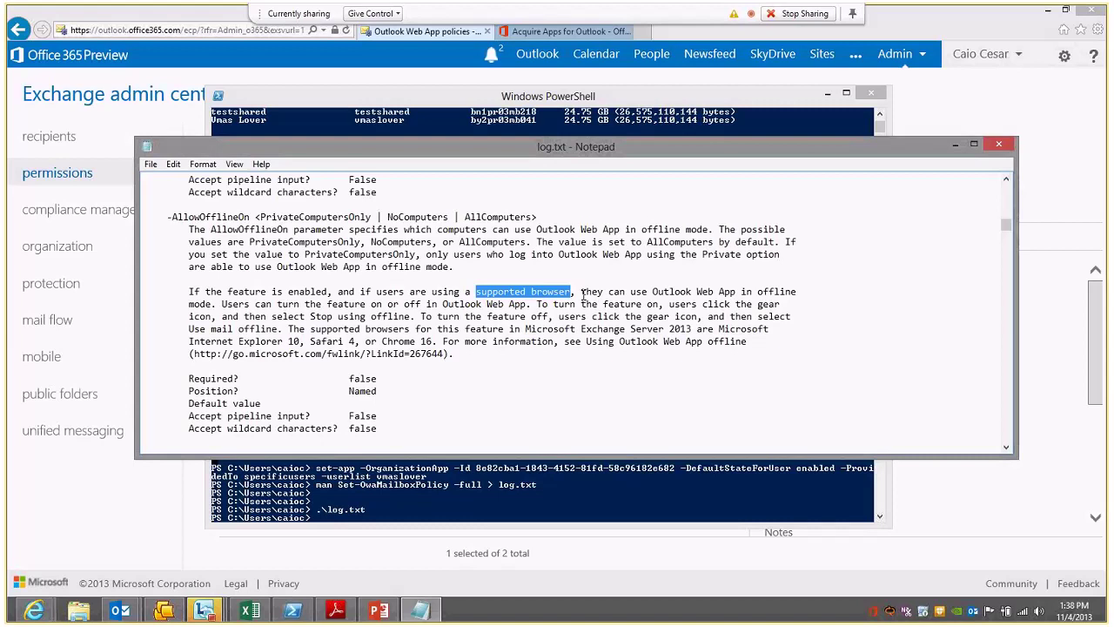
Step: Highlight the help text on turning the offline feature on, then close log.txt in Notepad
left_click(1097, 31)
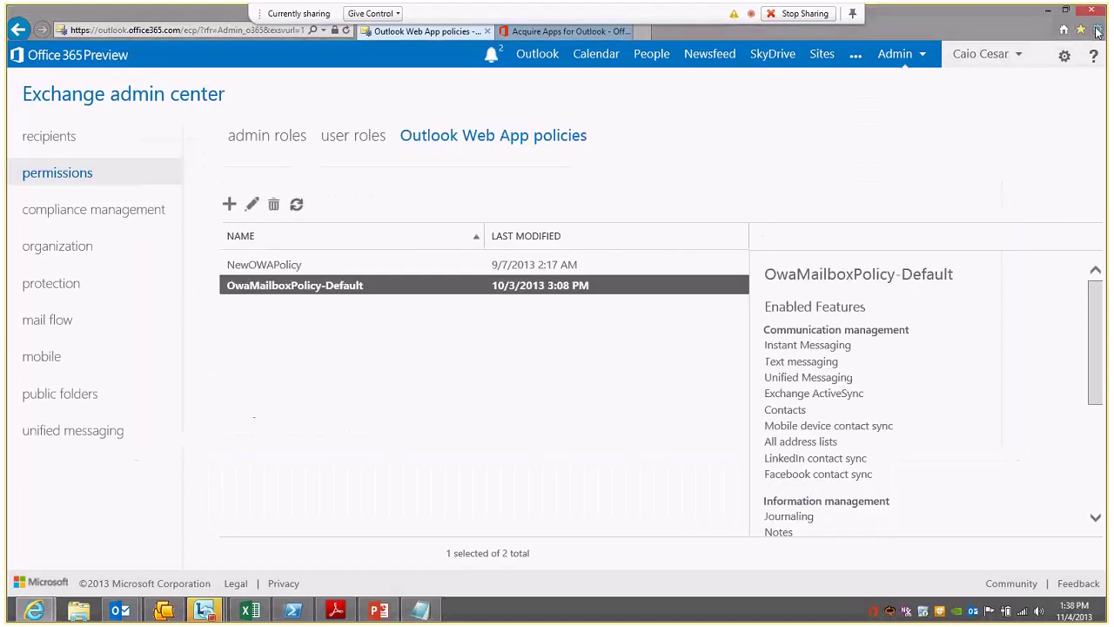
key("alt+Tab")
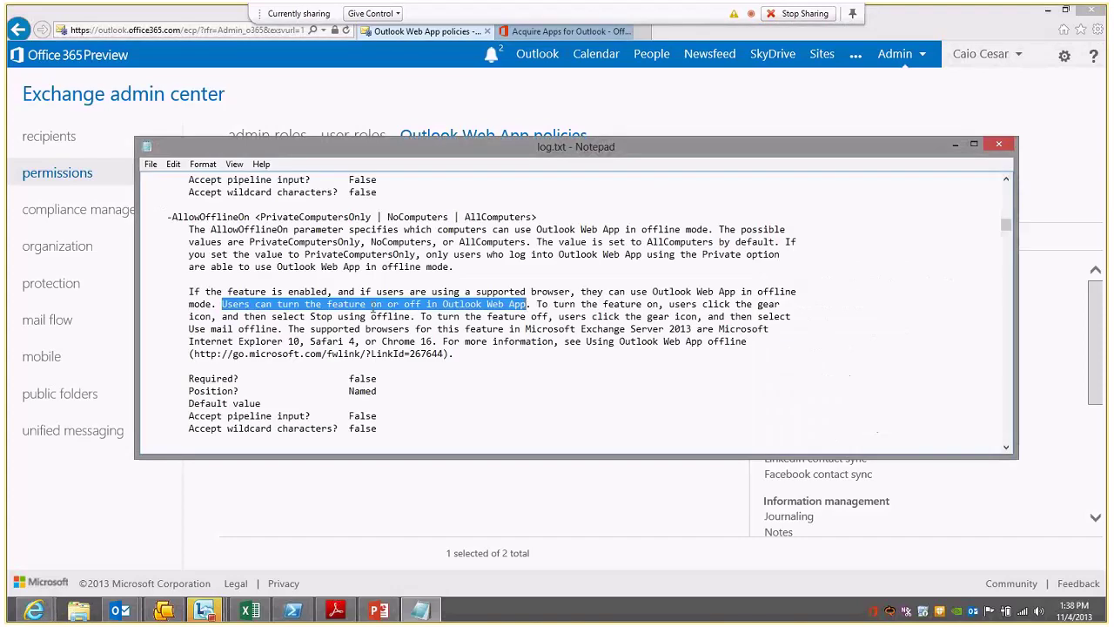
left_click(543, 306)
left_click_drag(542, 305, 622, 316)
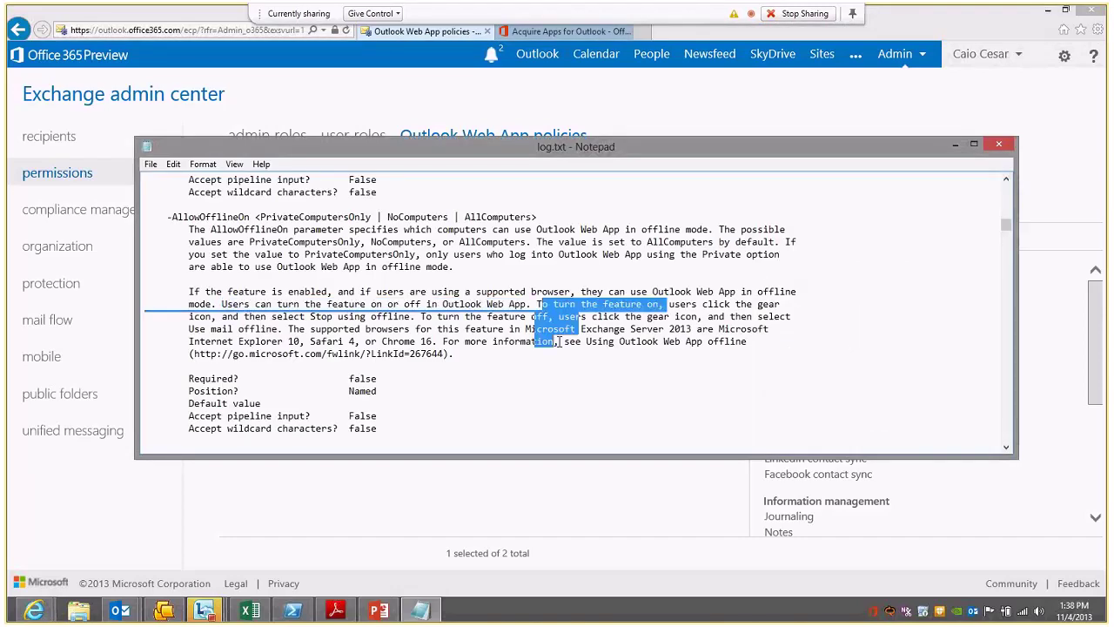
left_click_drag(676, 353, 443, 292)
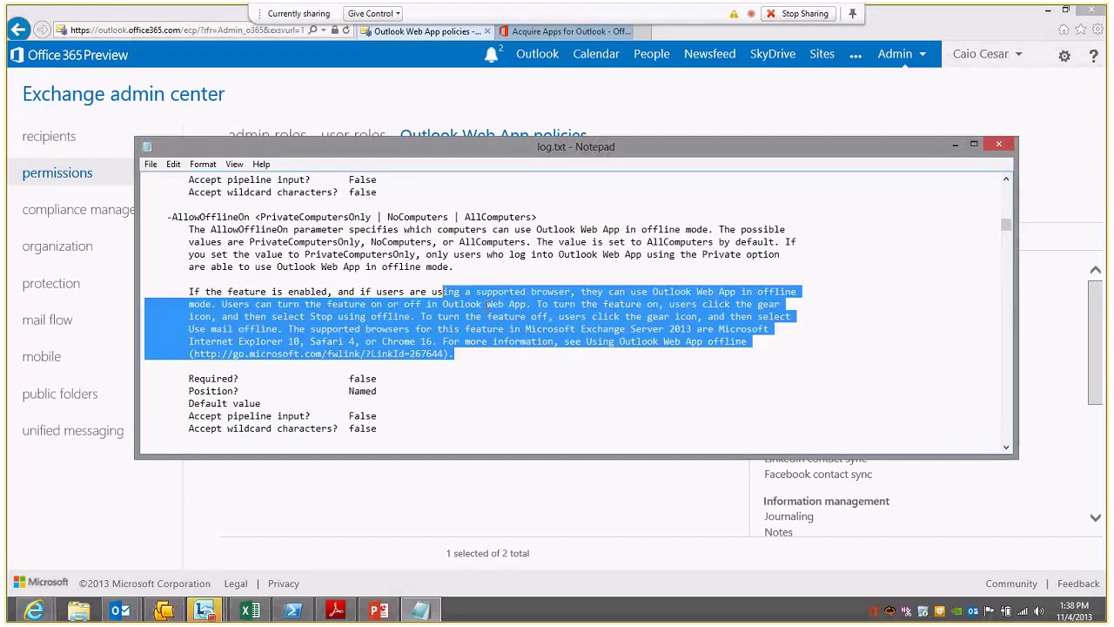
left_click(487, 305)
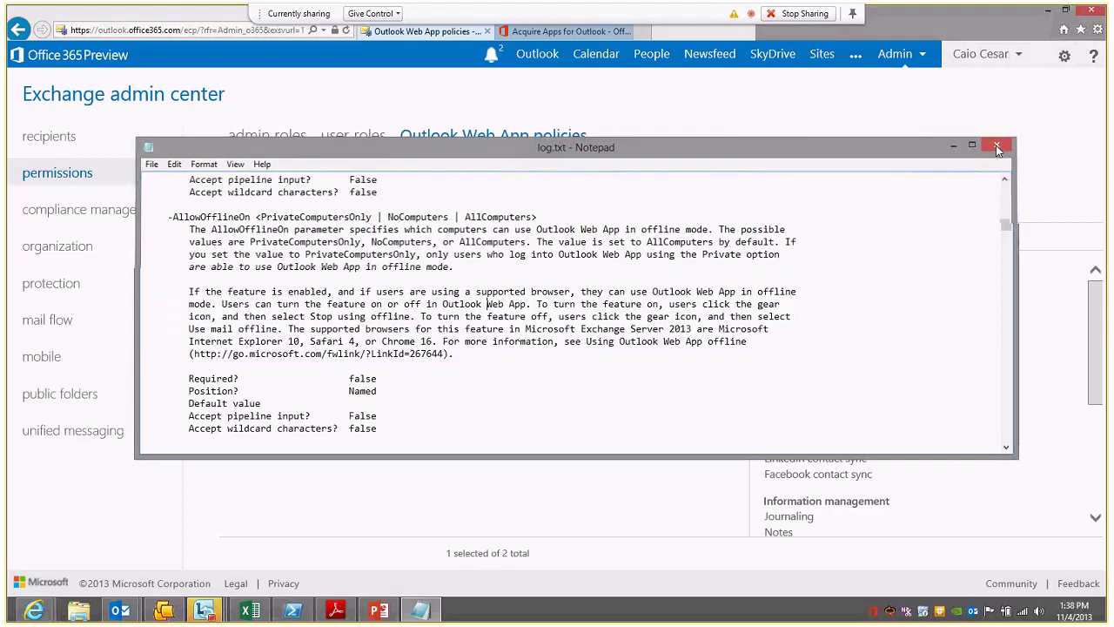
left_click(995, 145)
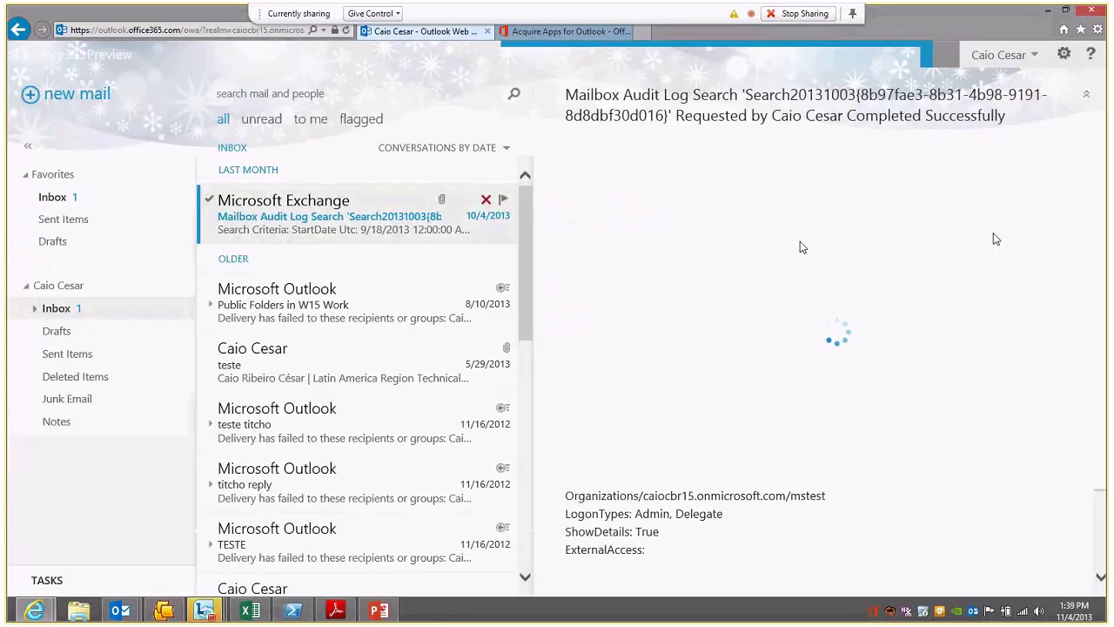
Step: Open Offline settings from the Outlook Web App gear menu
left_click(1065, 55)
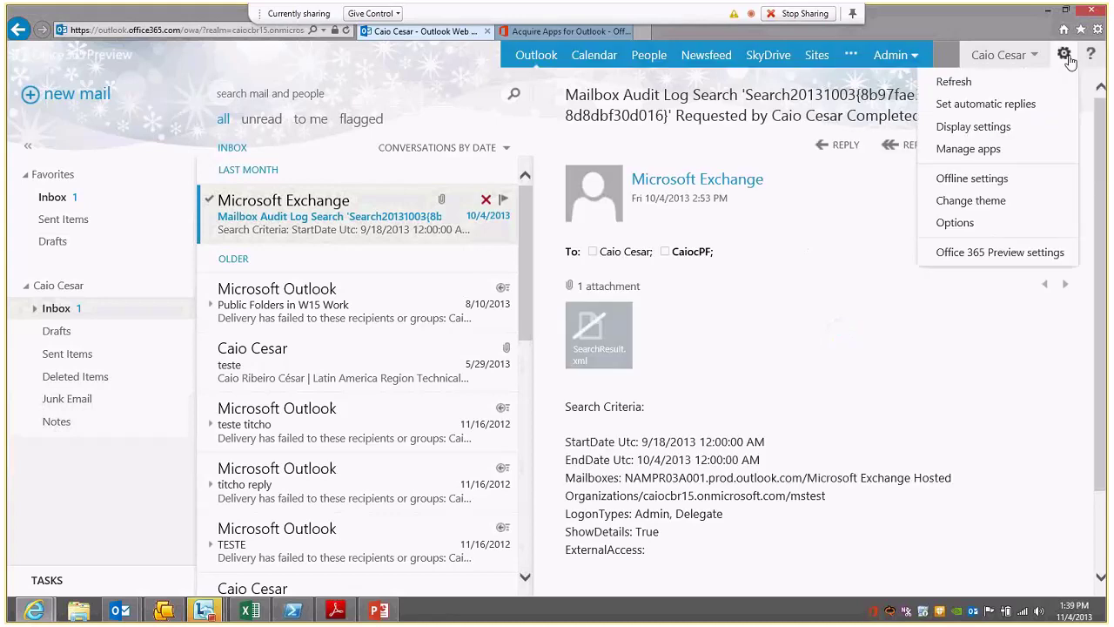
left_click(1012, 180)
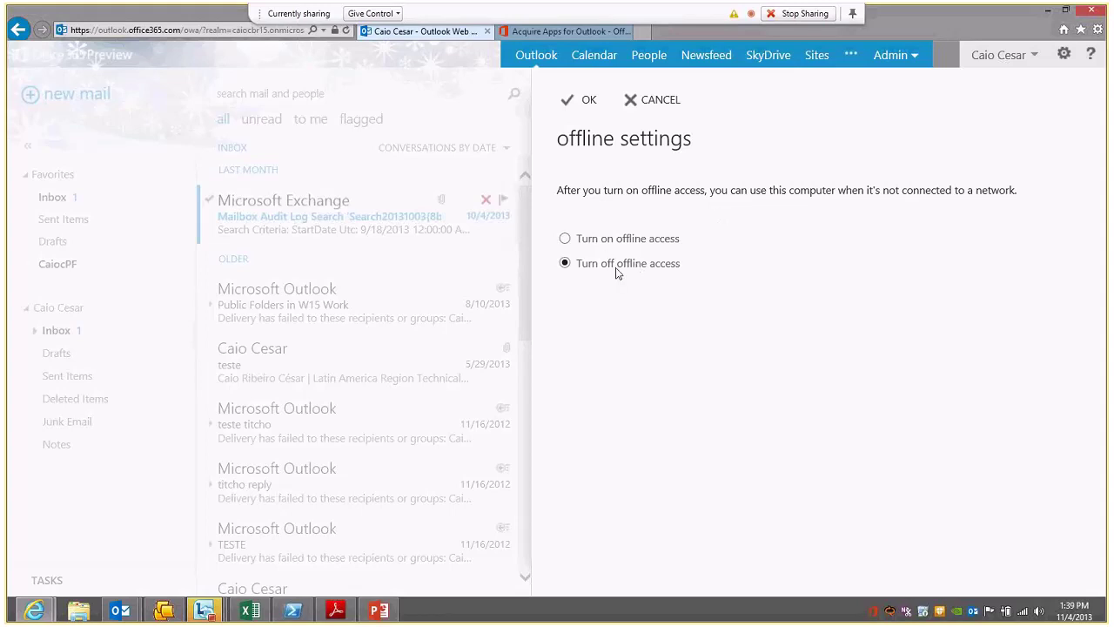
Step: Turn on offline access, keep Yes for single user, and pass the storage and Favorites steps to finish
left_click(567, 238)
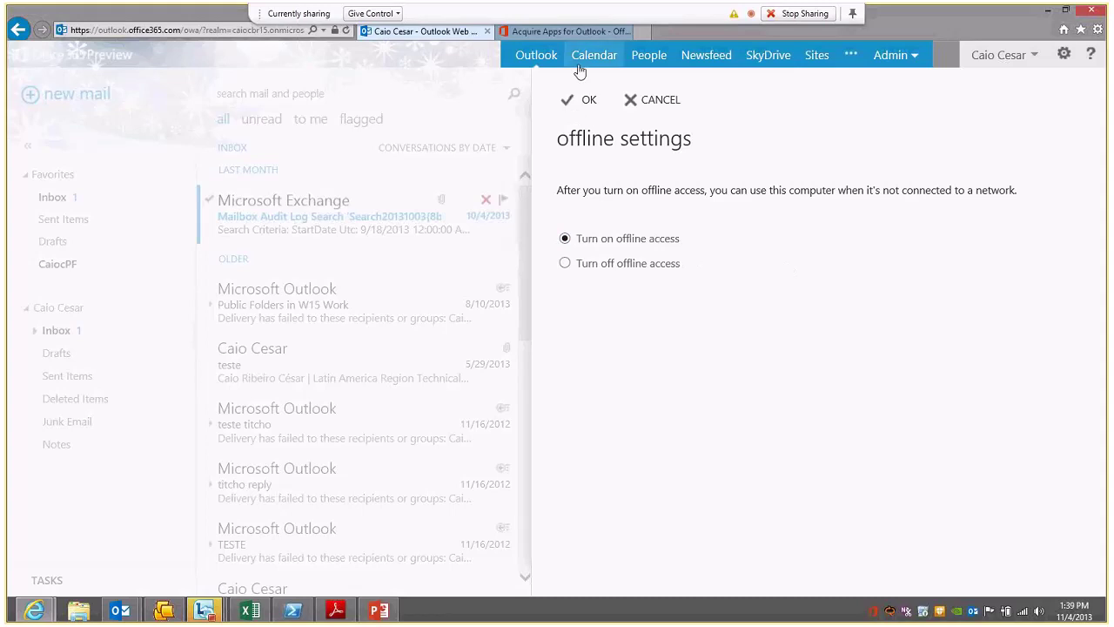
left_click(581, 104)
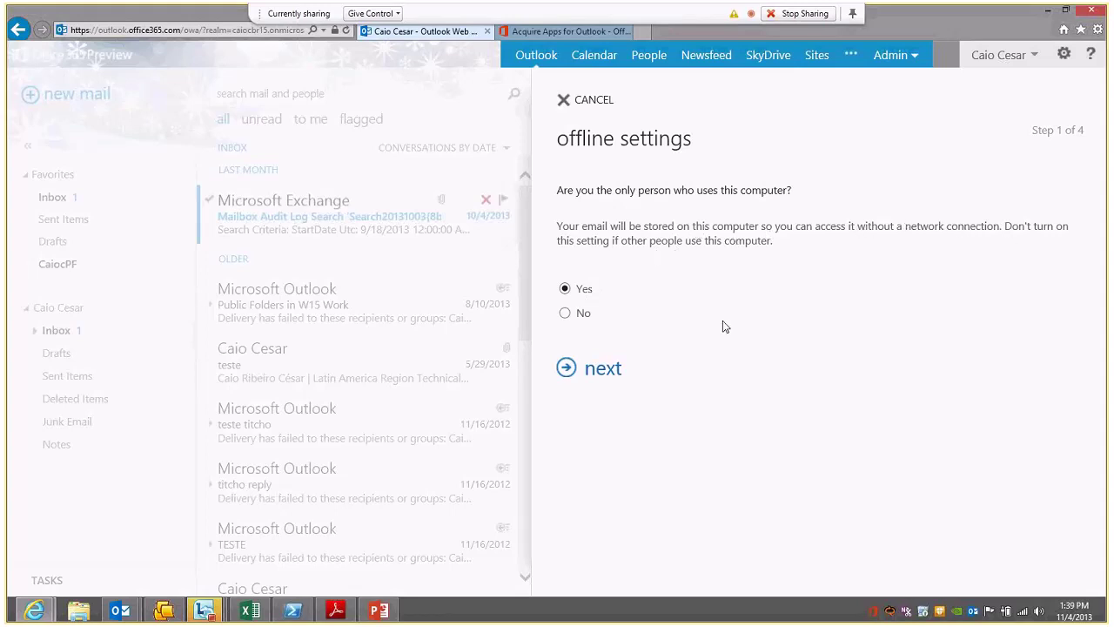
key("Return")
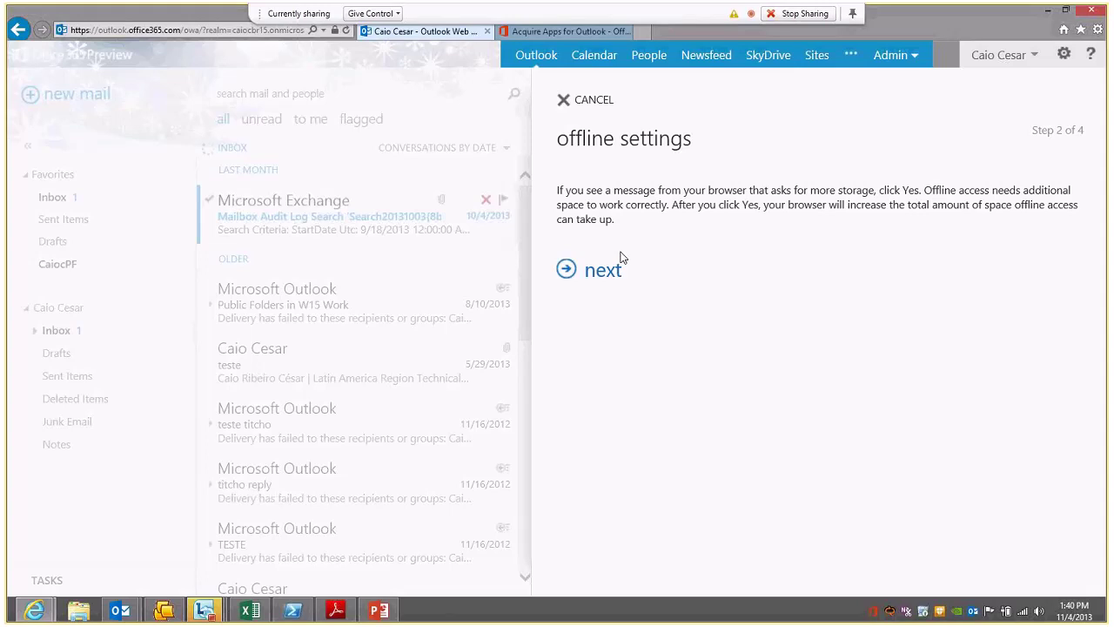
left_click(586, 279)
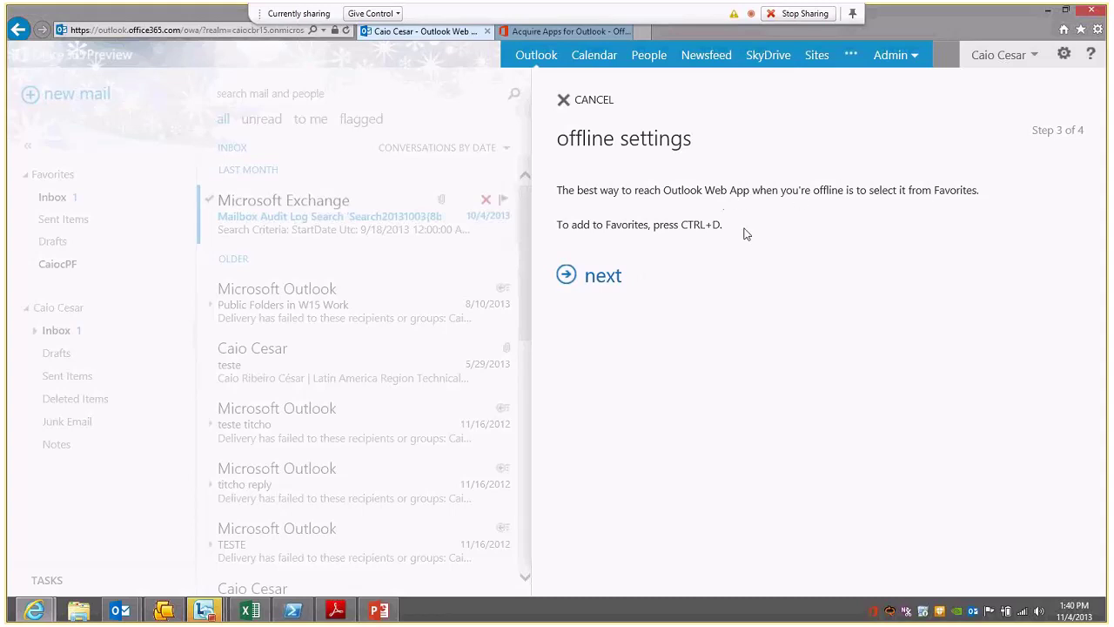
left_click(601, 278)
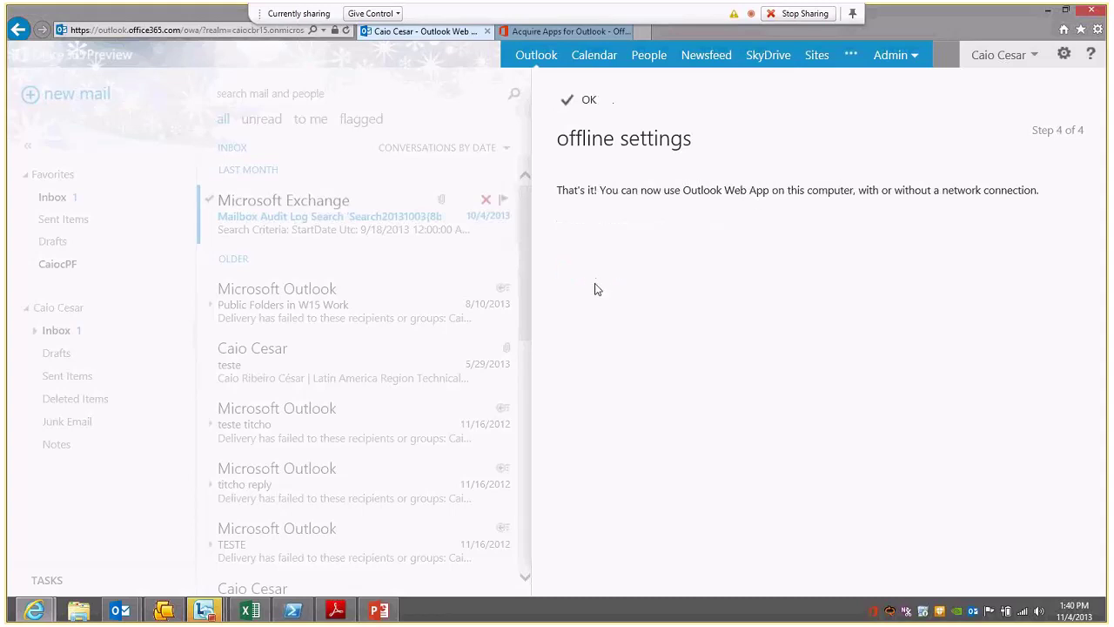
left_click(581, 106)
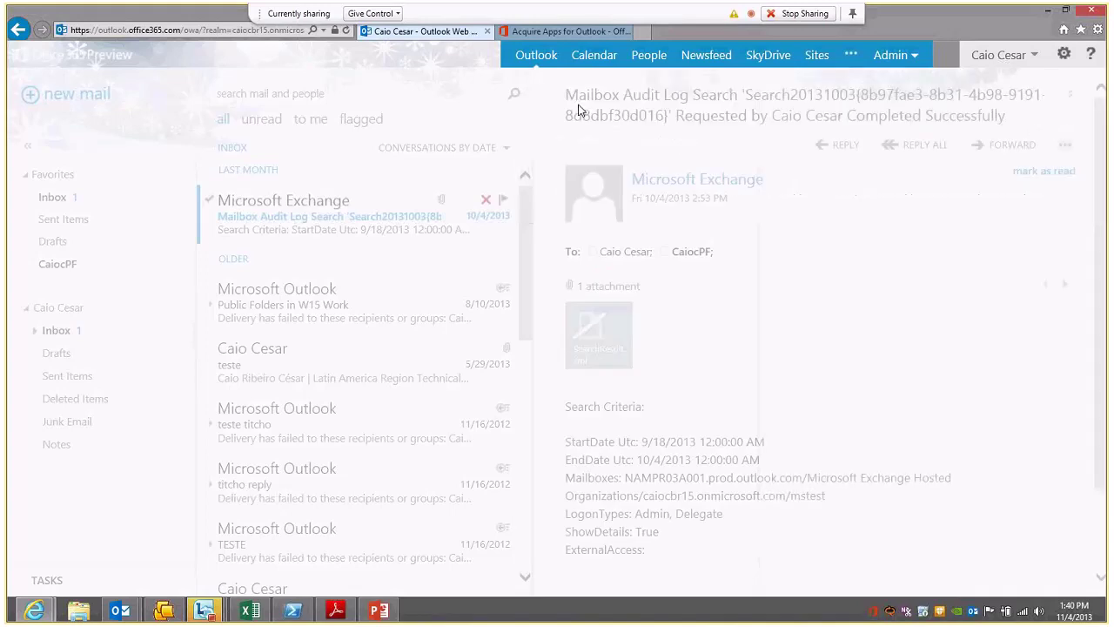
Step: Reopen Offline settings to confirm offline access is on, then cancel out
left_click(1064, 54)
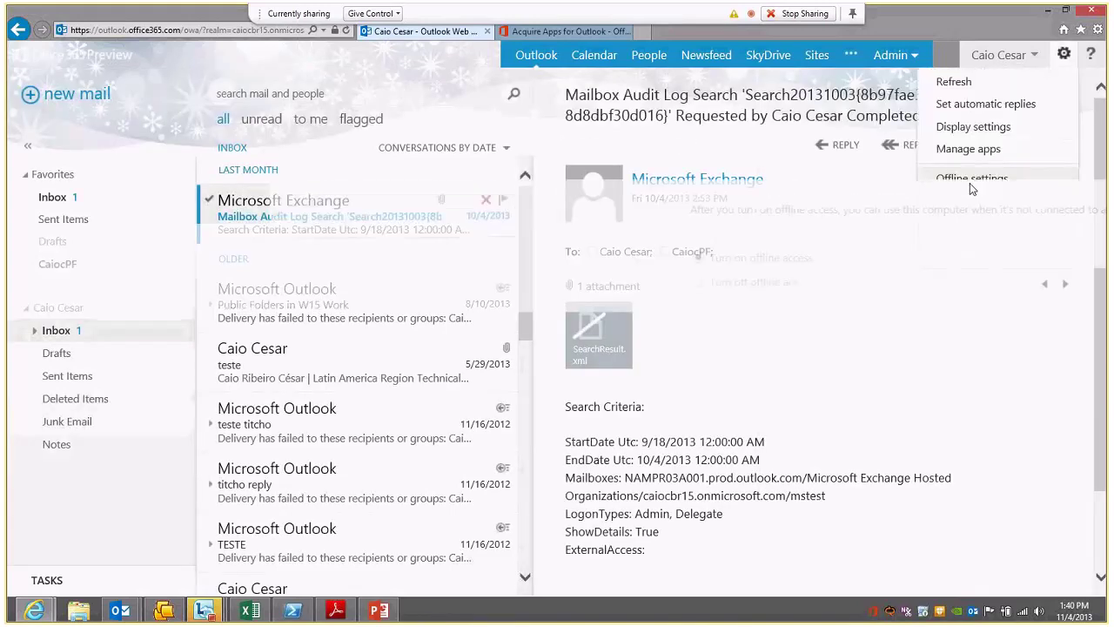
left_click(970, 183)
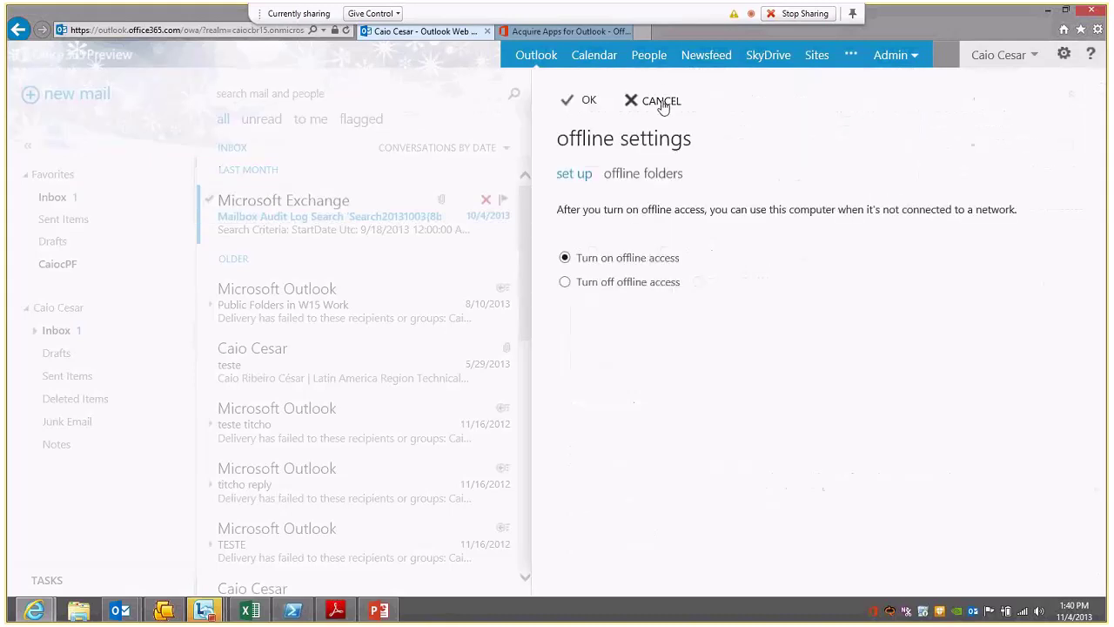
left_click(662, 102)
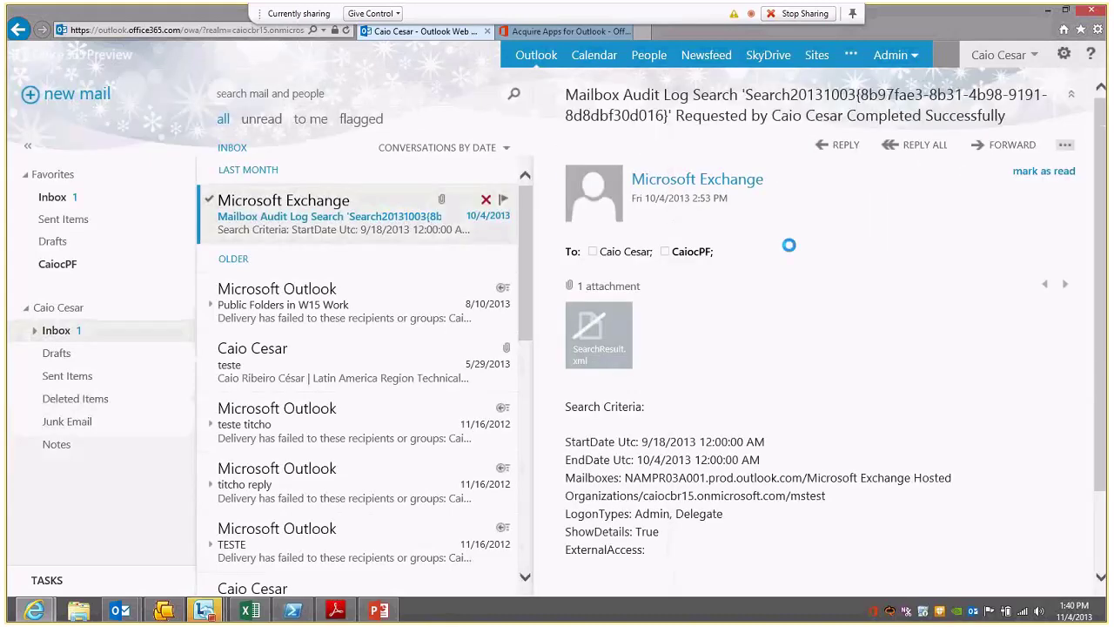
Step: Add the mailbox page to Favorites with Ctrl+D and allow the site to exceed its storage limit
key("ctrl+d")
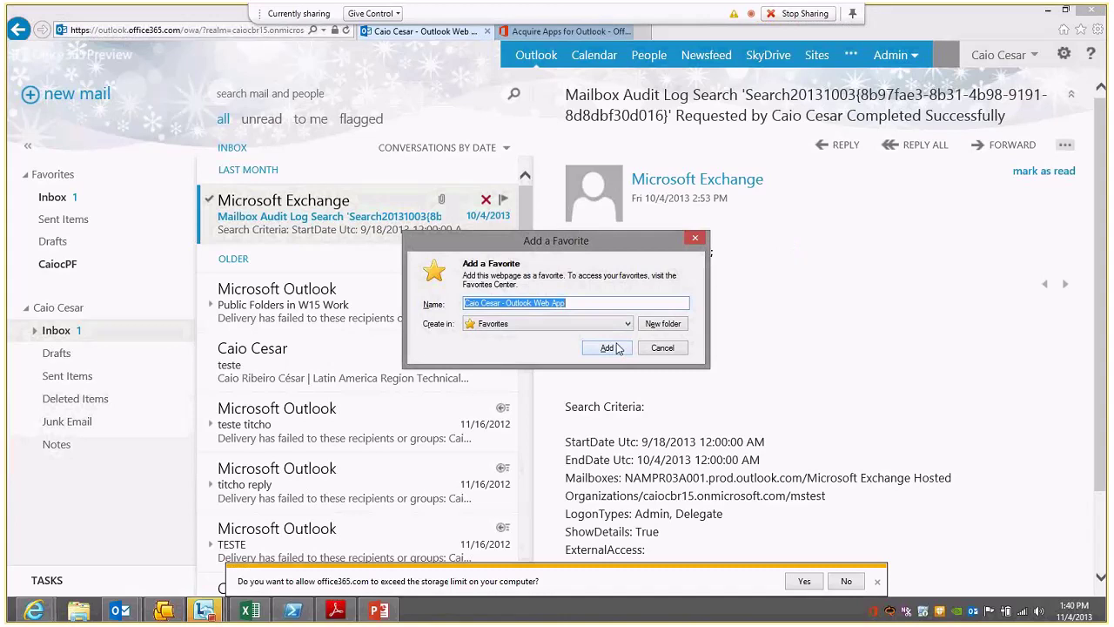
left_click(607, 348)
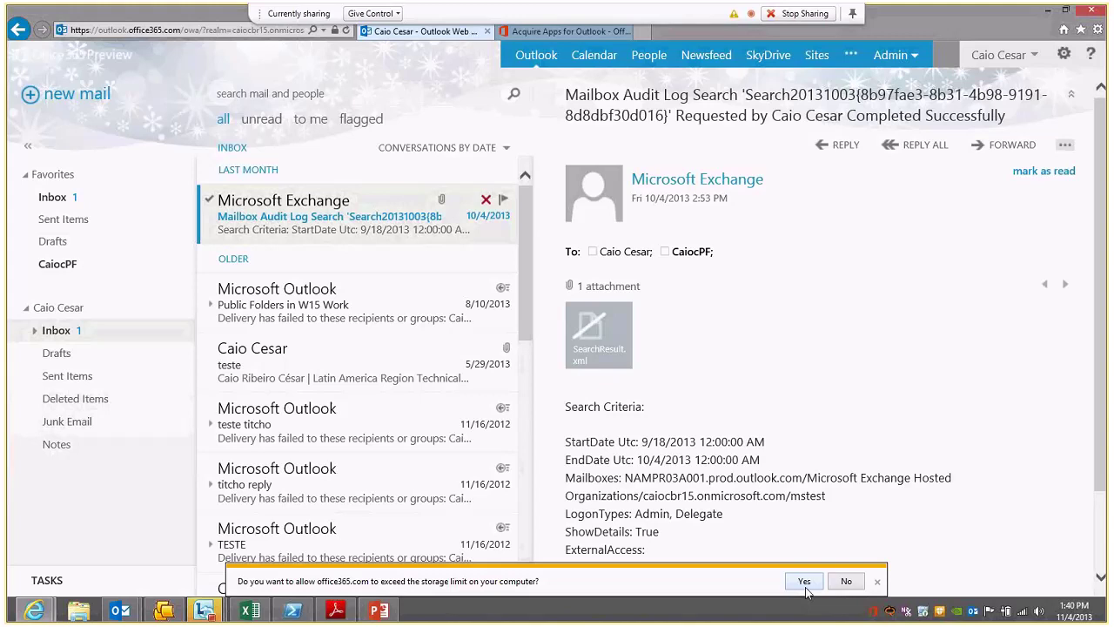
left_click(485, 32)
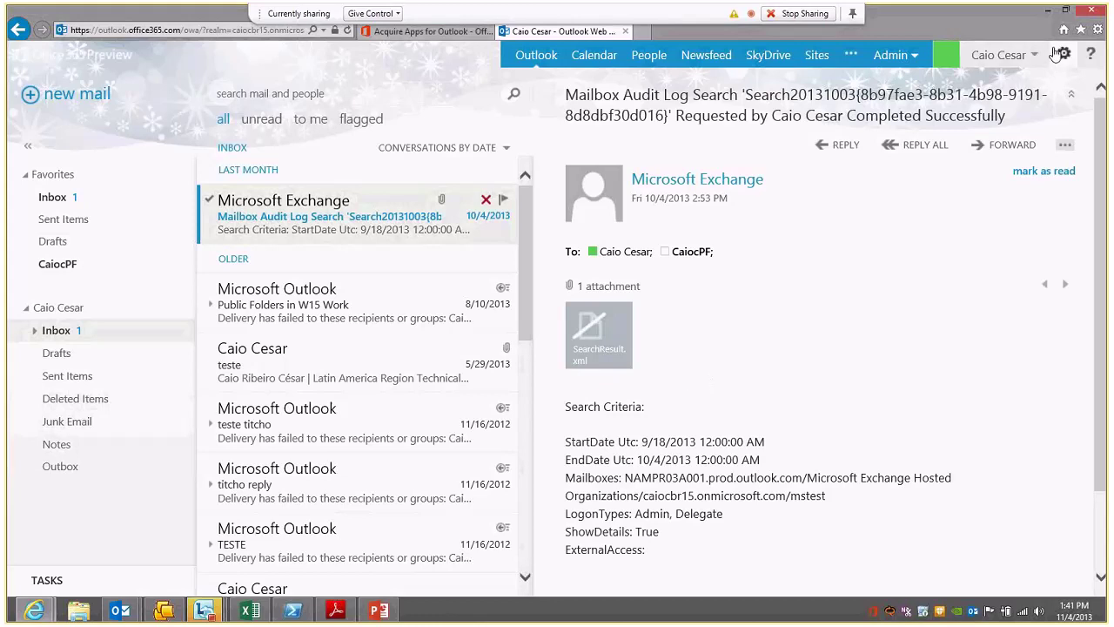
Step: Check the gear menu, Sent Items and Inbox, then resume the slideshow at the 'Demo' offline slide
left_click(1061, 55)
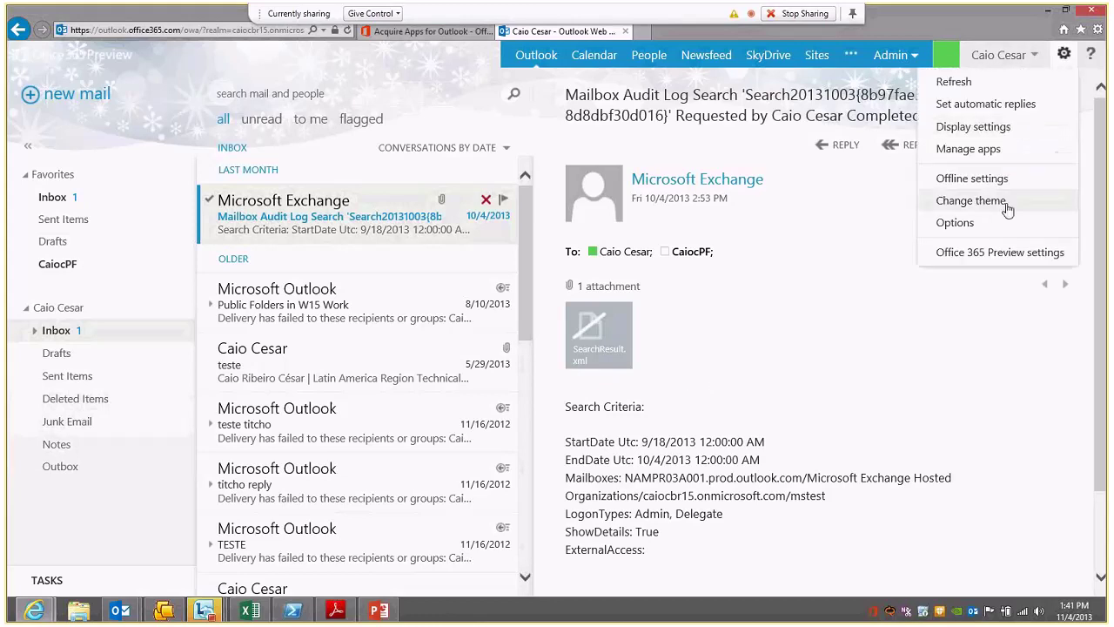
left_click(770, 376)
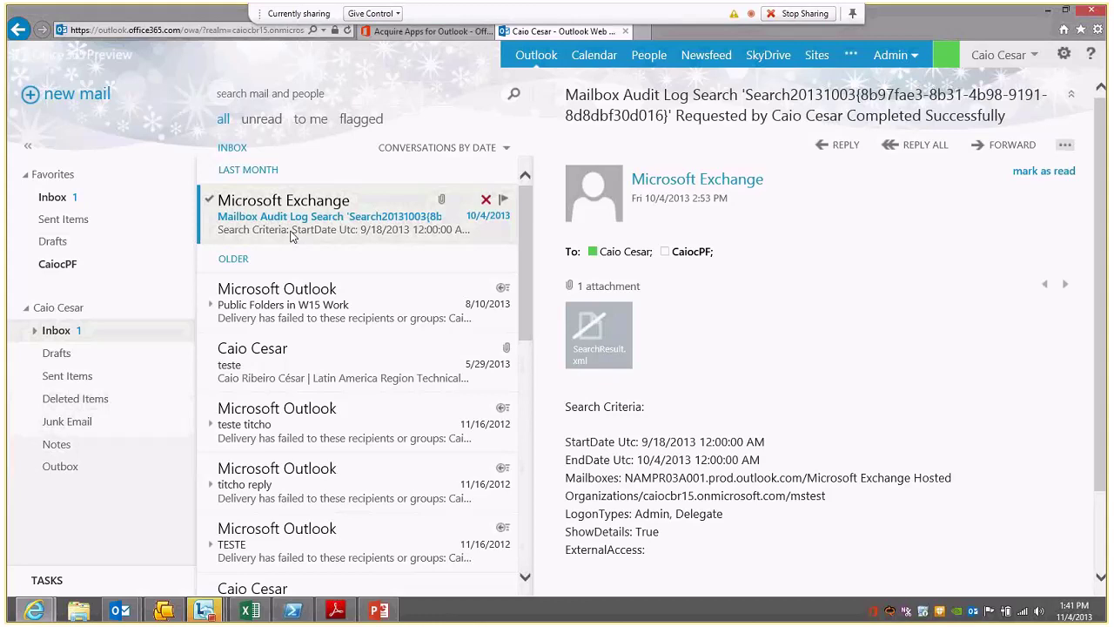
left_click(94, 378)
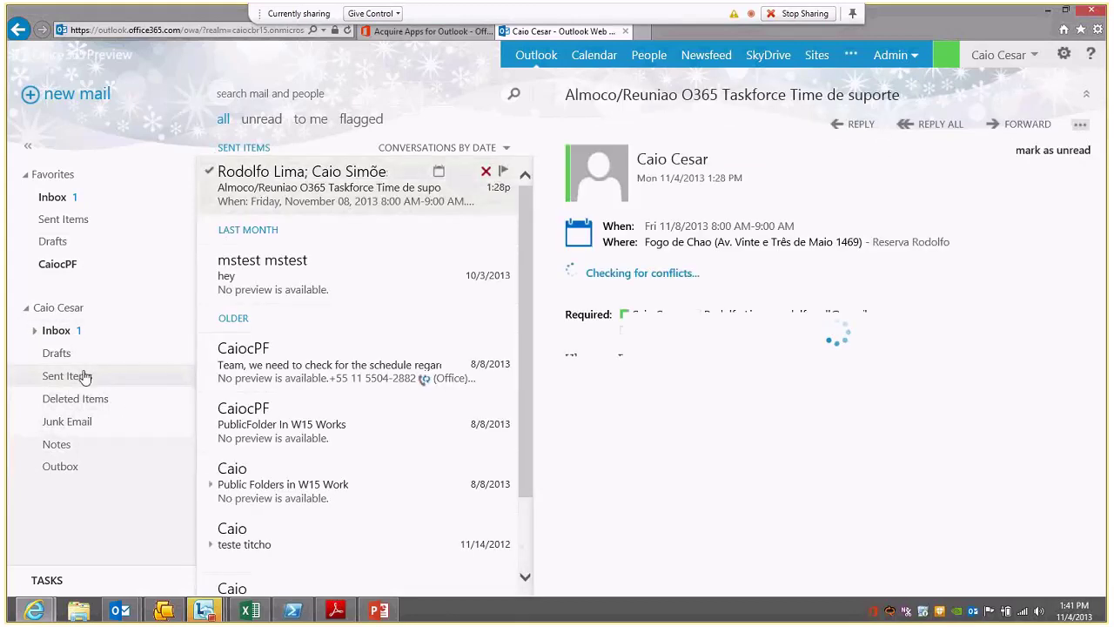
left_click(59, 333)
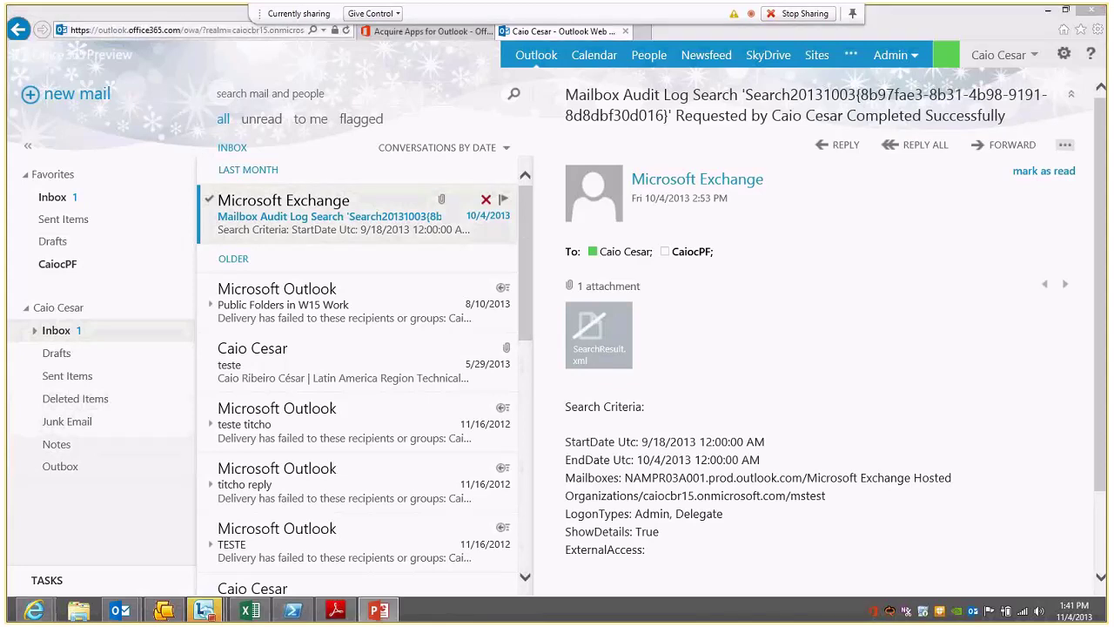
key("shift+F5")
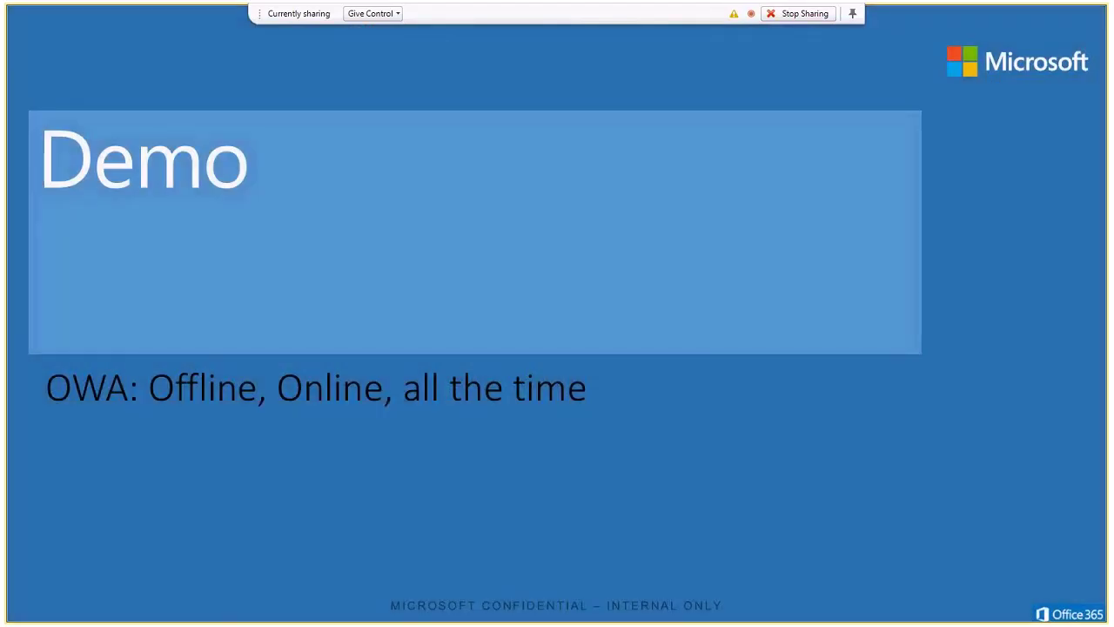
key("Right")
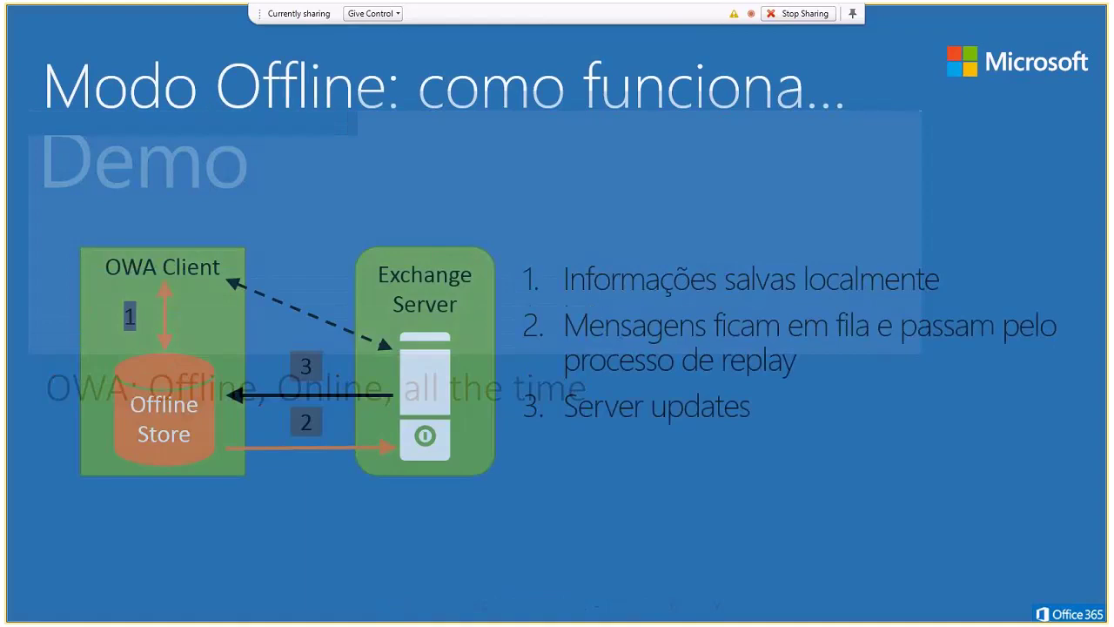